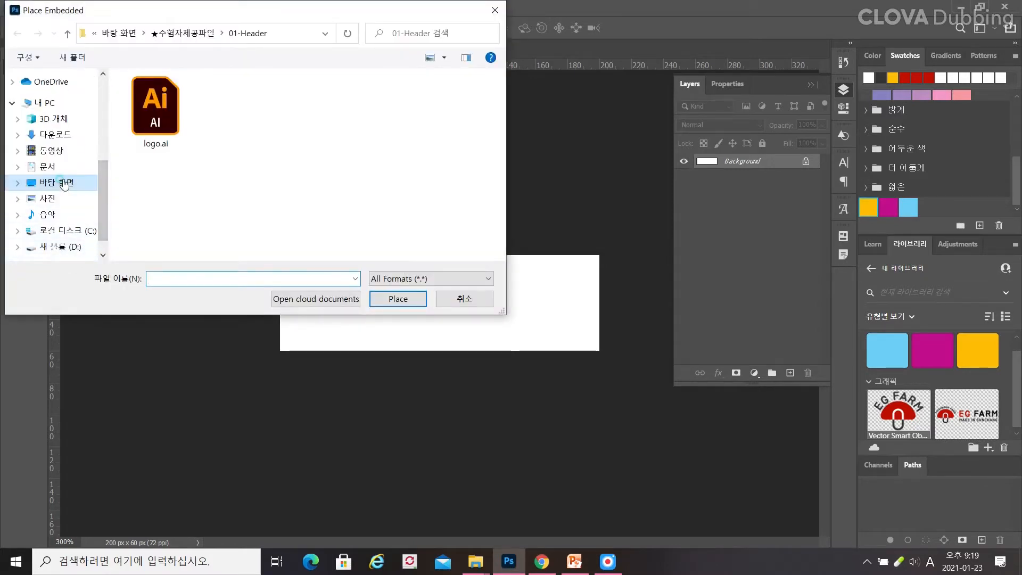
- Place logo.ai from the desktop folder ★수험자제공파일 > 01-Header into the document as an embedded smart object
click(65, 183)
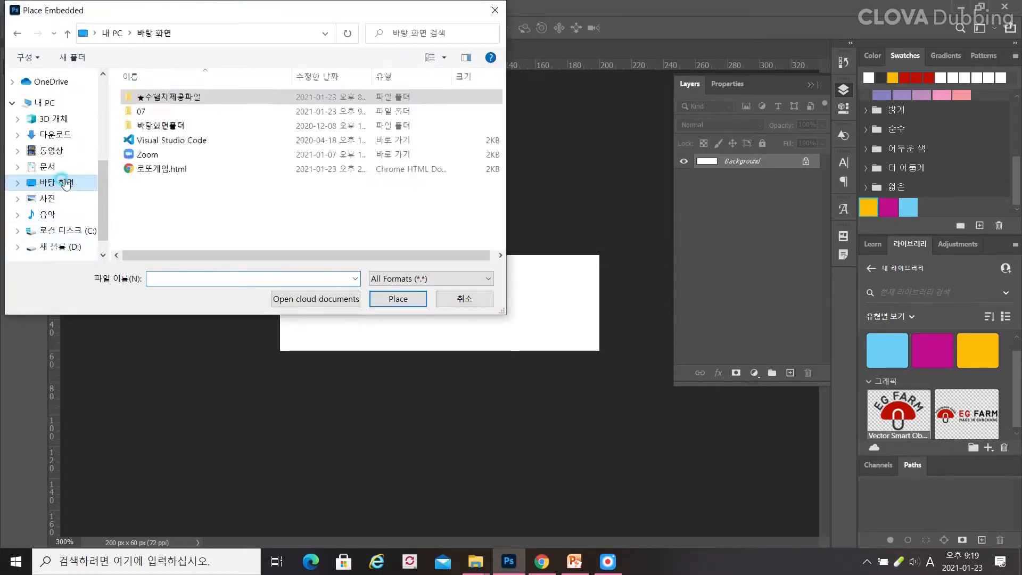
double_click(164, 101)
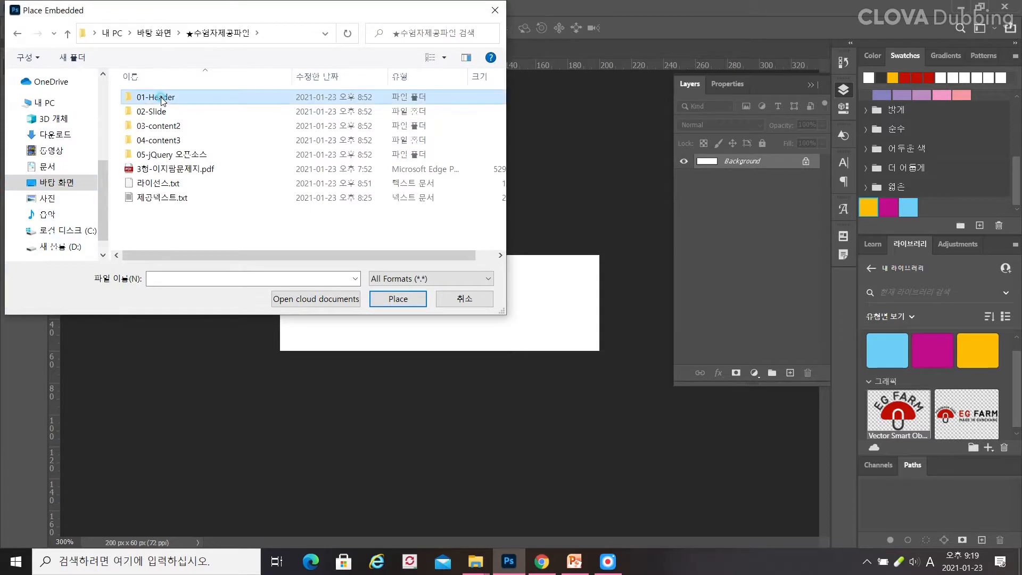
double_click(161, 98)
click(163, 129)
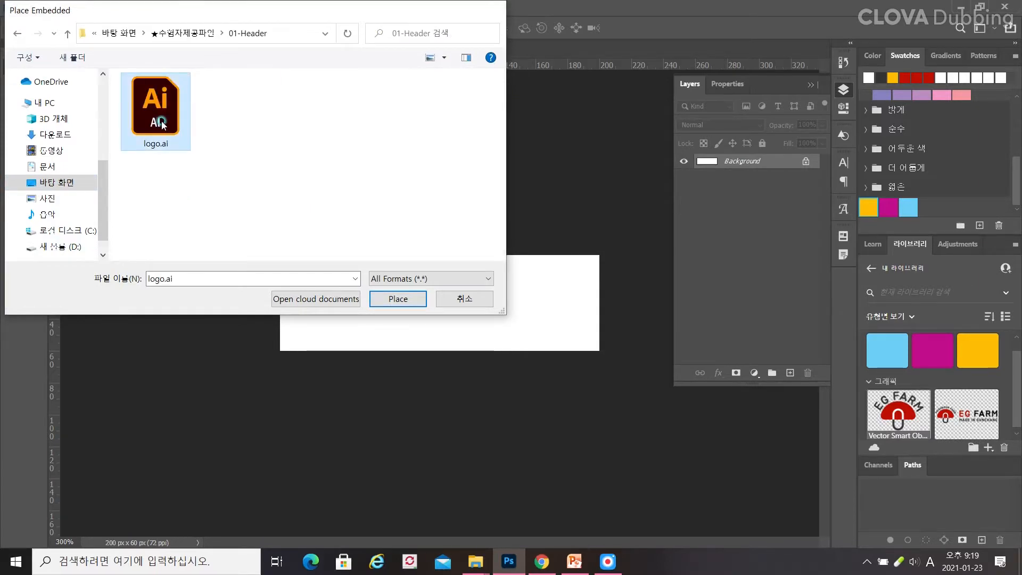
double_click(163, 131)
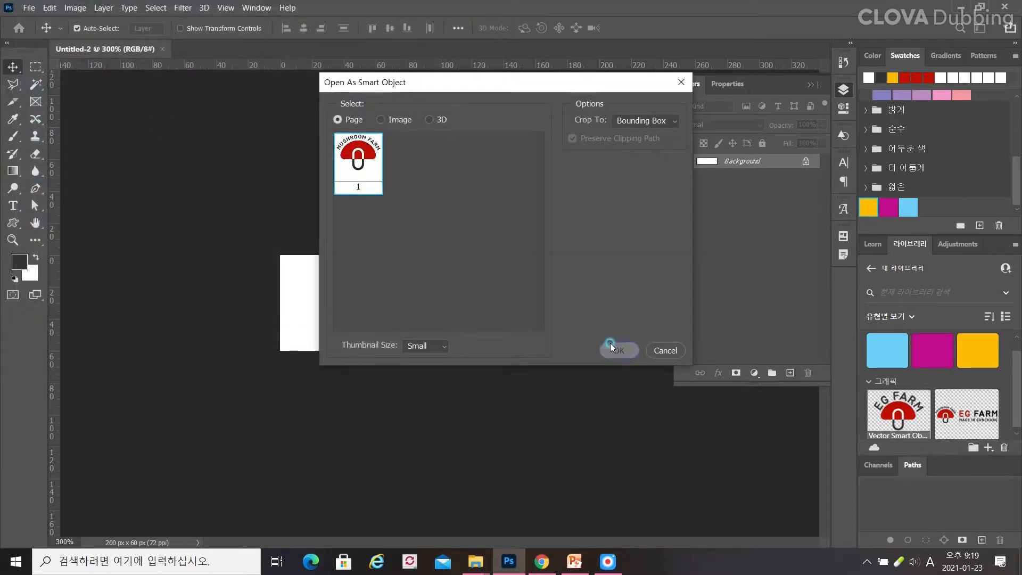
click(610, 343)
- Scale the placed mushroom logo to about 32% and position it at the left end of the canvas
drag(499, 347, 490, 342)
drag(469, 298, 368, 295)
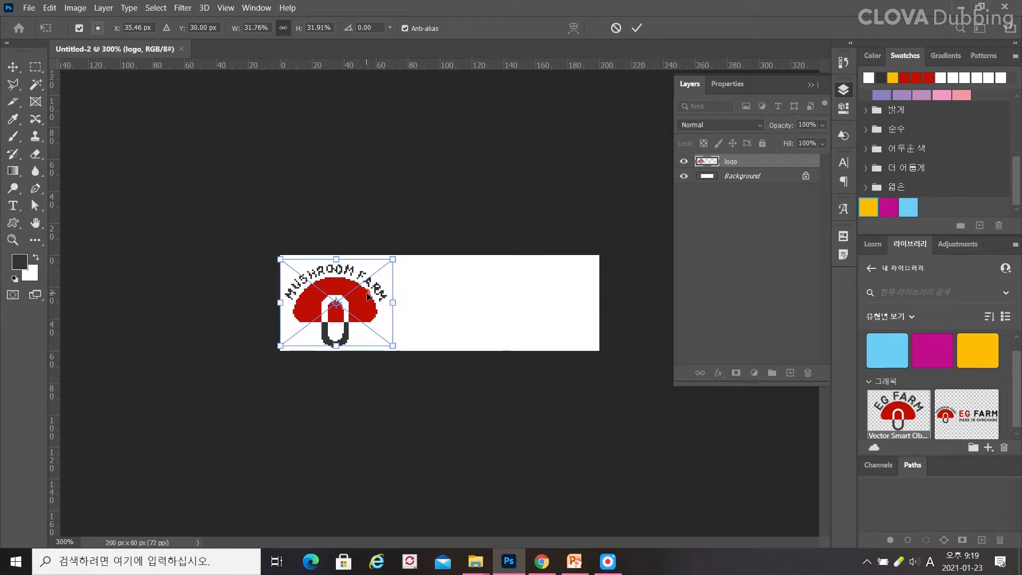
key(Return)
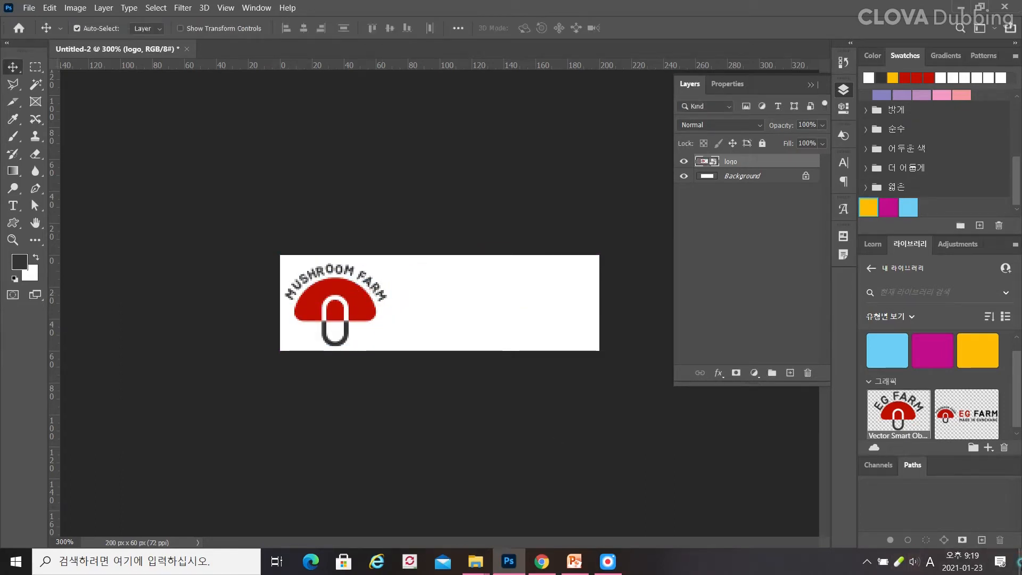
- Switch to the desktop and open 제공텍스트.txt from the ★수험자제공파일 folder
click(1019, 561)
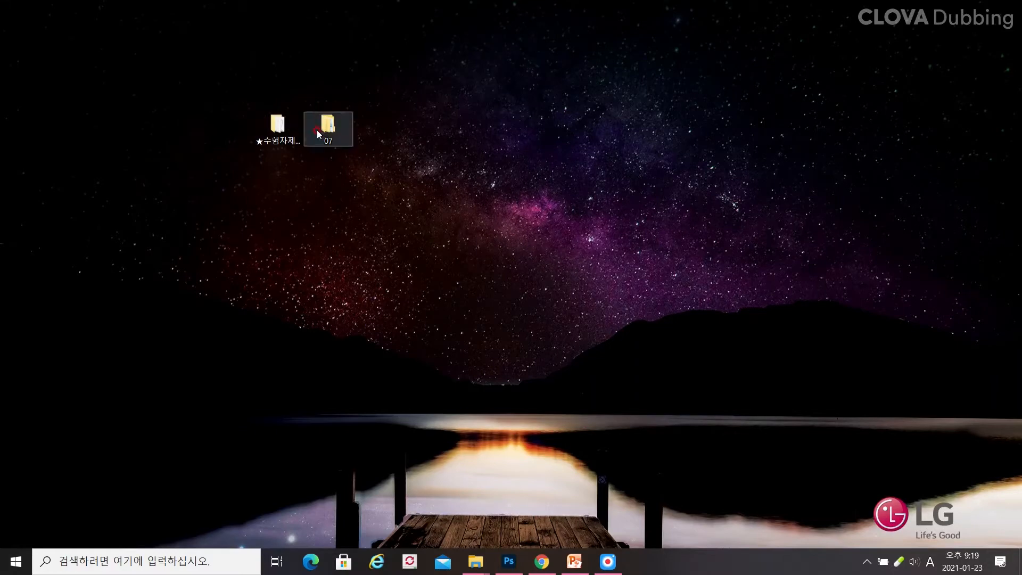
double_click(287, 133)
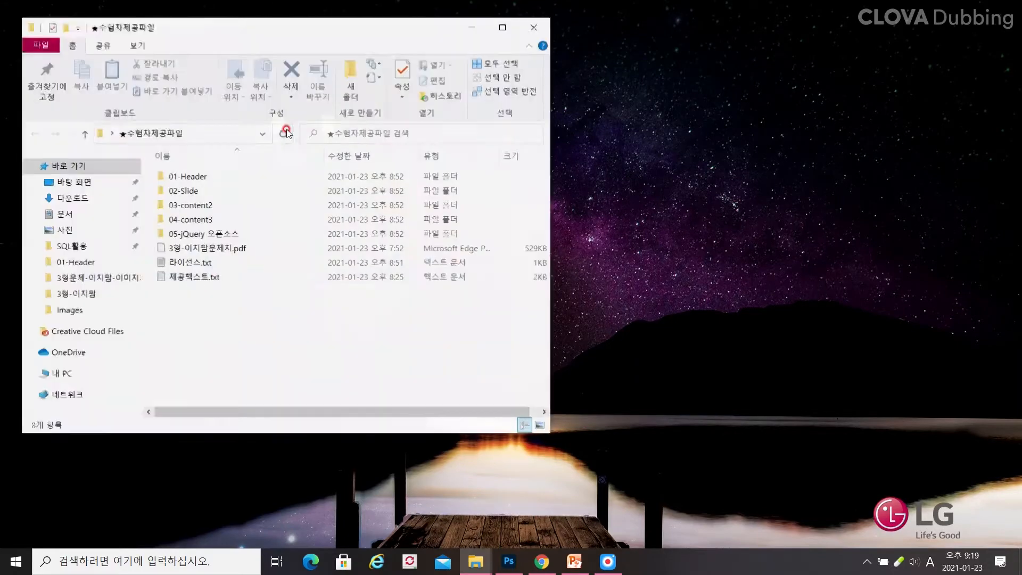
click(200, 280)
double_click(200, 279)
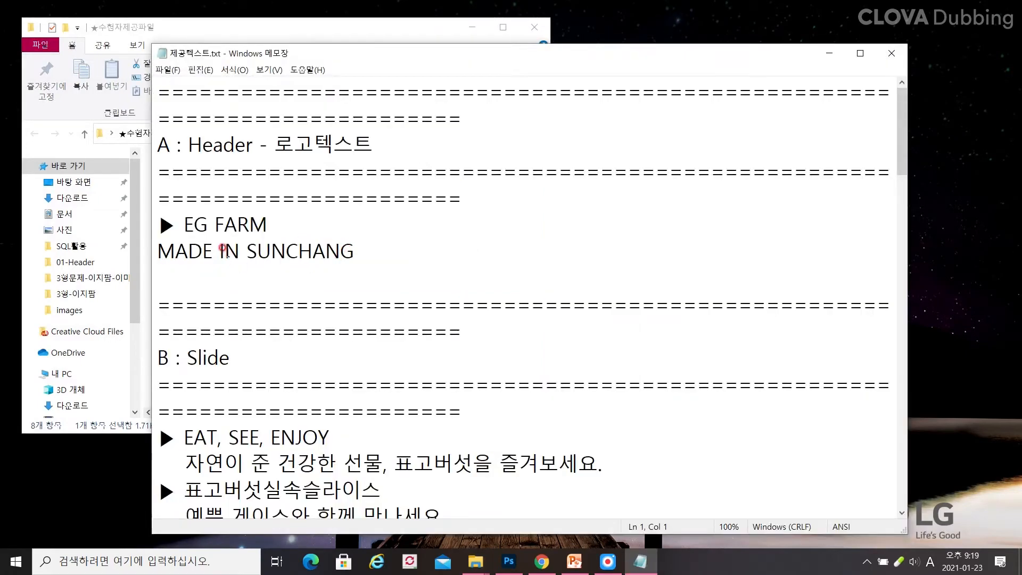
- Copy the text EG FARM from the Header section of the text file
click(176, 226)
drag(185, 224, 264, 221)
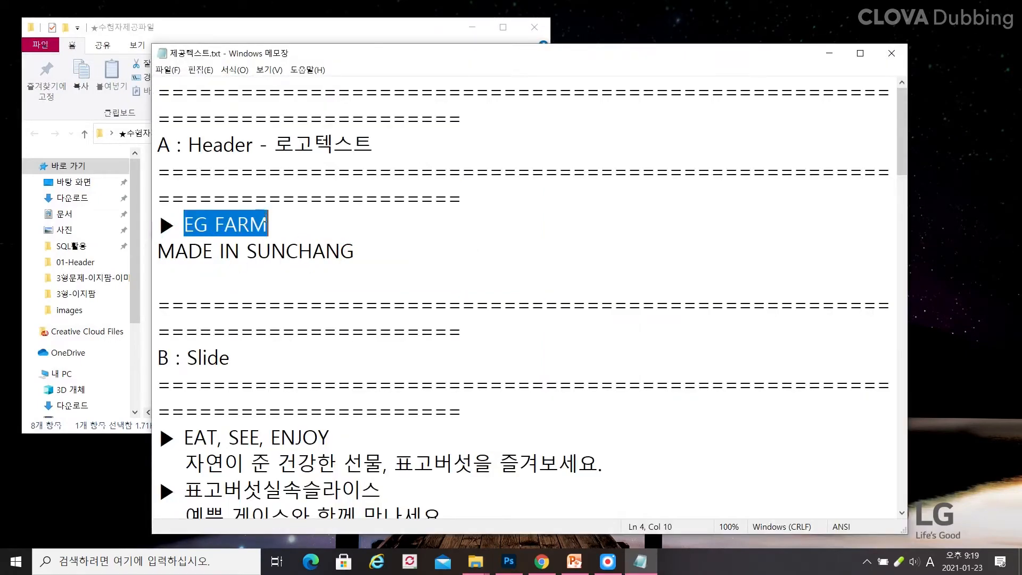
right_click(252, 218)
click(287, 248)
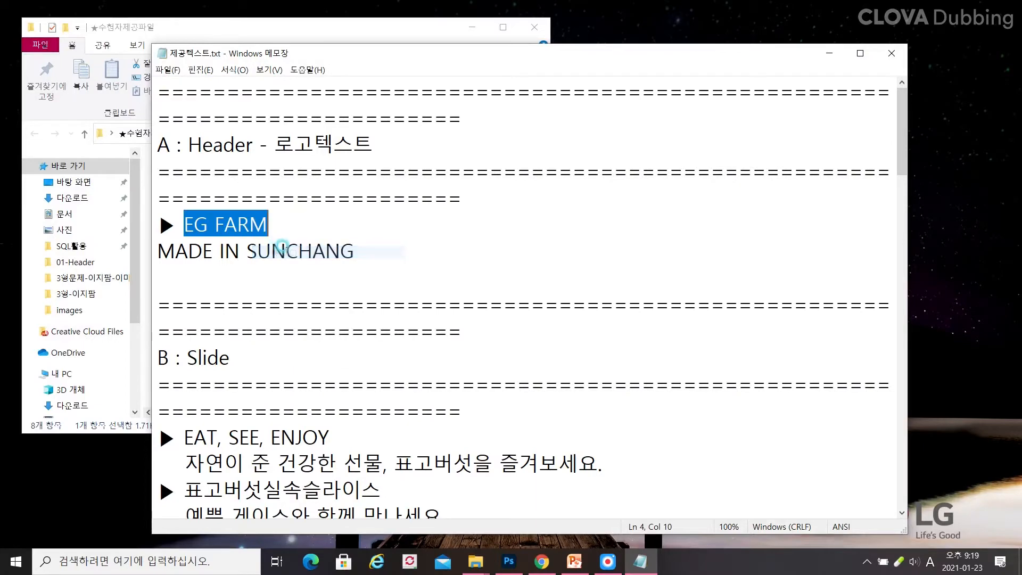
- Switch back to Photoshop and paste EG FARM as a horizontal text layer beside the logo
click(509, 561)
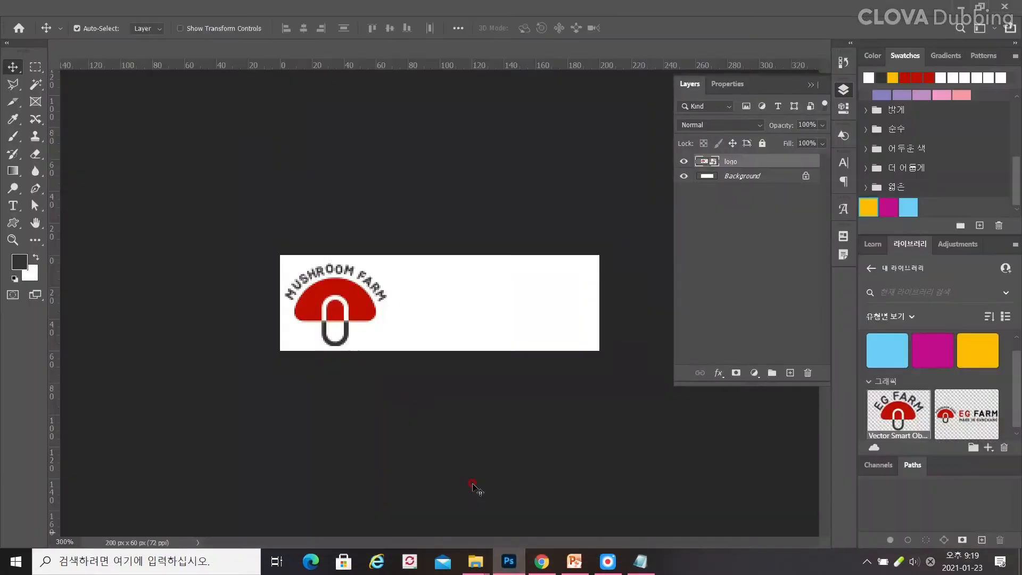
click(13, 205)
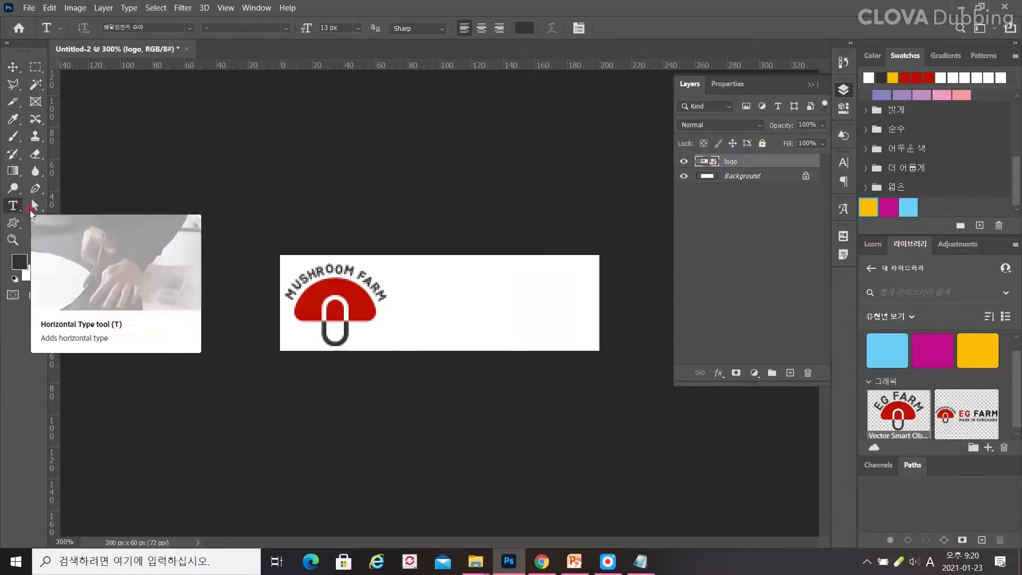
click(437, 282)
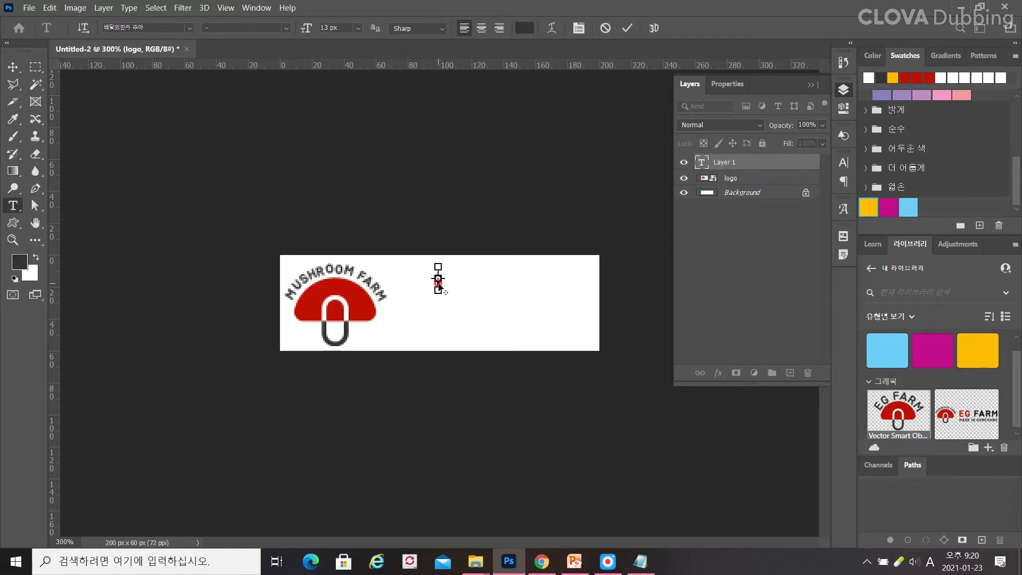
key(ctrl+v)
click(13, 68)
- Format the EG FARM text in the 배달의민족 주아 font at 30 px with Auto leading
click(843, 163)
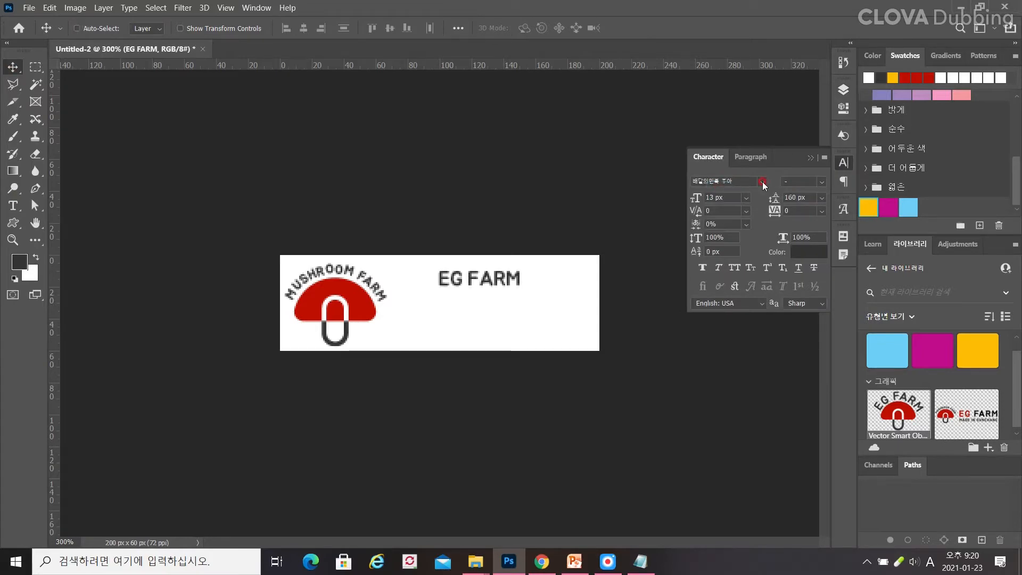
click(762, 182)
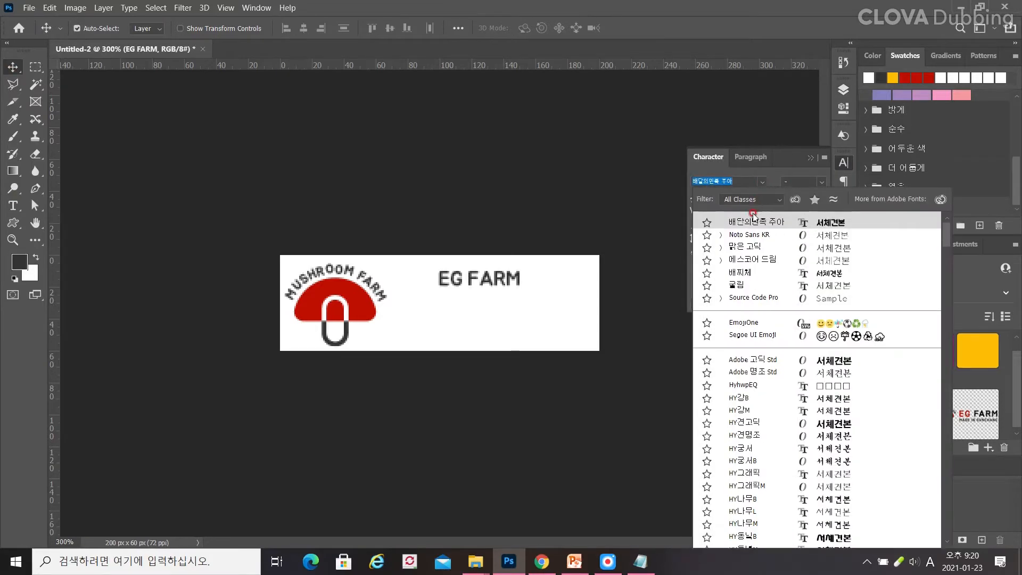
click(756, 227)
click(746, 197)
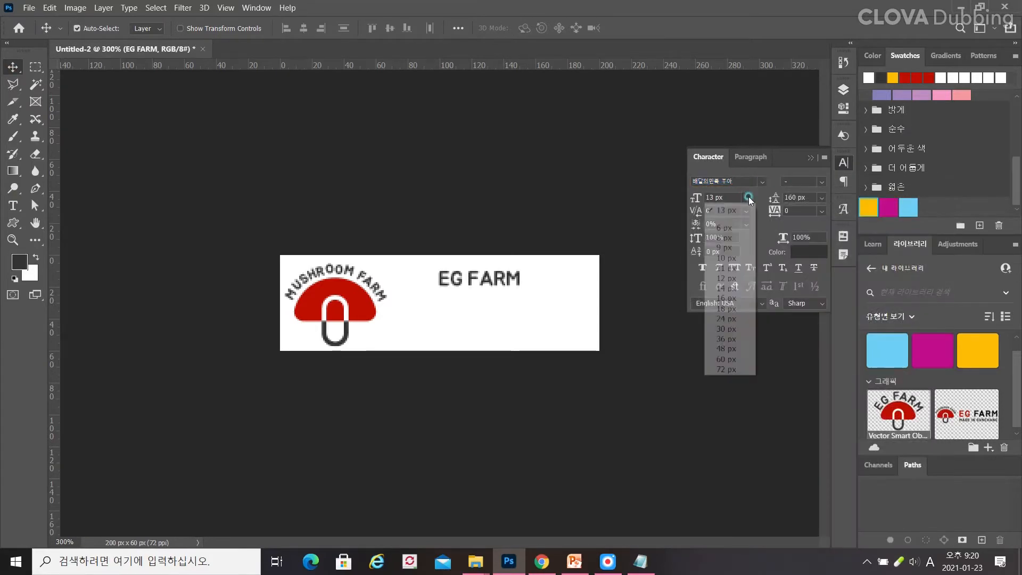
click(737, 330)
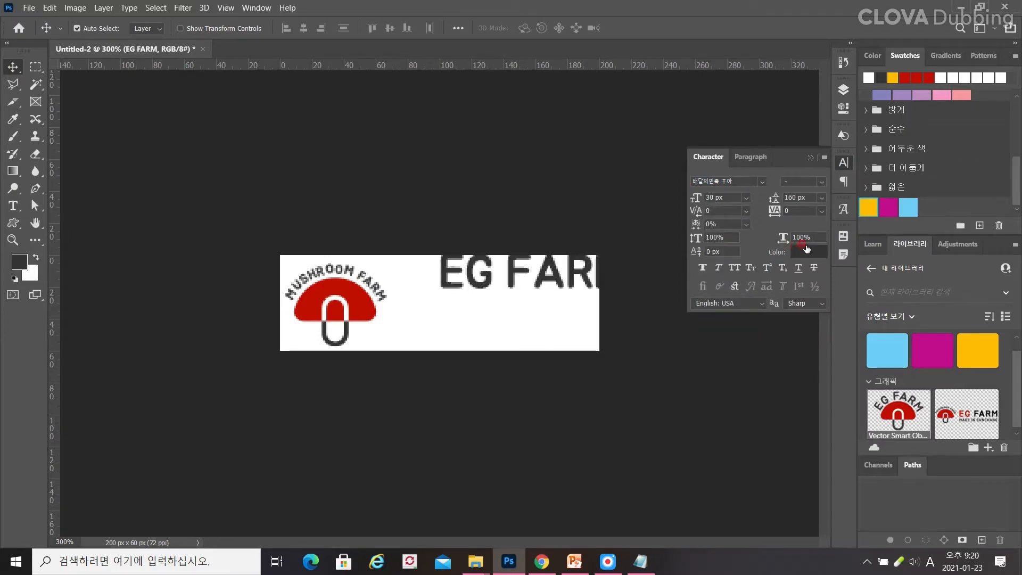
click(823, 198)
click(811, 212)
- Use #333333 as the EG FARM text color and move the text close to the logo so it fits the canvas
click(805, 253)
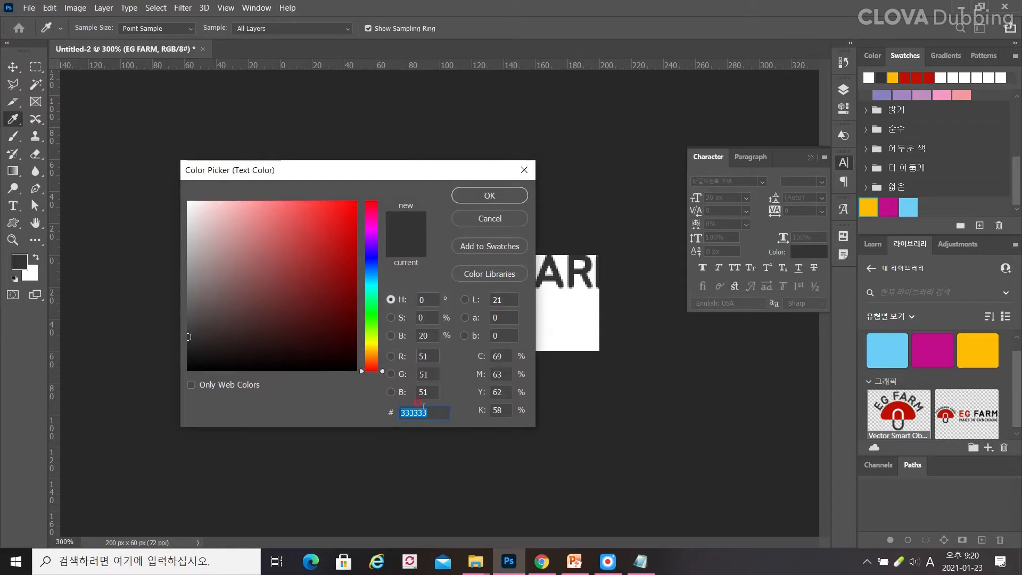
click(479, 207)
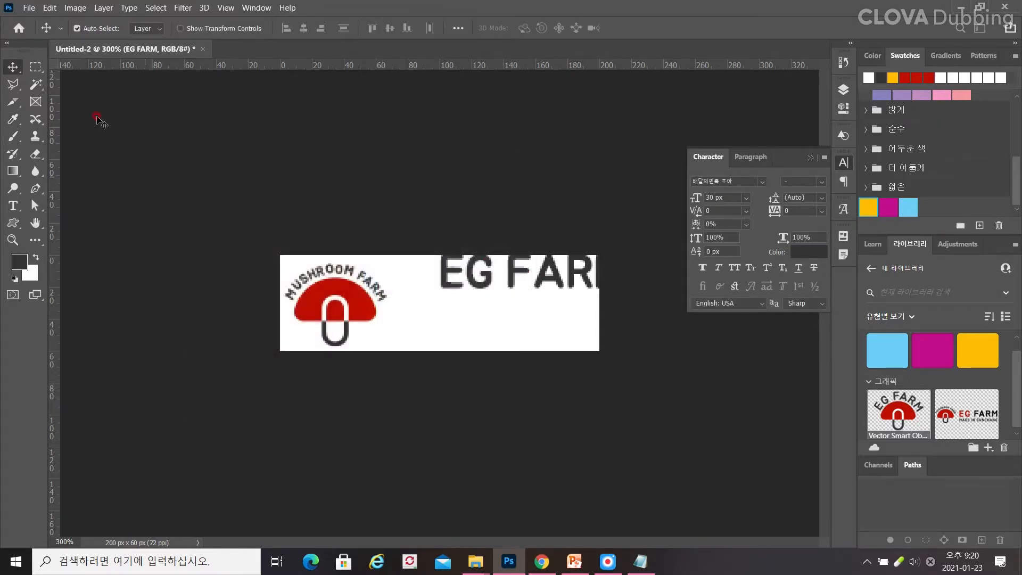
drag(456, 275, 416, 284)
- Switch to the text file and copy the line MADE IN SUNCHANG from the Header section
click(642, 563)
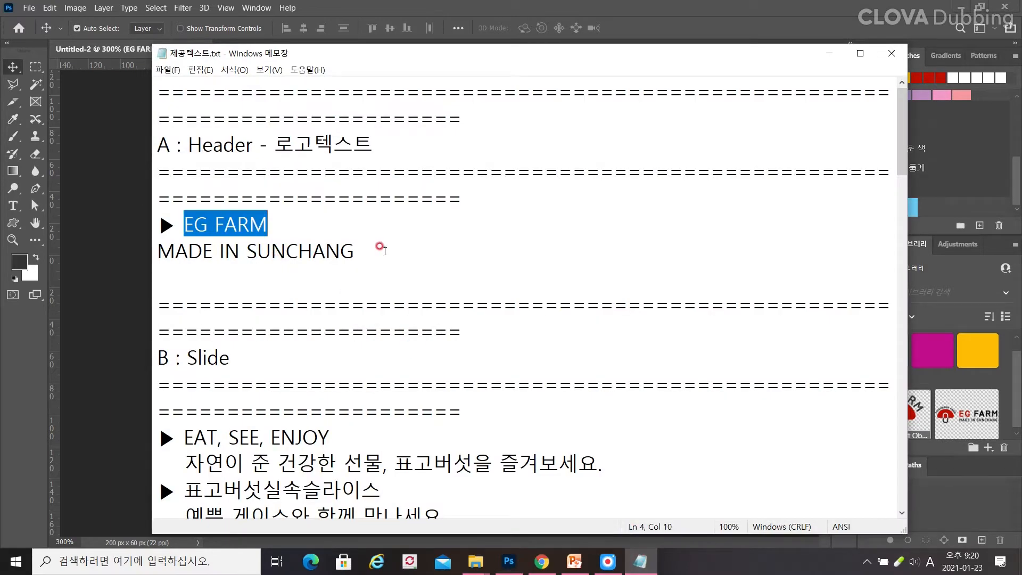
click(354, 277)
key(shift+Up)
right_click(221, 246)
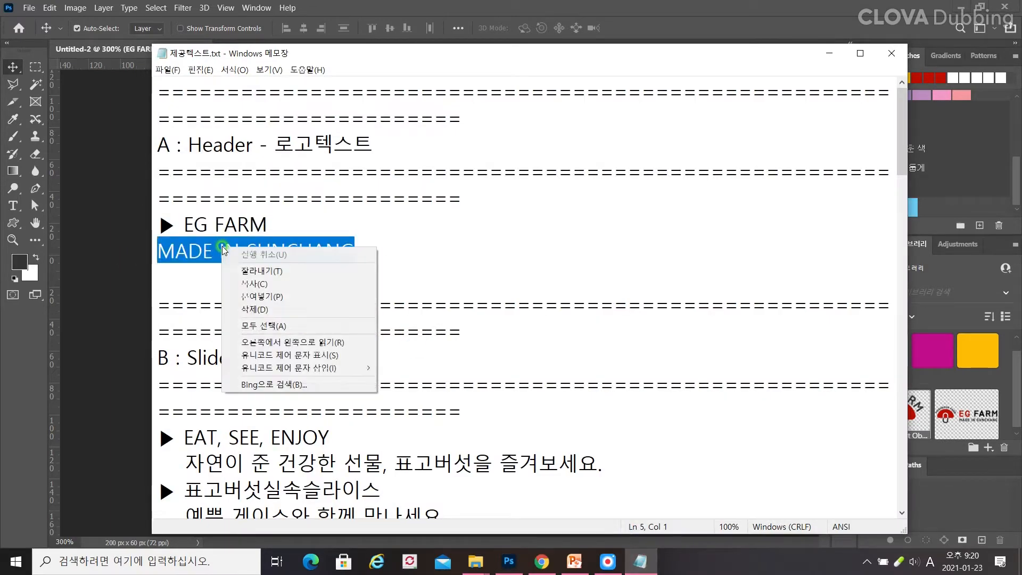
click(249, 282)
- Back in Photoshop, paste MADE IN SUNCHANG as a new text layer below EG FARM
click(120, 258)
click(14, 205)
click(417, 334)
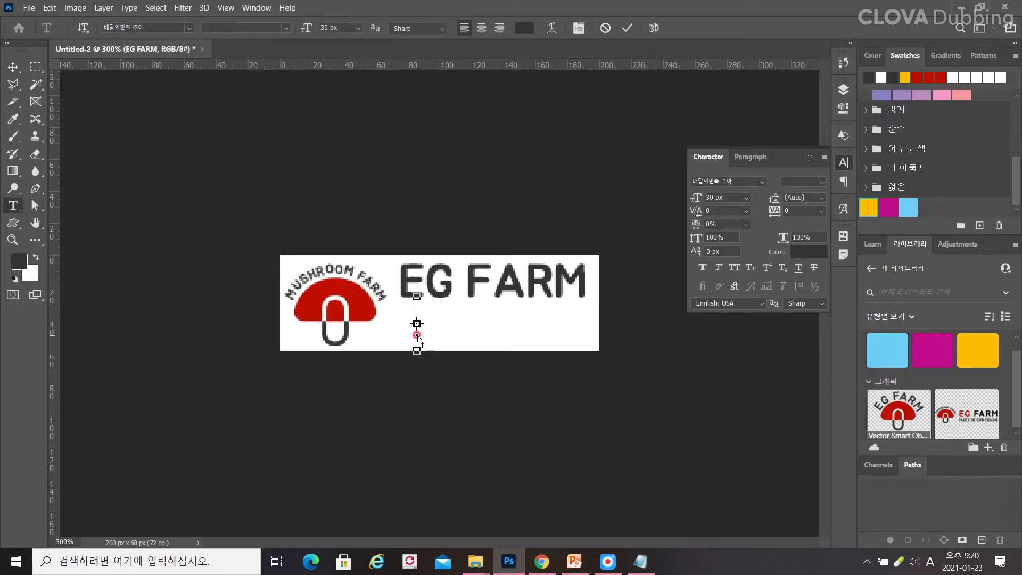
key(ctrl+v)
click(13, 67)
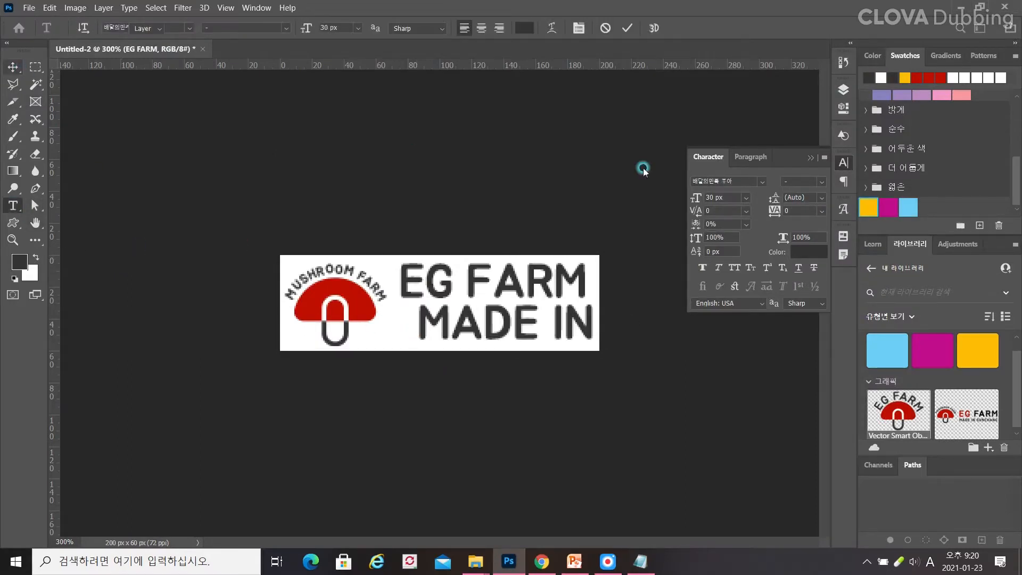
- Set the MADE IN SUNCHANG text to 13 px and line it up directly beneath EG FARM
click(713, 197)
text(13px)
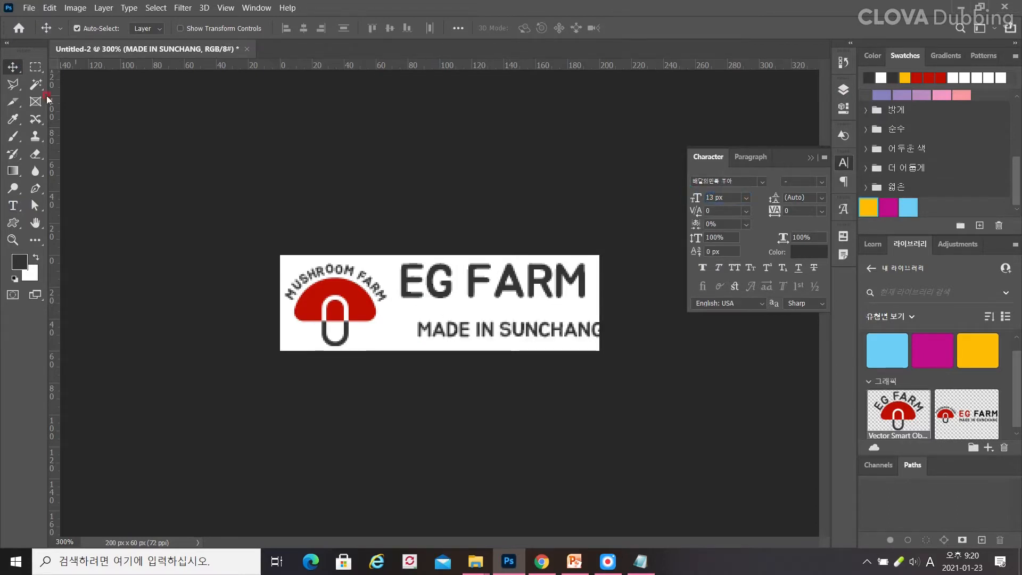
drag(455, 338, 434, 328)
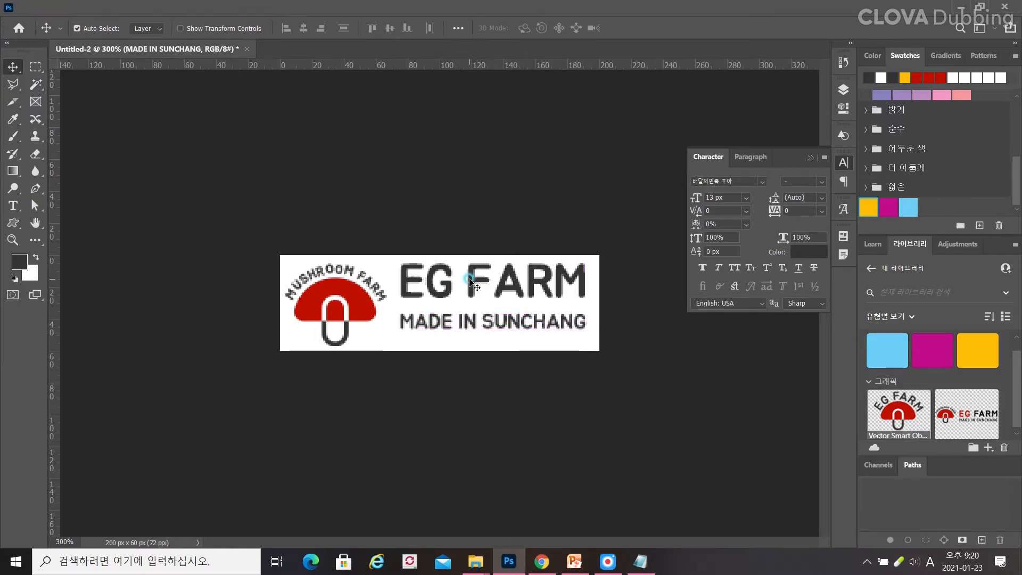
- Select both text layers and shift them together 5 px down and 1 px left
shift+click(463, 280)
key(shift+Down)
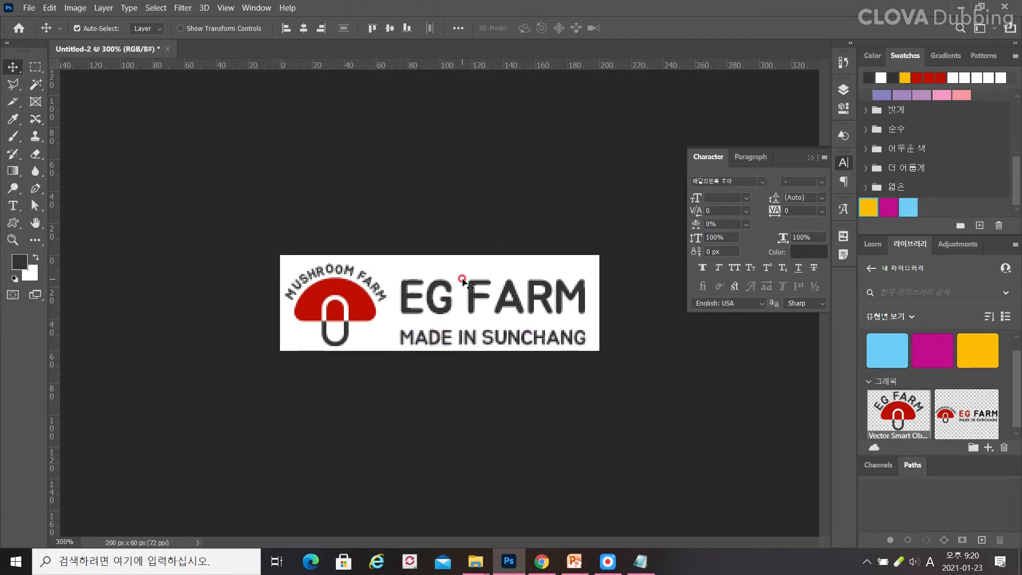
key(shift+Down)
key(shift+Up)
key(shift+Up)
key(Down)
key(Down)
key(Down)
key(Down)
key(Down)
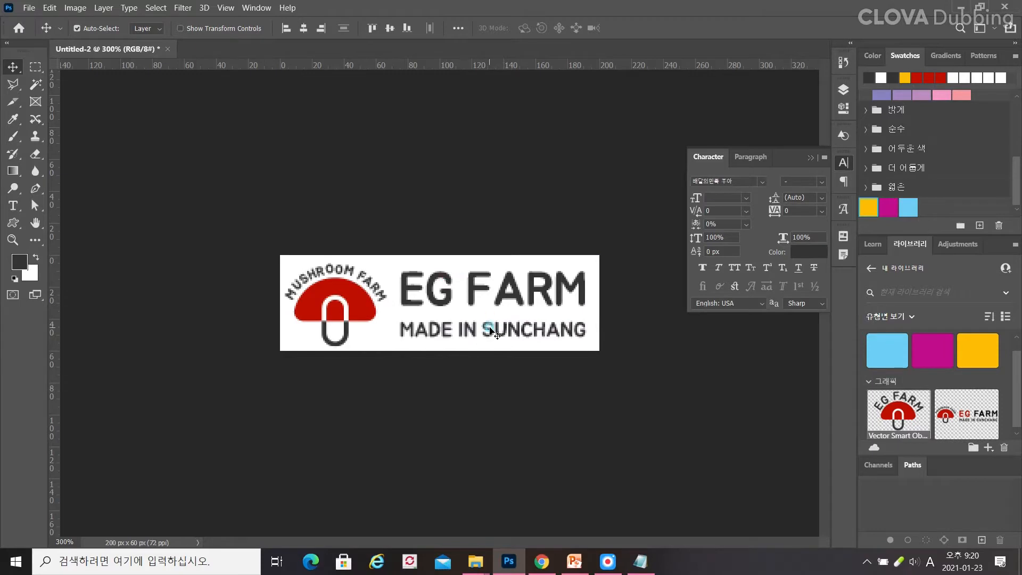
key(Right)
key(Left)
key(Left)
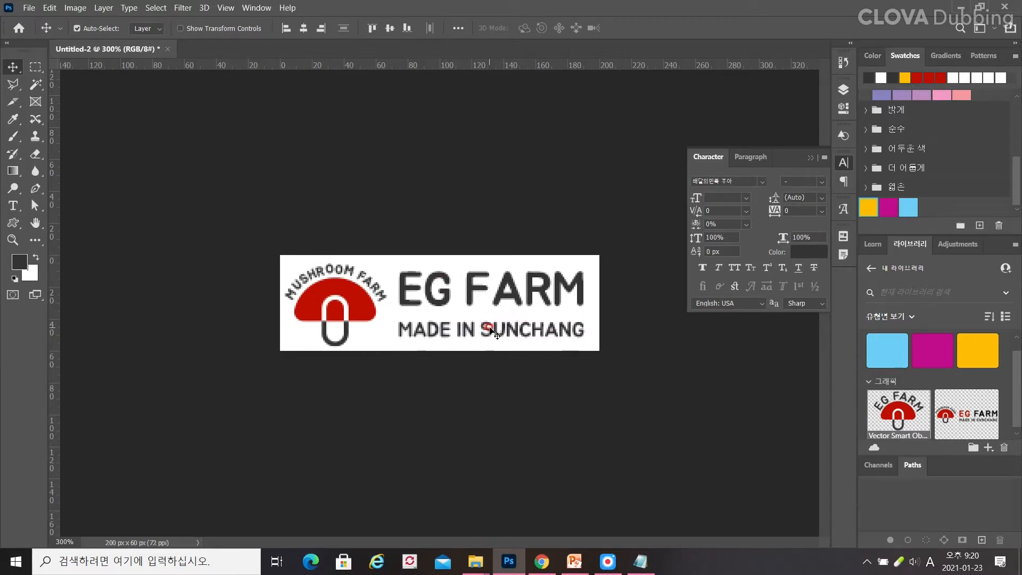
- Nudge only the EG FARM layer 1 px left and 2 px down, and reselect the MADE IN SUNCHANG layer
click(843, 89)
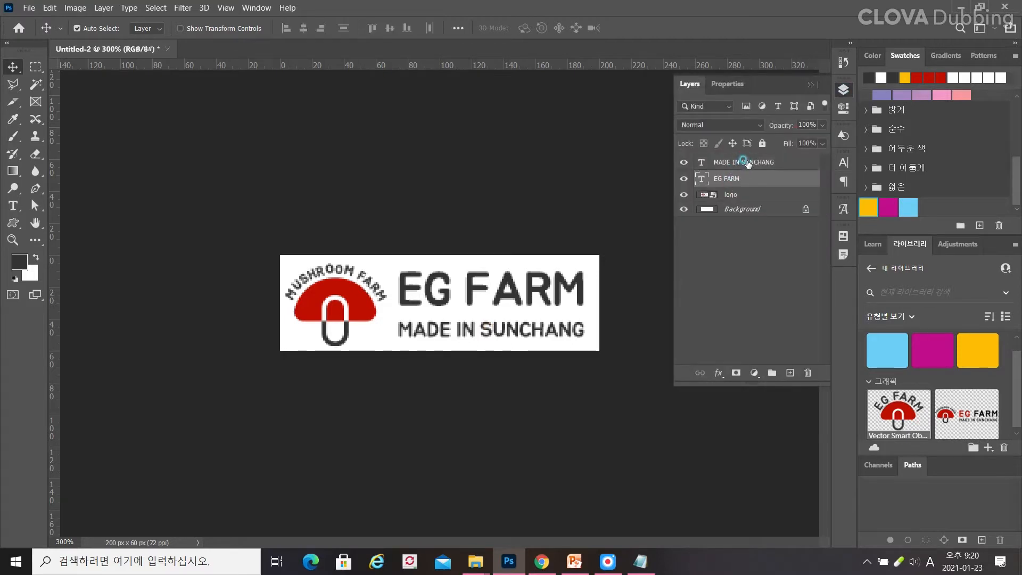
click(738, 168)
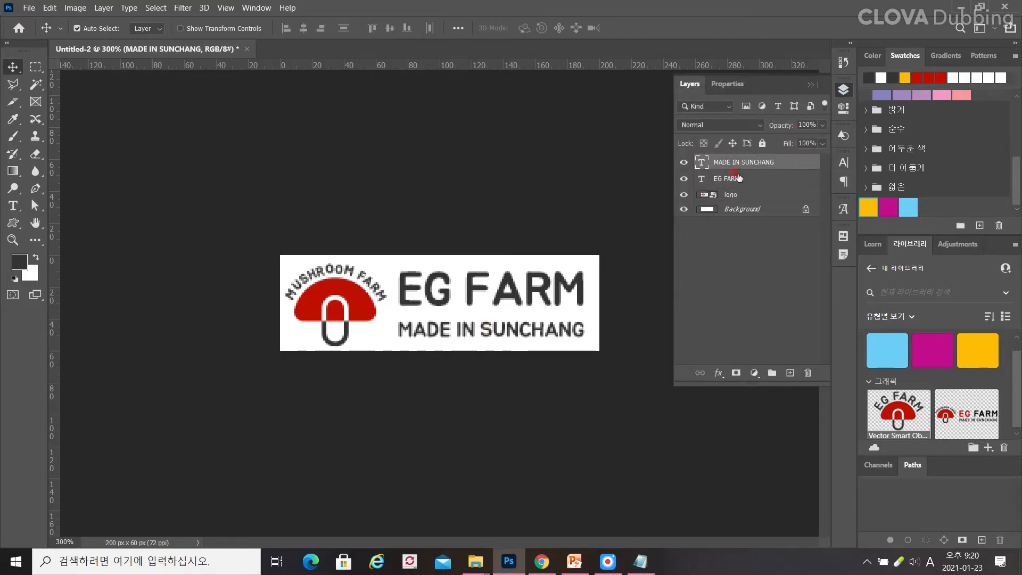
click(732, 180)
key(Left)
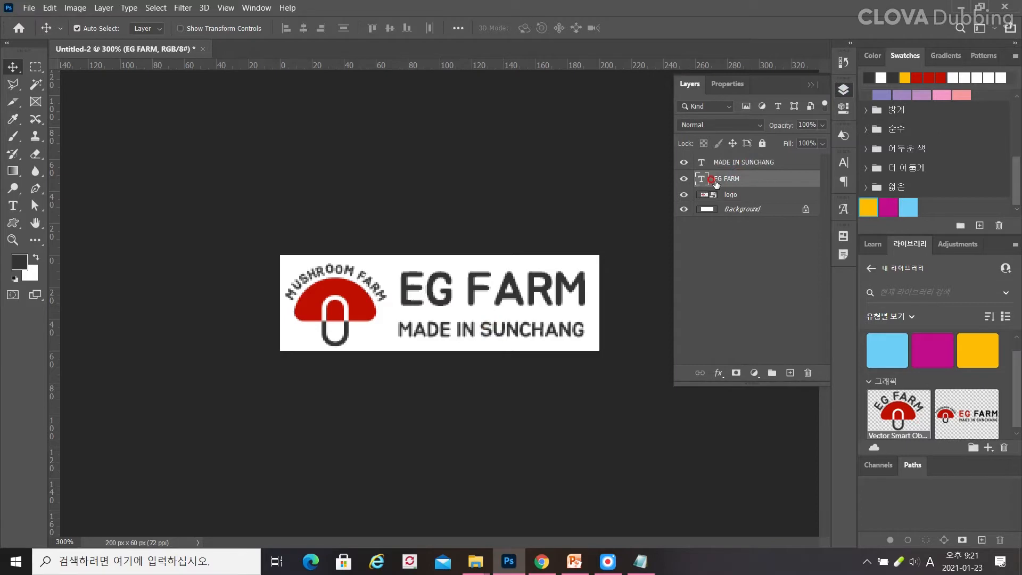
key(Down)
key(Down)
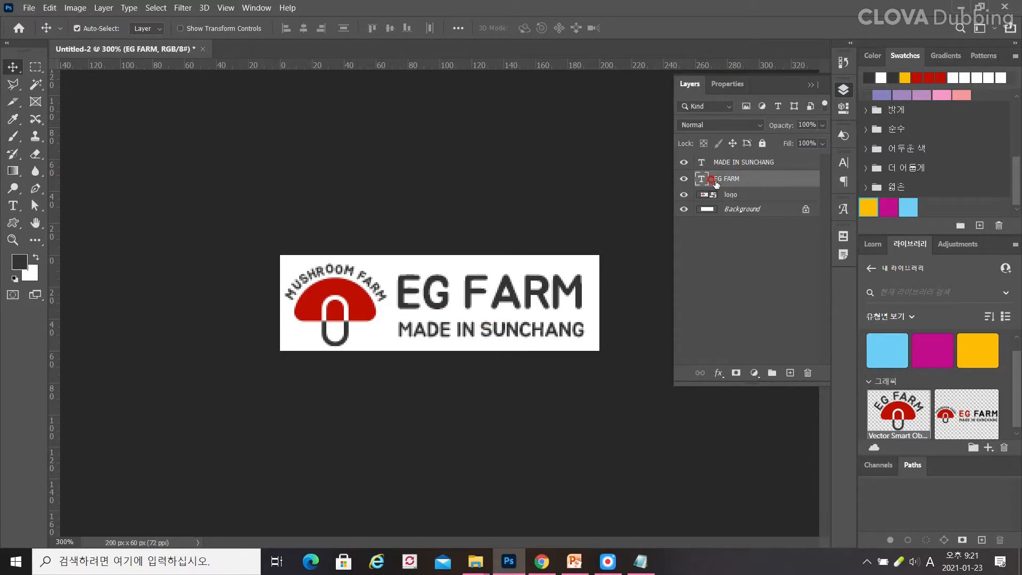
click(727, 163)
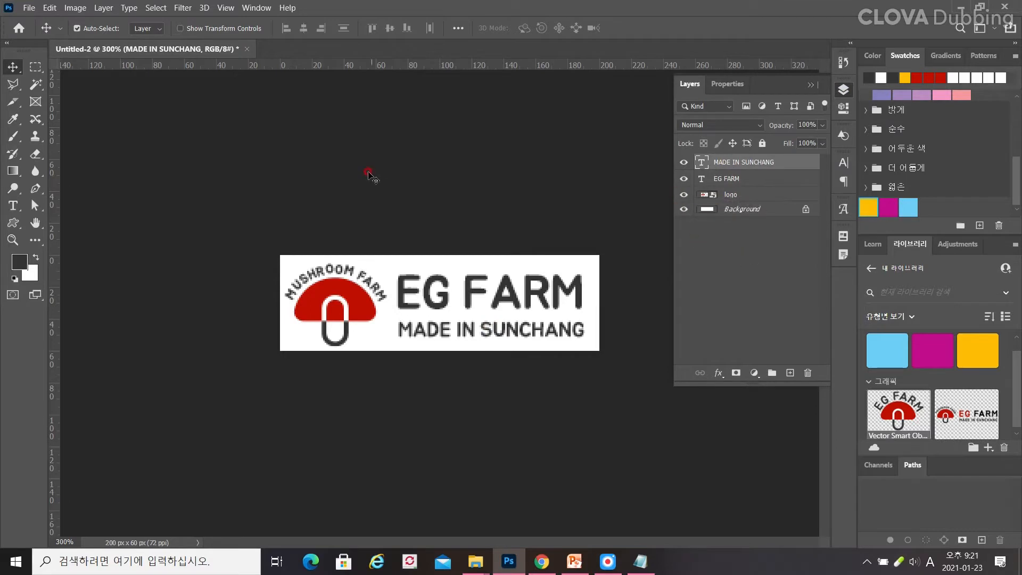
- Export the logo through Save for Web in PNG-24 format and proceed to saving the file
click(29, 8)
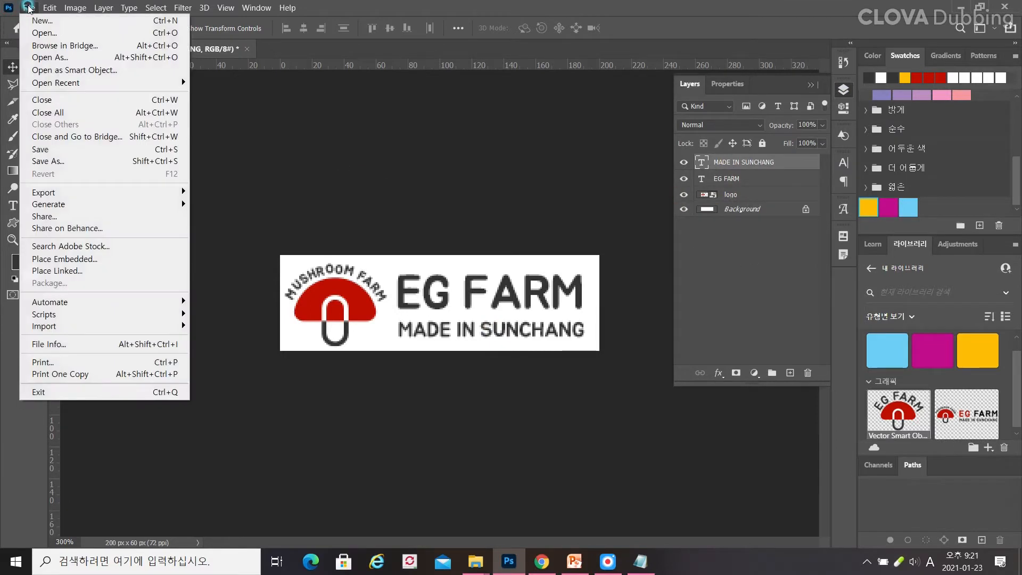
mouse_move(100, 192)
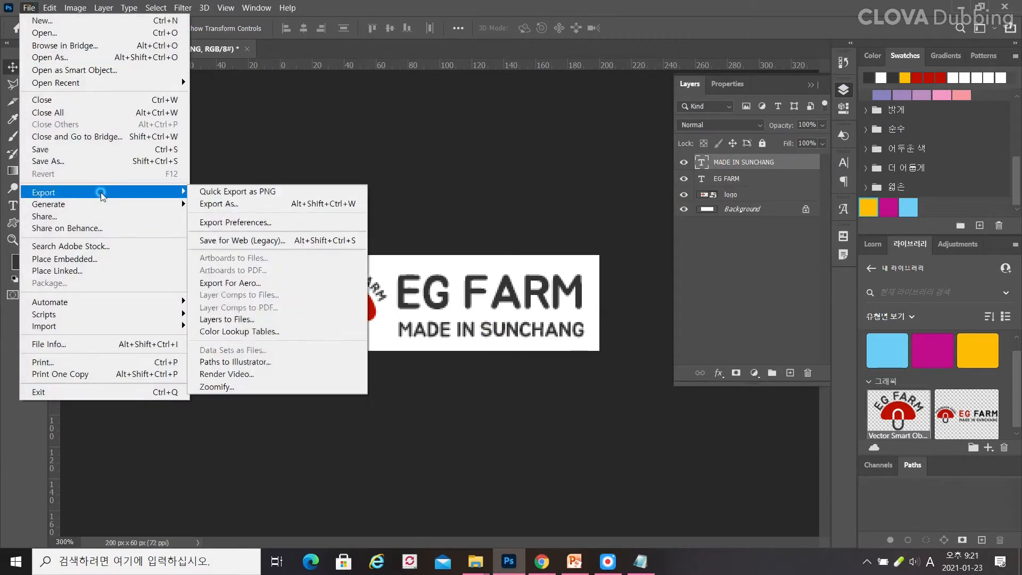
click(256, 241)
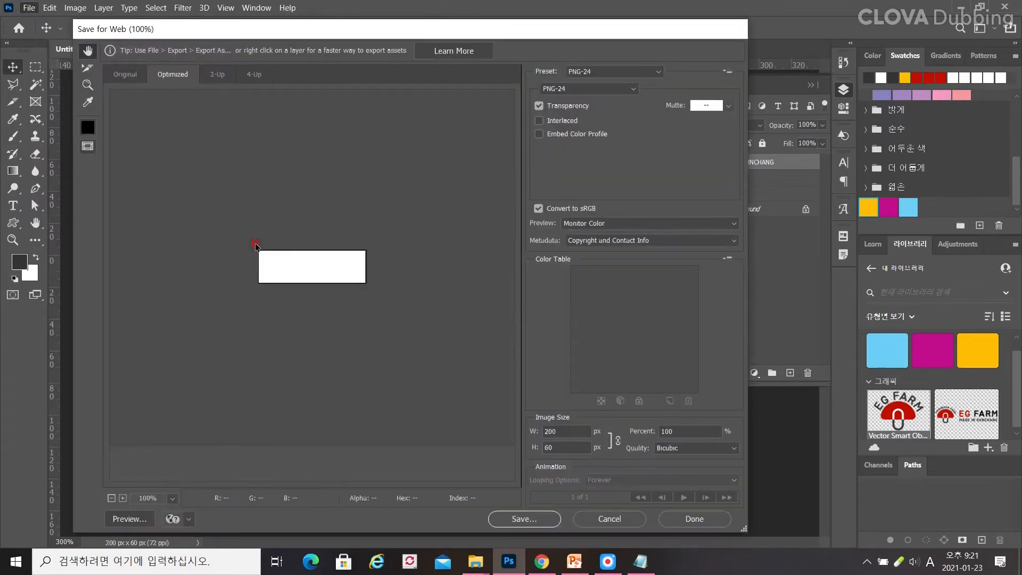
click(573, 88)
click(573, 89)
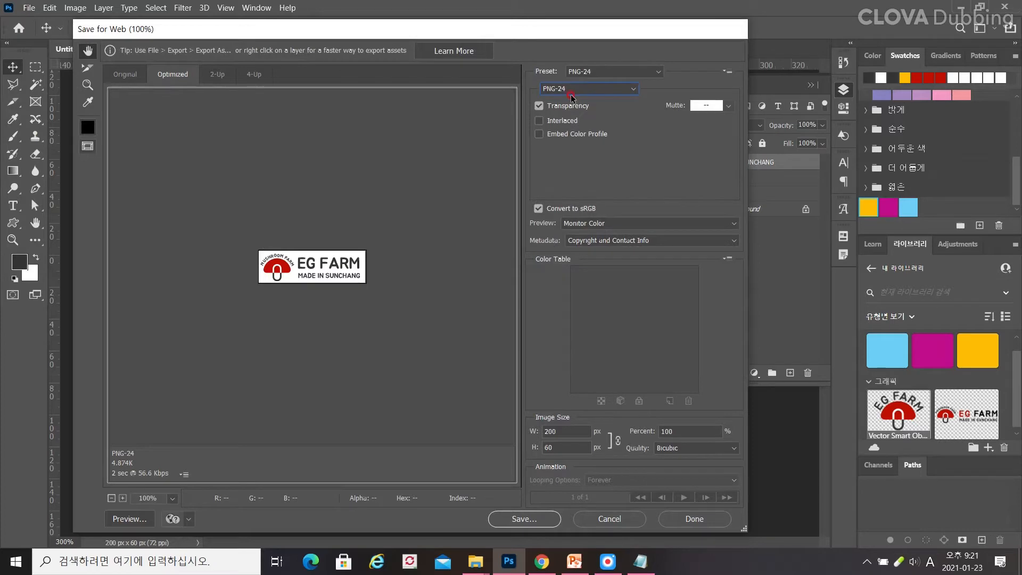
click(520, 516)
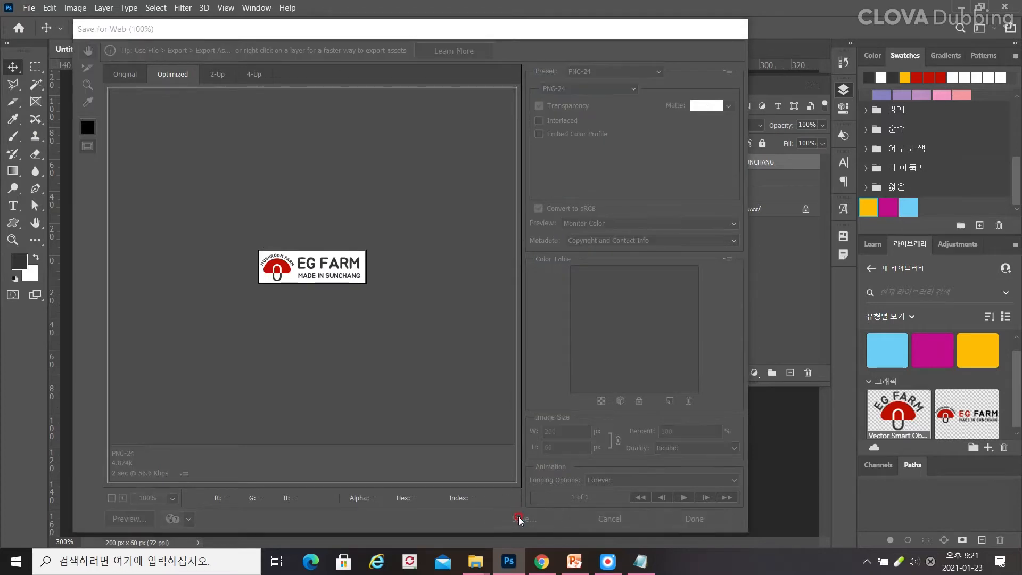
- Save the exported PNG as header_logo.png in the images folder inside the desktop's 07 folder
click(93, 219)
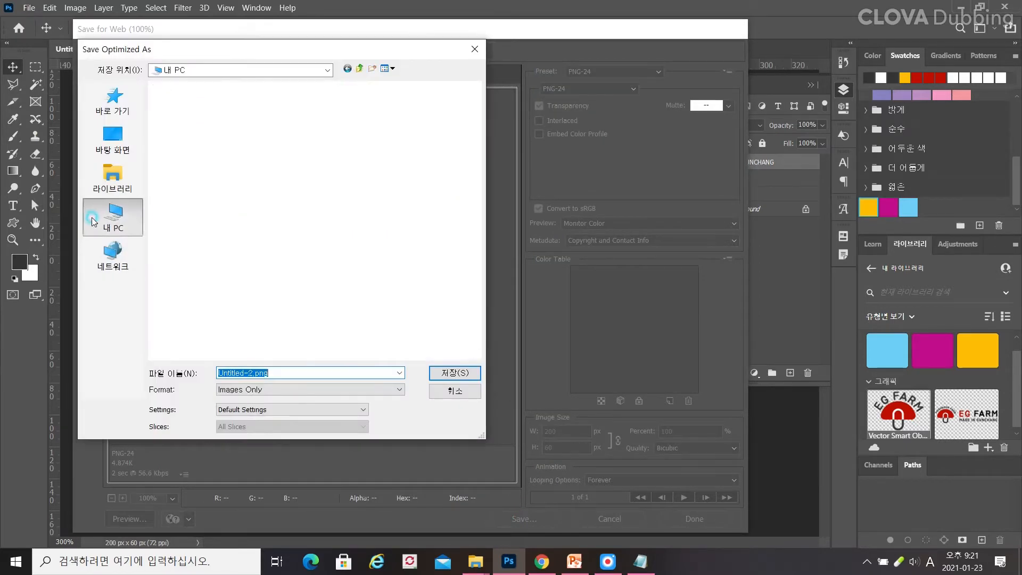
click(112, 176)
click(113, 152)
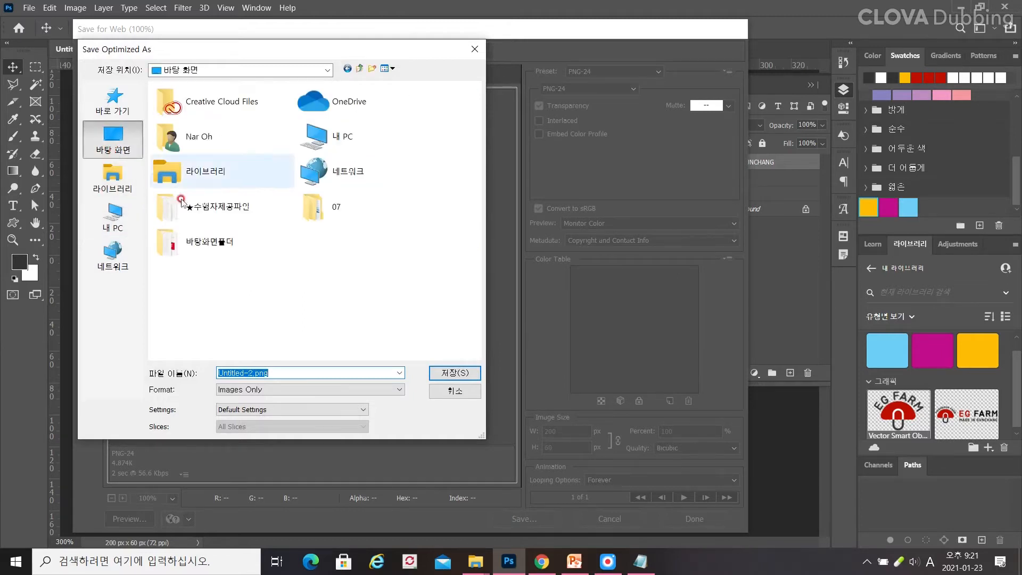
double_click(332, 209)
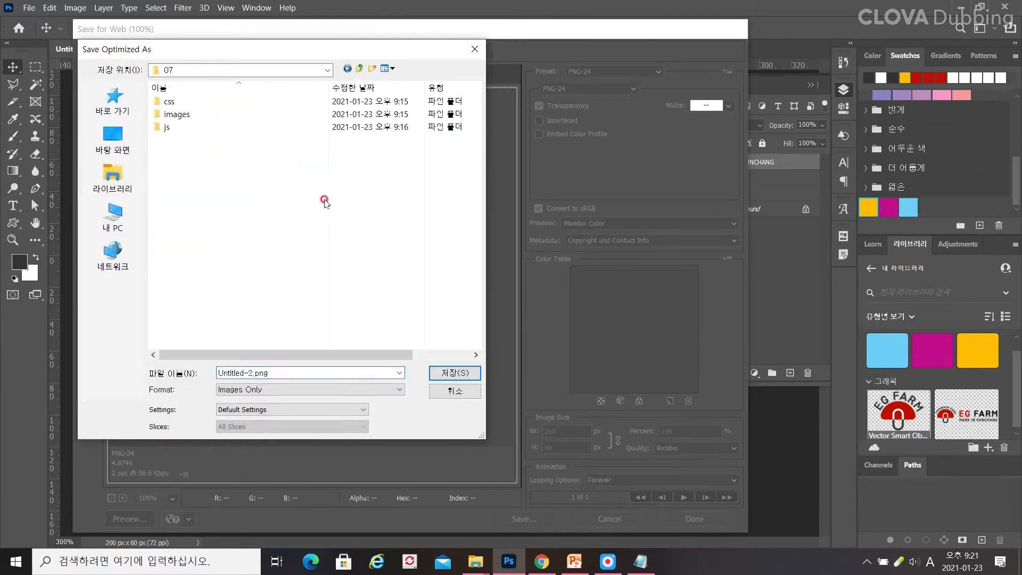
double_click(195, 114)
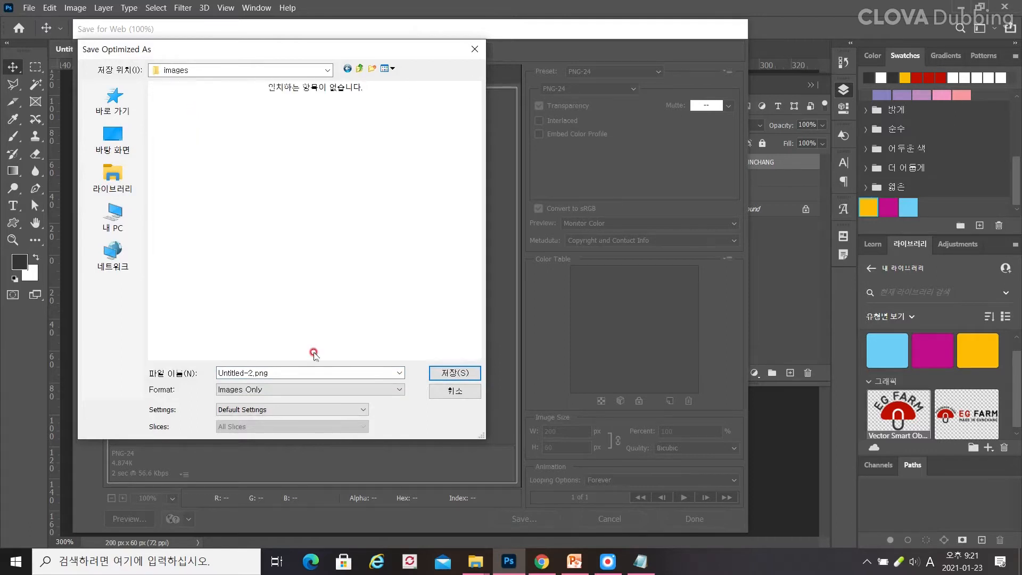
triple_click(296, 373)
text(h)
click(437, 373)
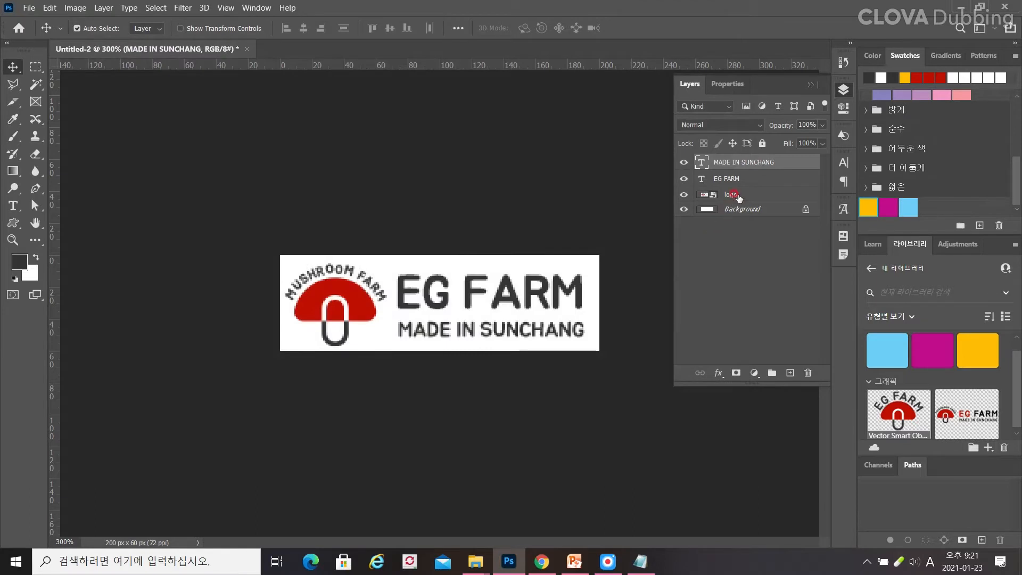
- Merge the MADE IN SUNCHANG, EG FARM and logo layers into a single layer
shift+click(739, 195)
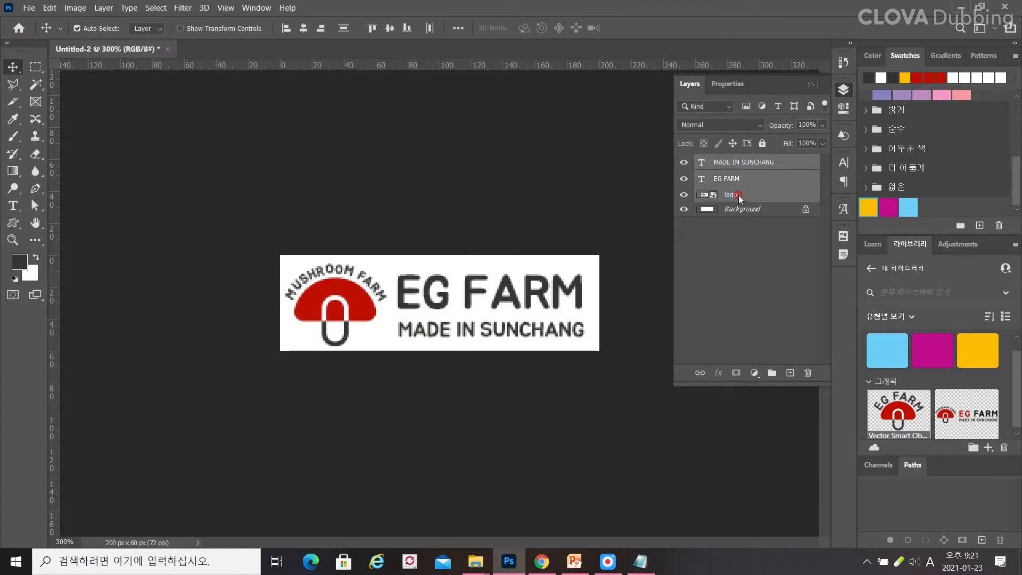
right_click(763, 170)
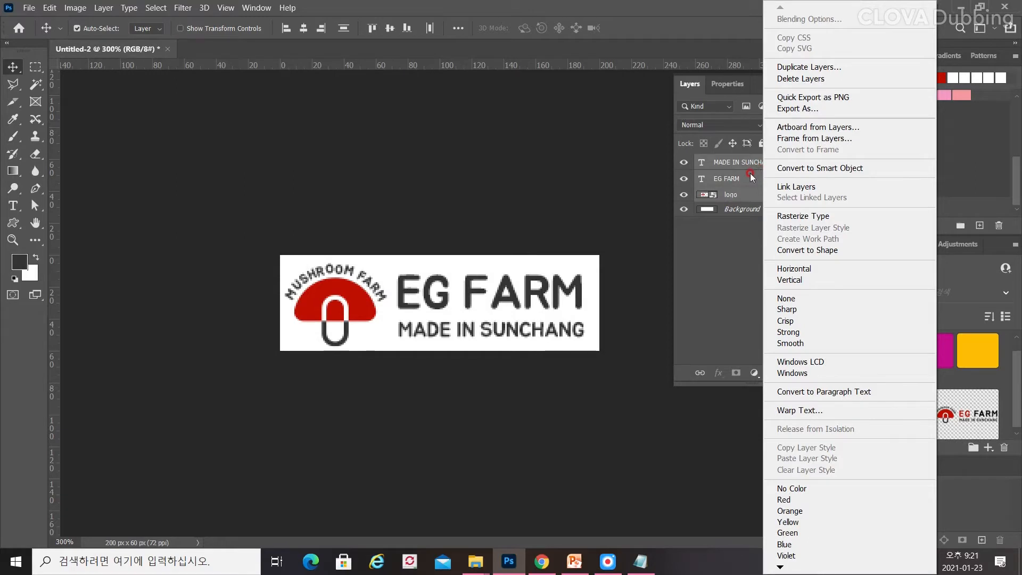
click(747, 187)
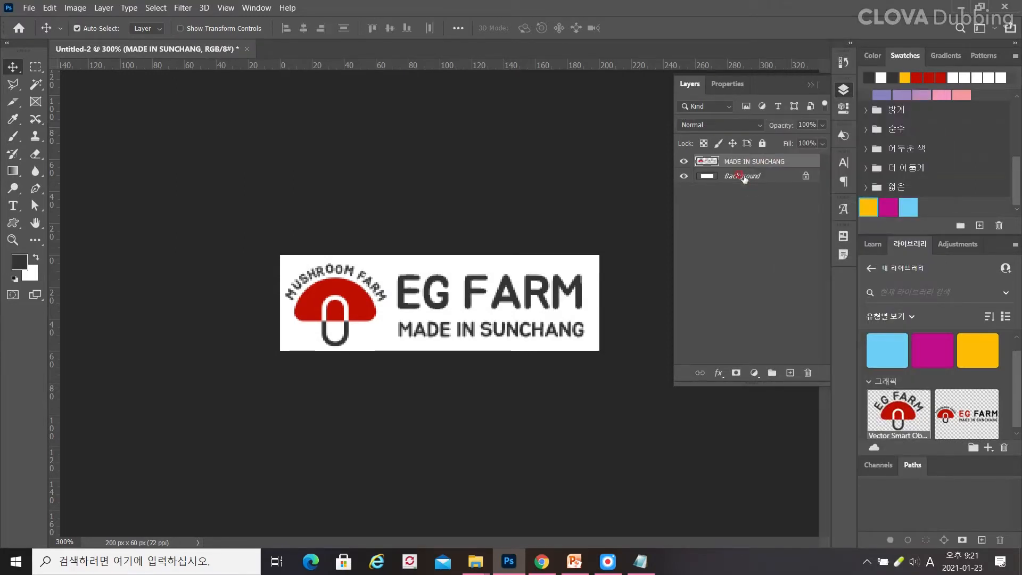
- Desaturate the merged logo layer to turn it into grayscale
click(65, 8)
mouse_move(107, 41)
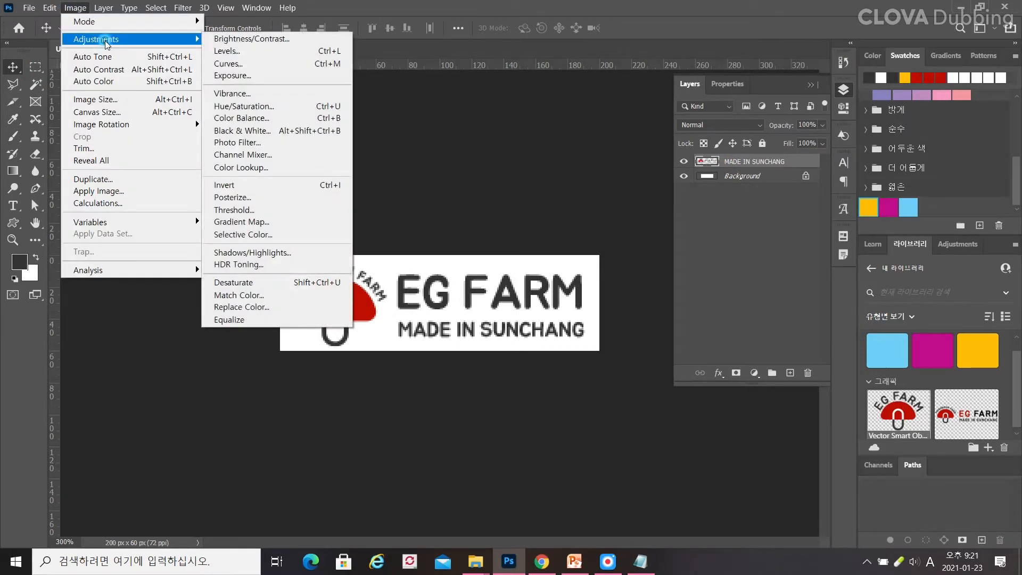
click(265, 285)
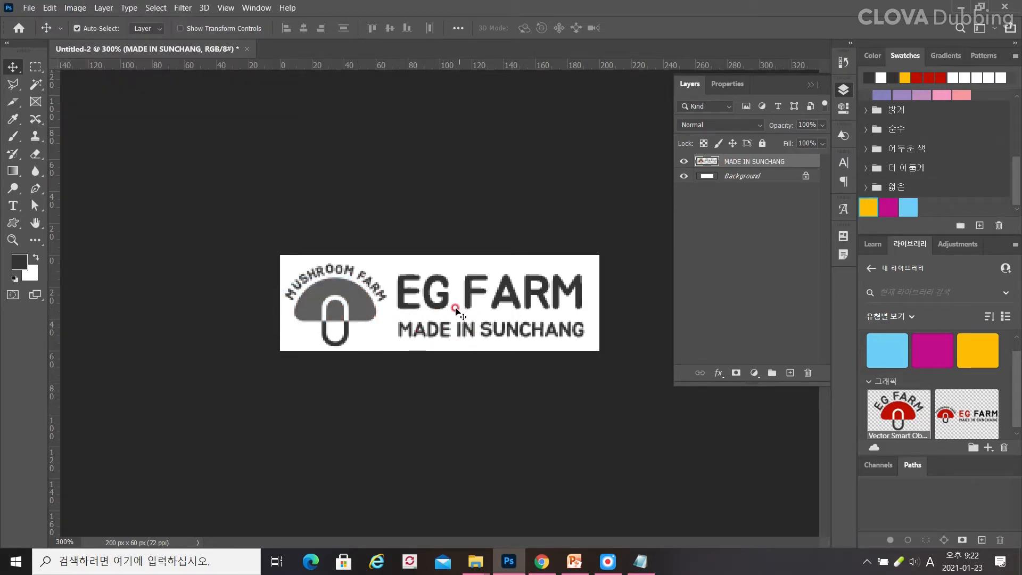
click(30, 9)
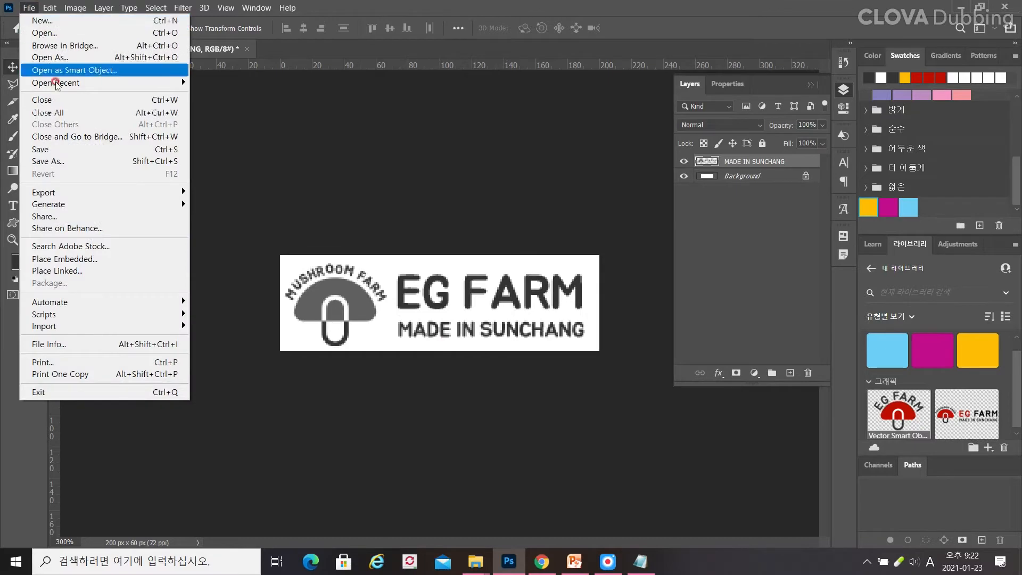
mouse_move(107, 195)
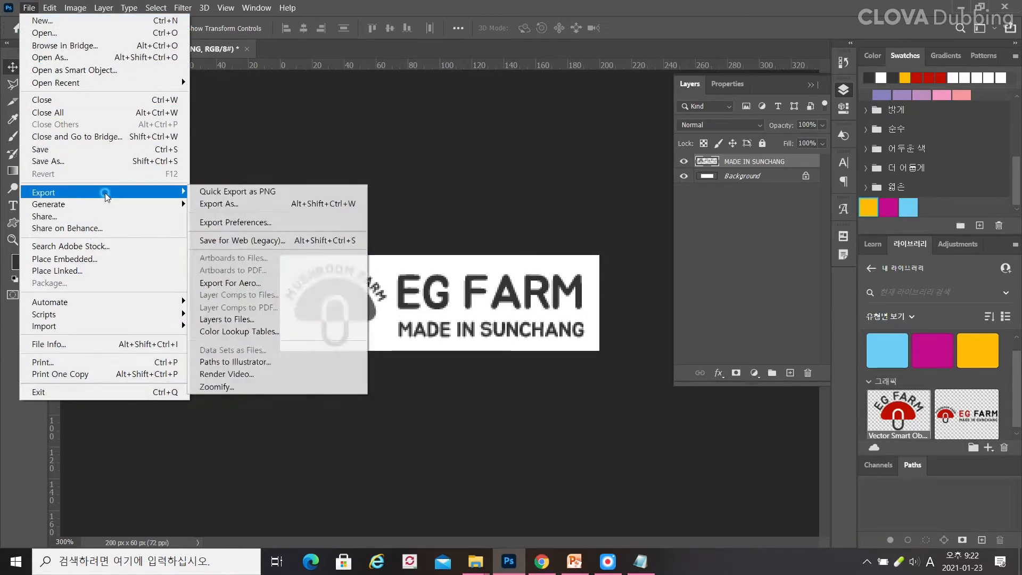
click(245, 242)
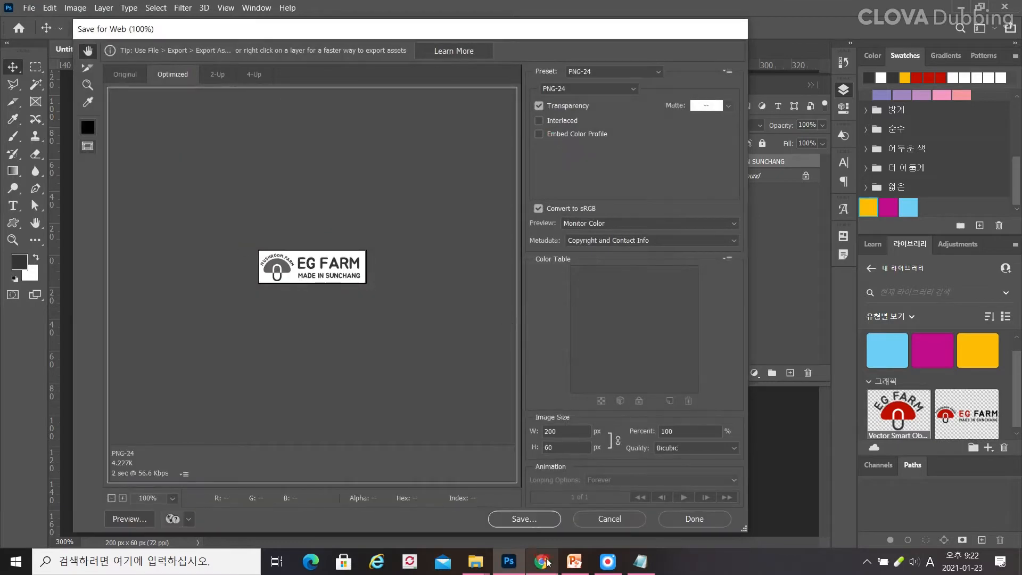
click(679, 516)
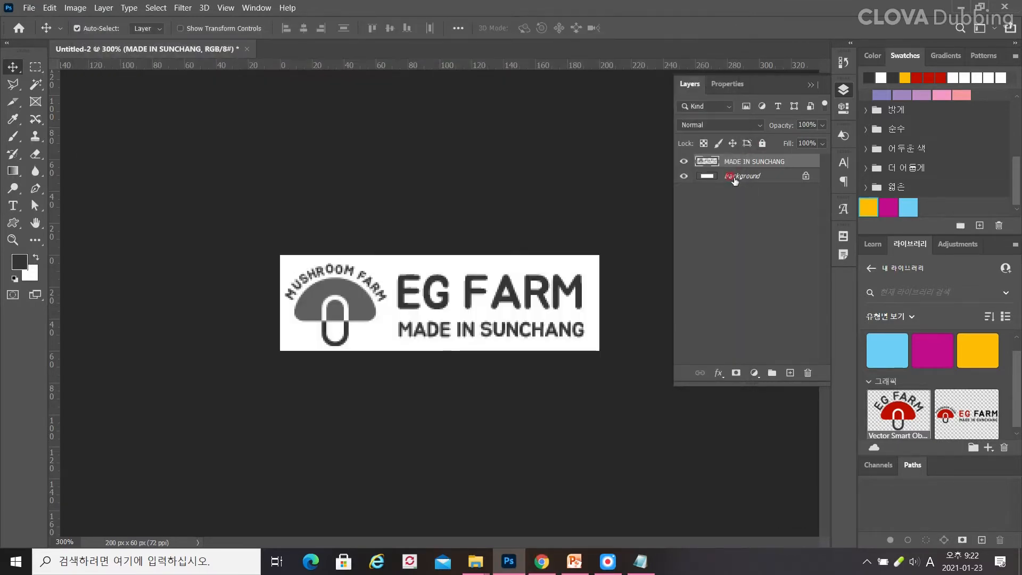
- Fill the Background layer with light gray #ededed
click(734, 178)
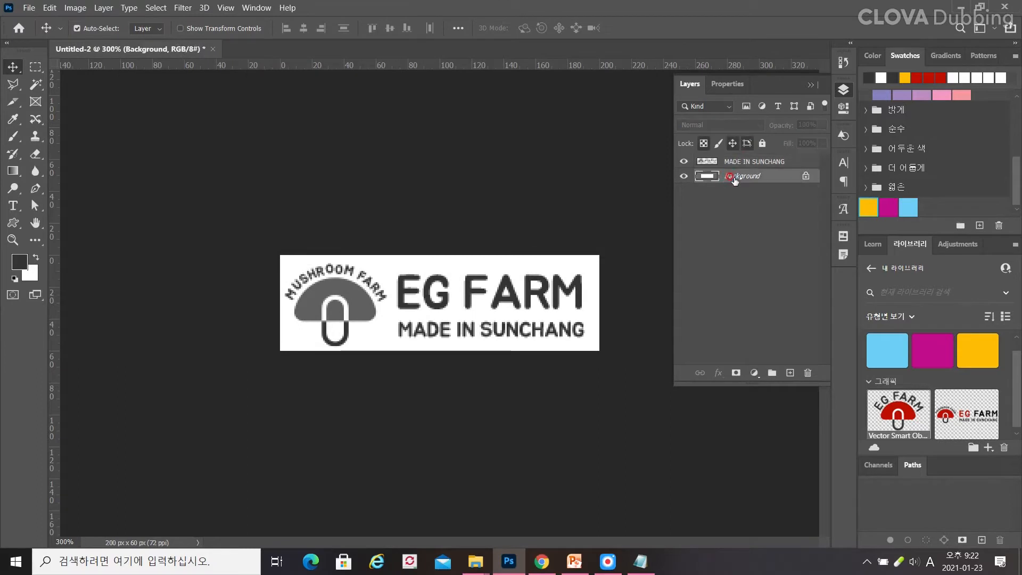
click(24, 263)
text(cc)
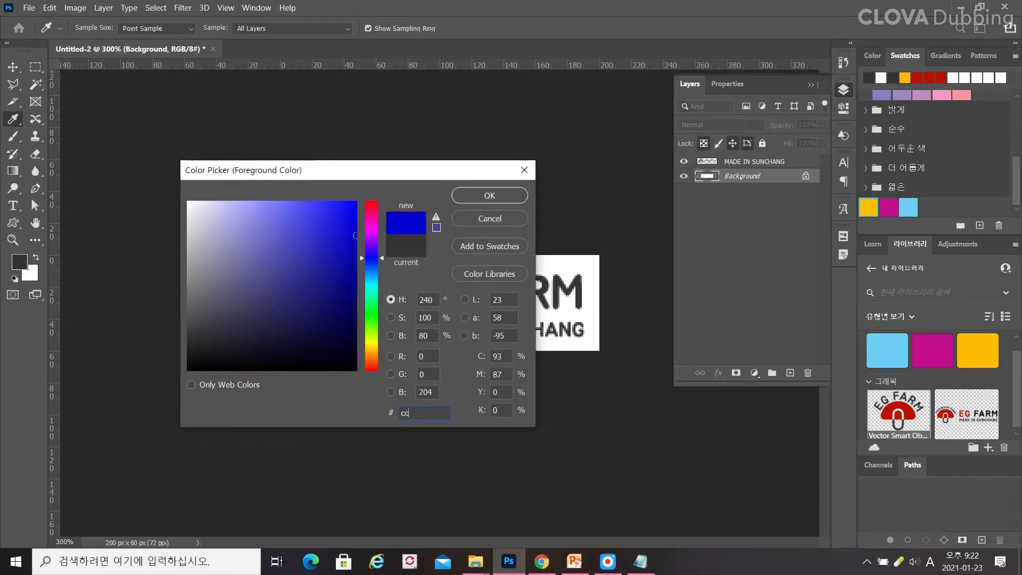
key(BackSpace)
key(BackSpace)
text(ededed)
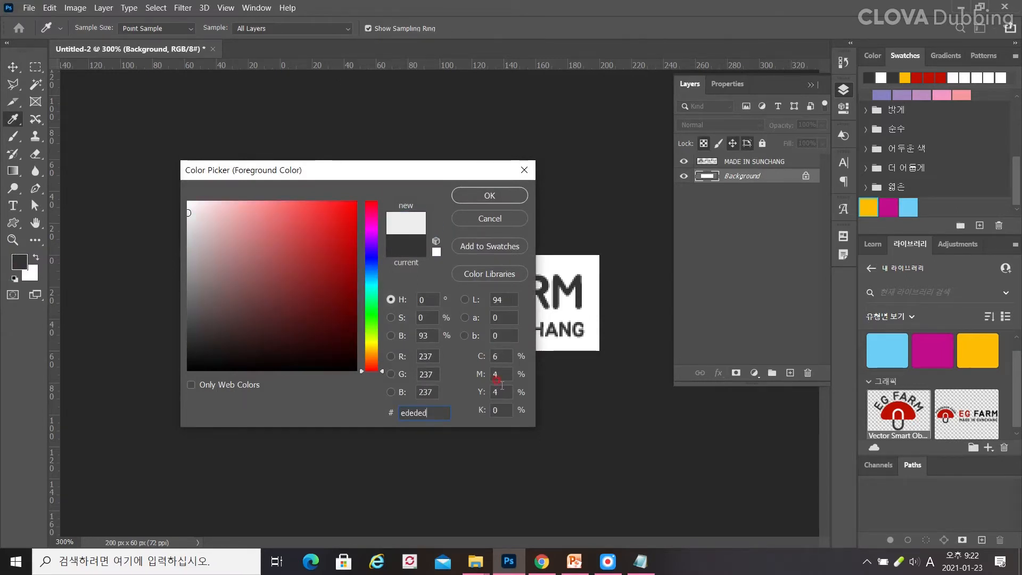
key(Return)
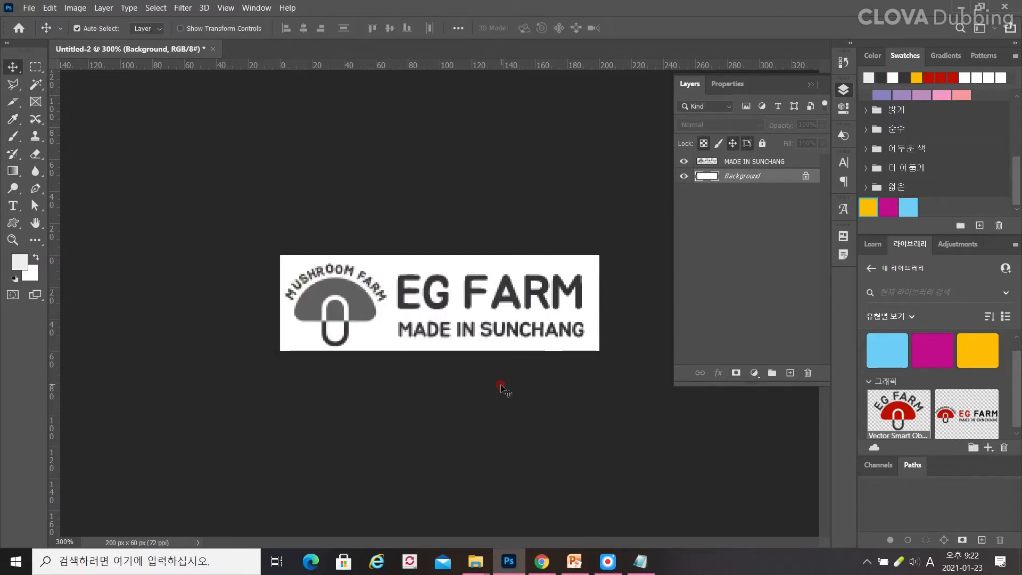
key(alt+BackSpace)
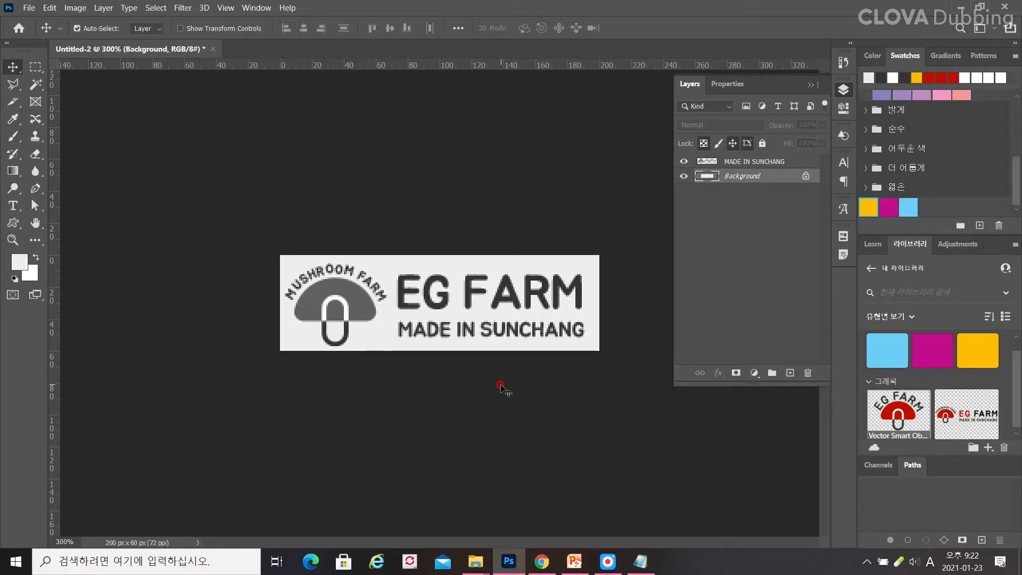
- Export the gray logo through Save for Web as a PNG-24 file named footer_logo.png in the images folder
click(20, 11)
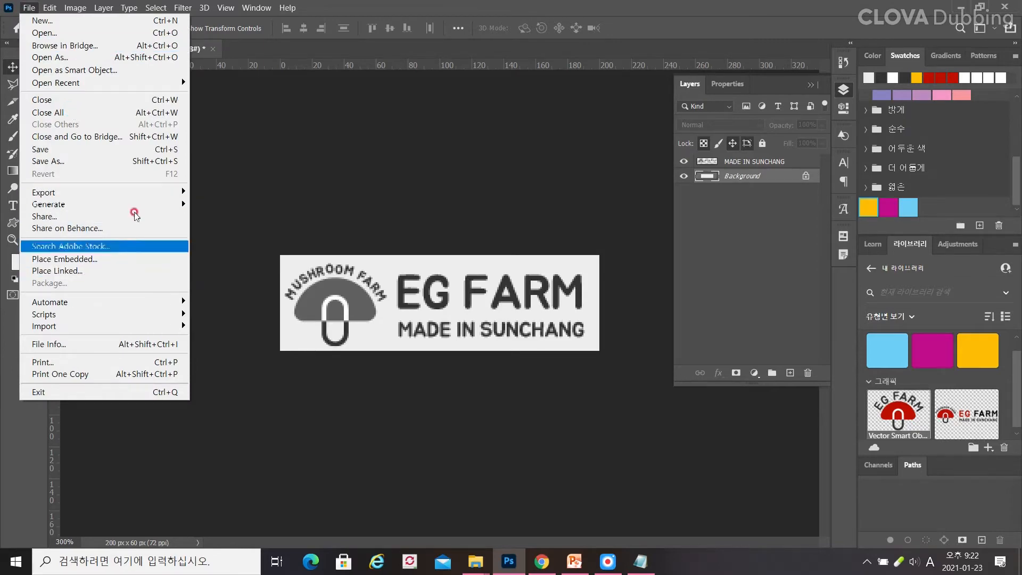
mouse_move(136, 193)
click(236, 240)
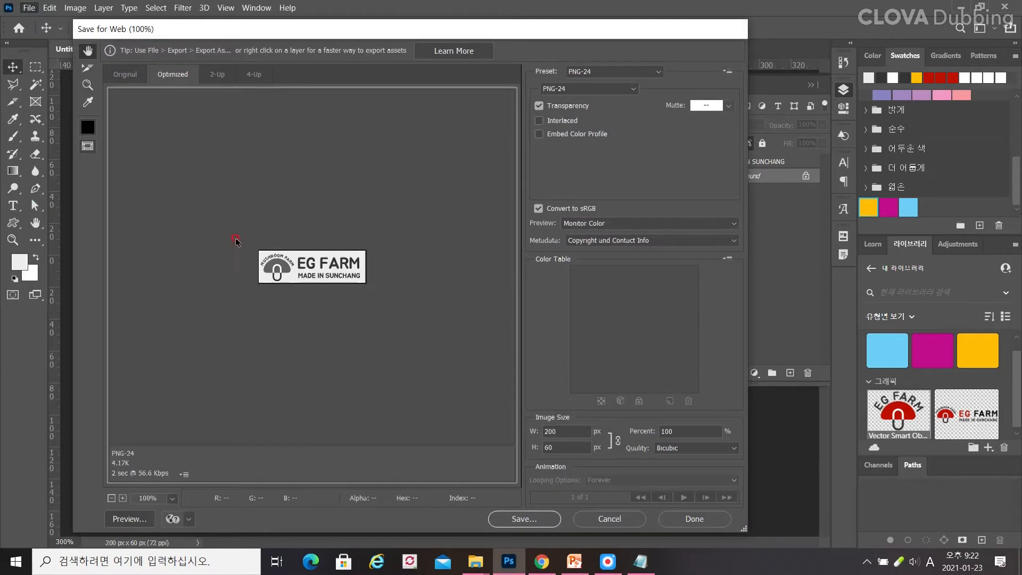
click(527, 522)
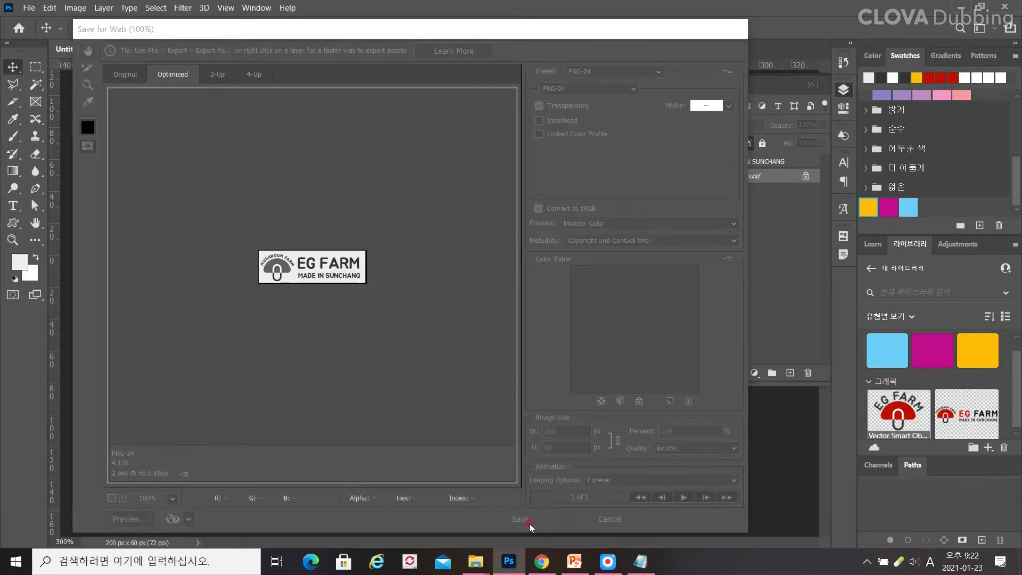
click(203, 131)
click(235, 372)
drag(242, 372, 226, 372)
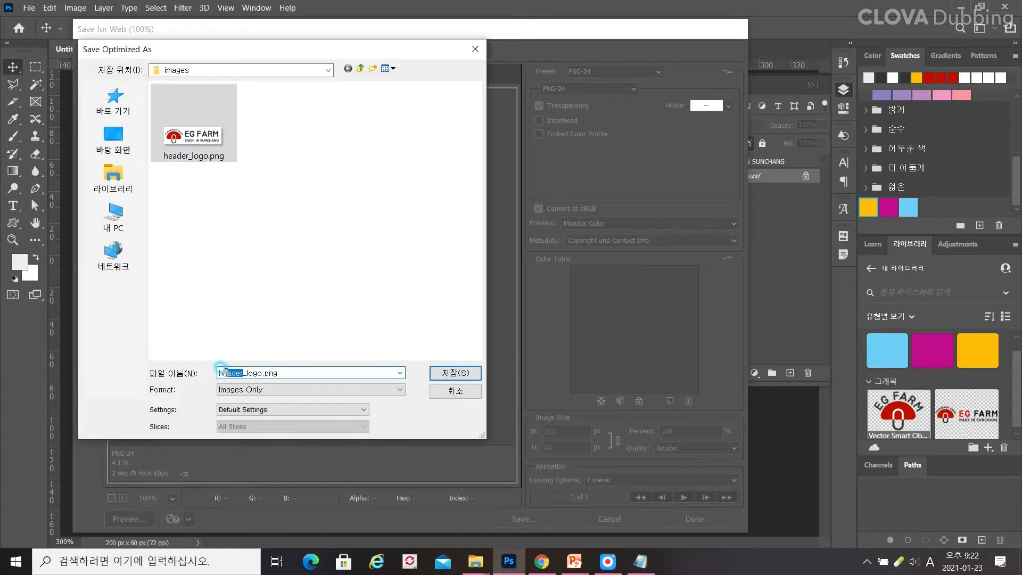
text(oter)
click(450, 375)
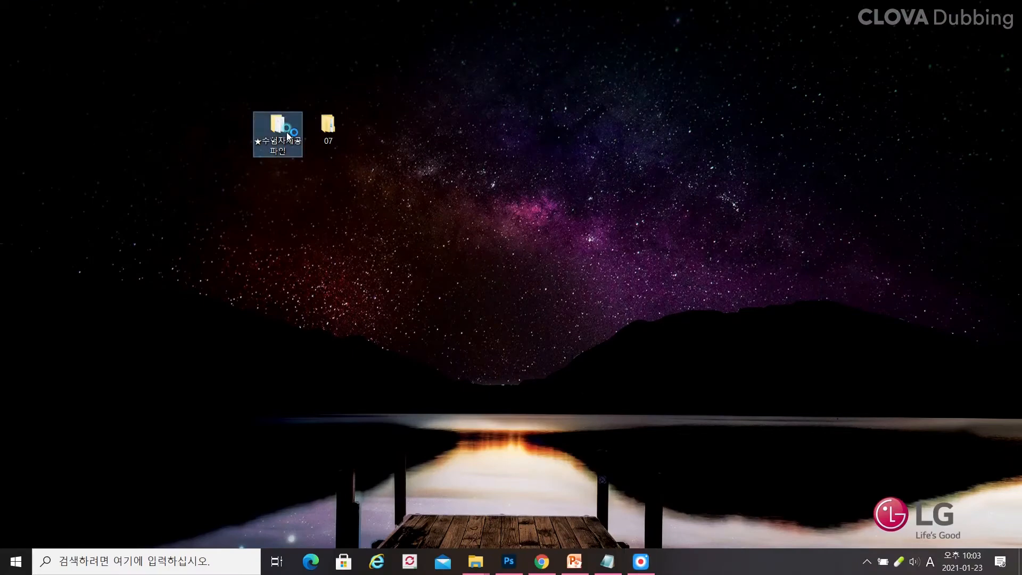
- Open 제공텍스트.txt from the ★수험자제공파일 folder on the desktop
double_click(285, 128)
click(188, 278)
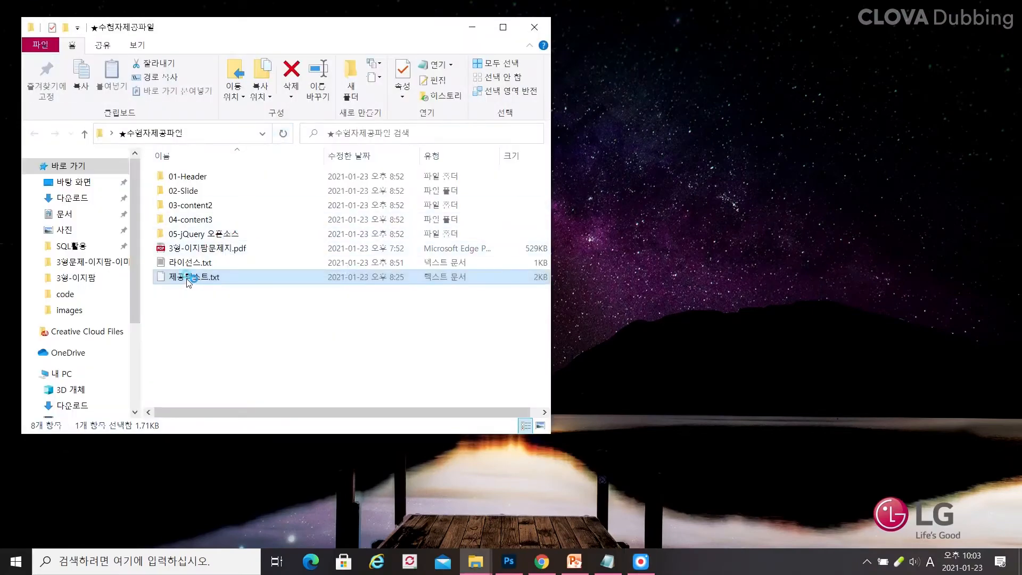
double_click(188, 278)
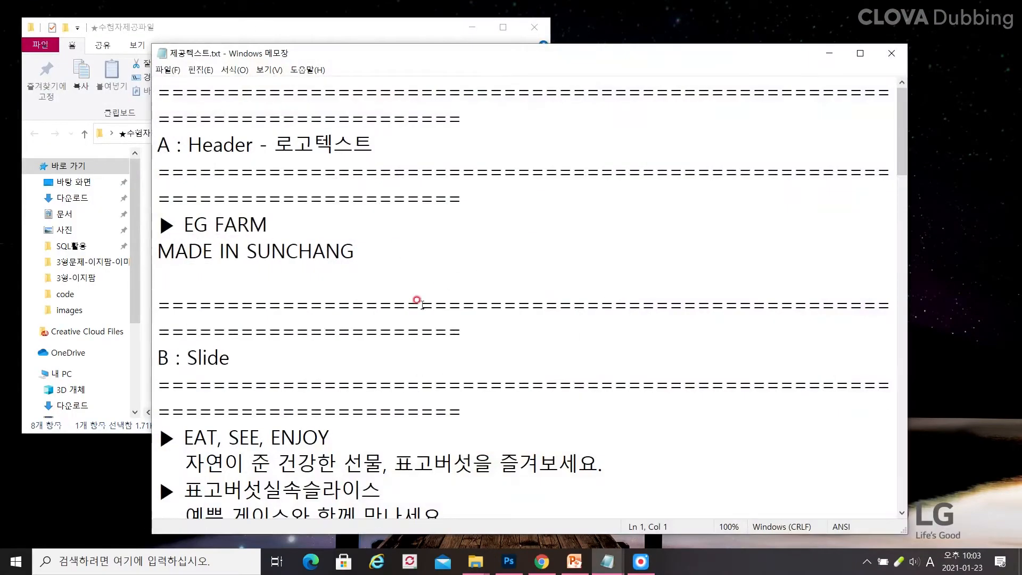
- Switch to Photoshop and open the new document settings for an 800 x 350 px canvas at 72 pixels/inch
click(516, 568)
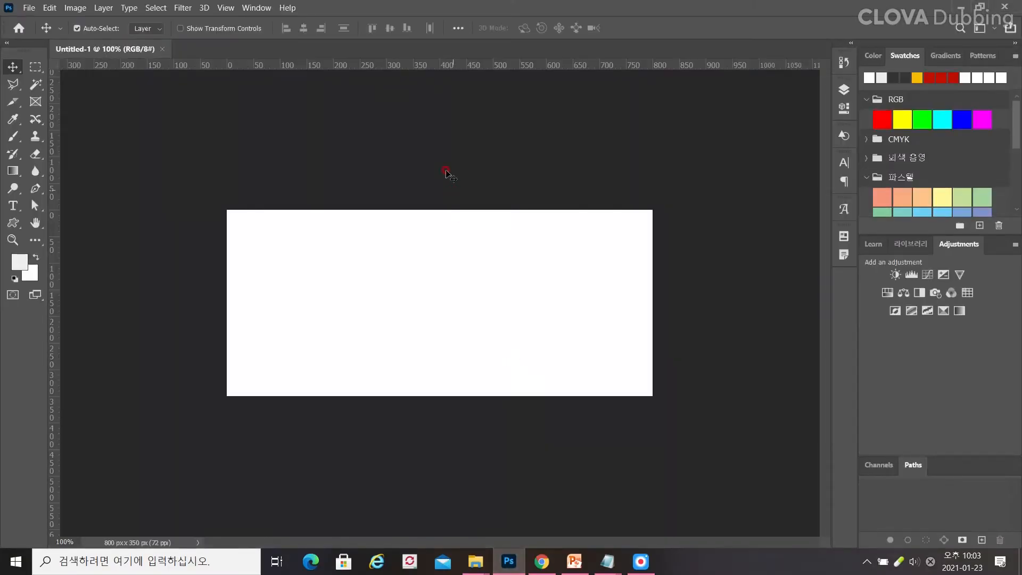
click(28, 8)
click(38, 20)
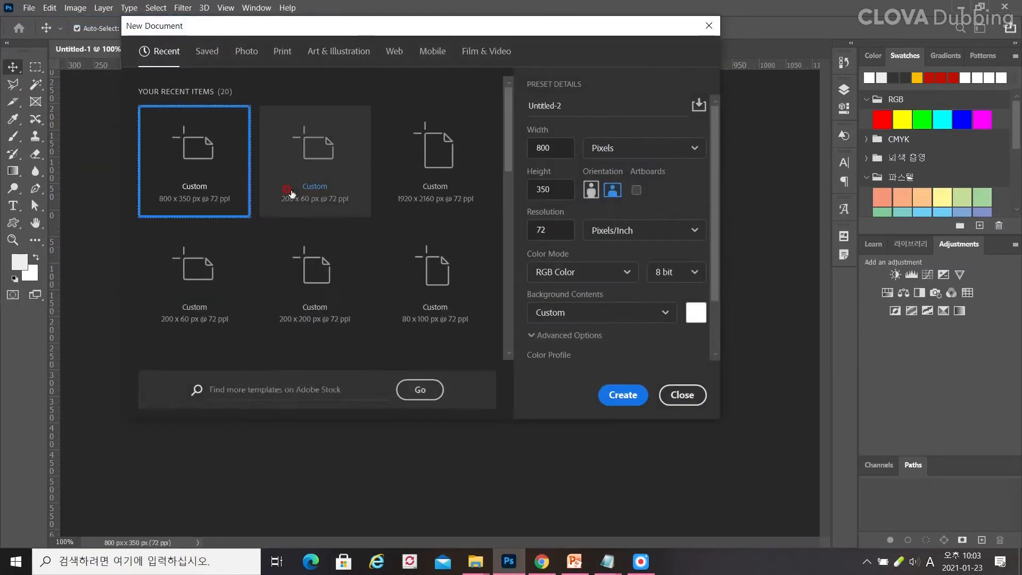
click(562, 149)
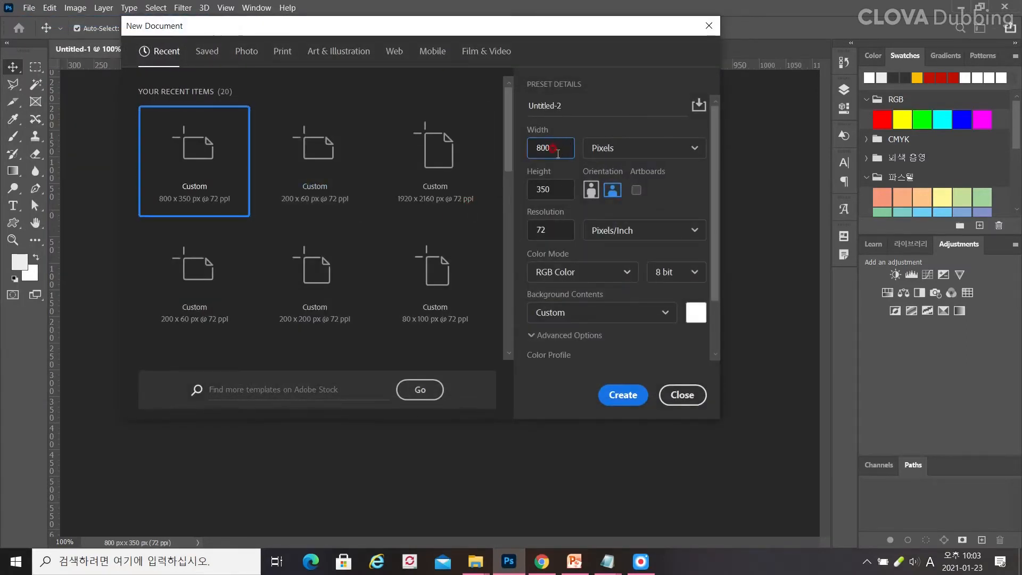
key(ctrl+2)
mouse_move(550, 156)
mouse_down()
mouse_move(554, 122)
mouse_move(548, 160)
mouse_up()
mouse_move(557, 197)
mouse_down()
mouse_move(528, 169)
mouse_move(554, 175)
mouse_move(522, 236)
mouse_move(540, 217)
mouse_move(557, 251)
mouse_up()
mouse_move(613, 379)
mouse_down()
mouse_move(620, 395)
mouse_move(653, 333)
mouse_up()
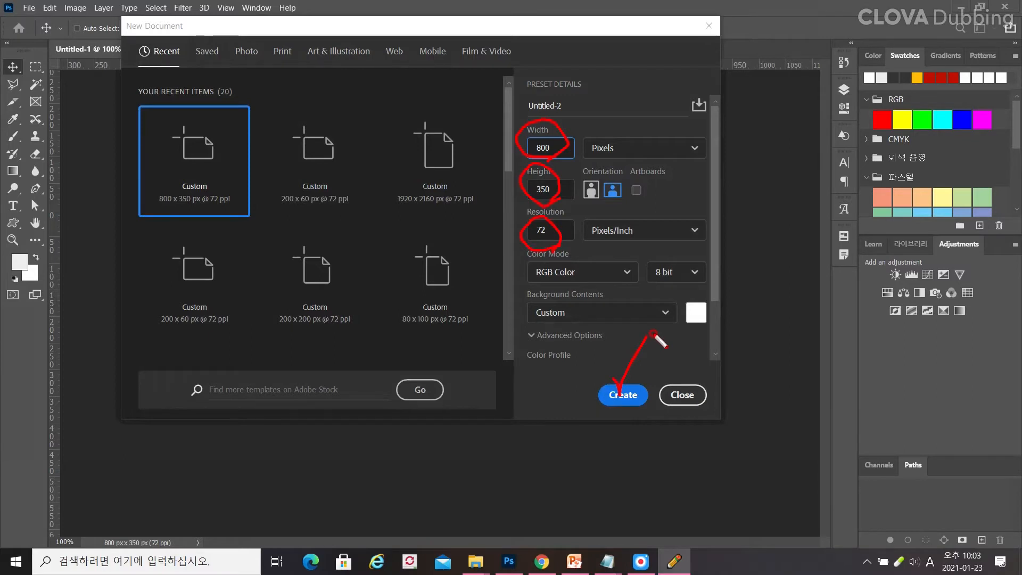
- Create the 800 x 350 px document at 72 pixels/inch and close the old Untitled-1 document
key(Escape)
click(620, 397)
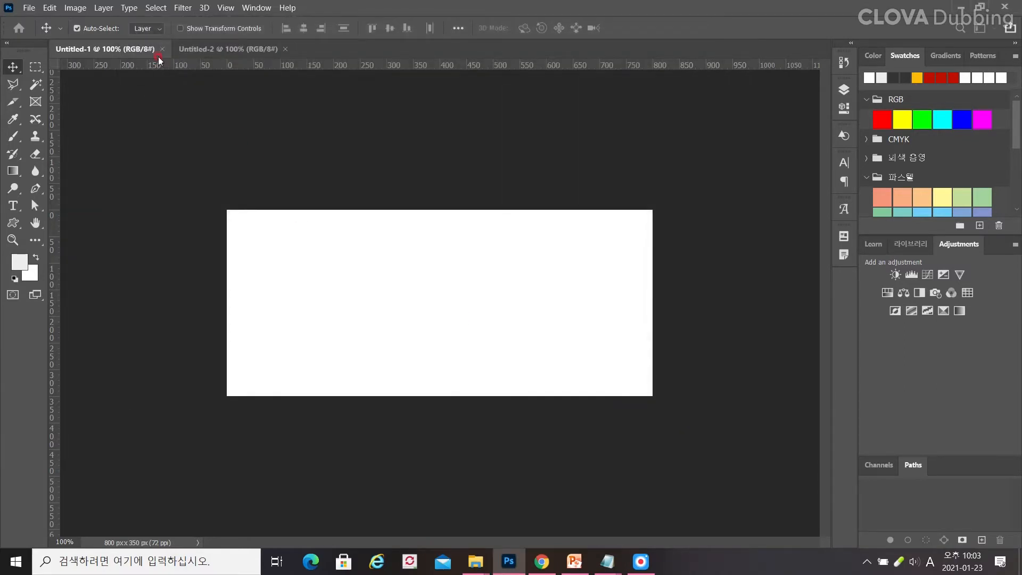
click(163, 49)
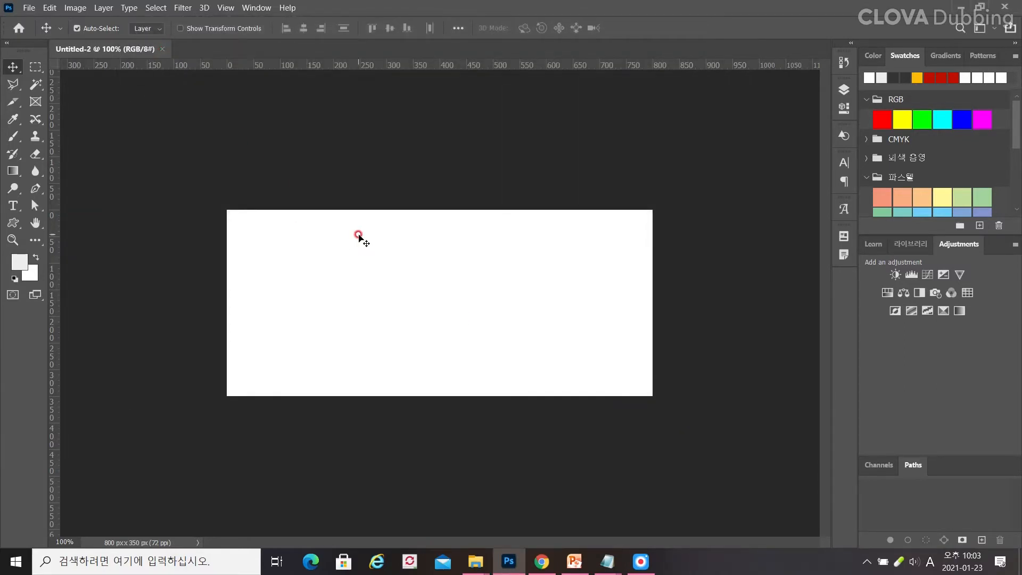
- Place main_image_01.jpg as an embedded image from the 02-Slide folder inside ★수험자제공파일 on the desktop
click(28, 8)
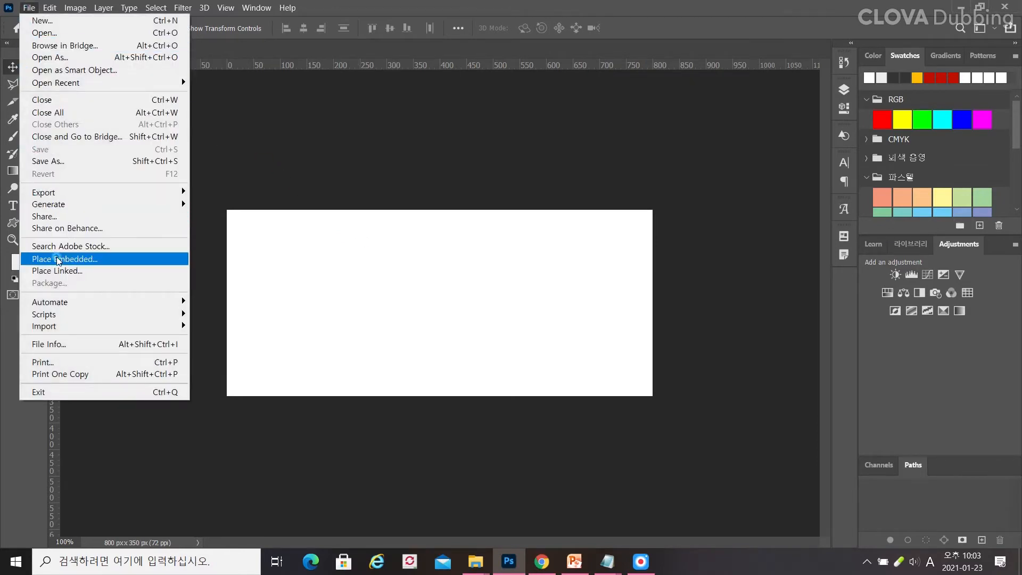
click(286, 283)
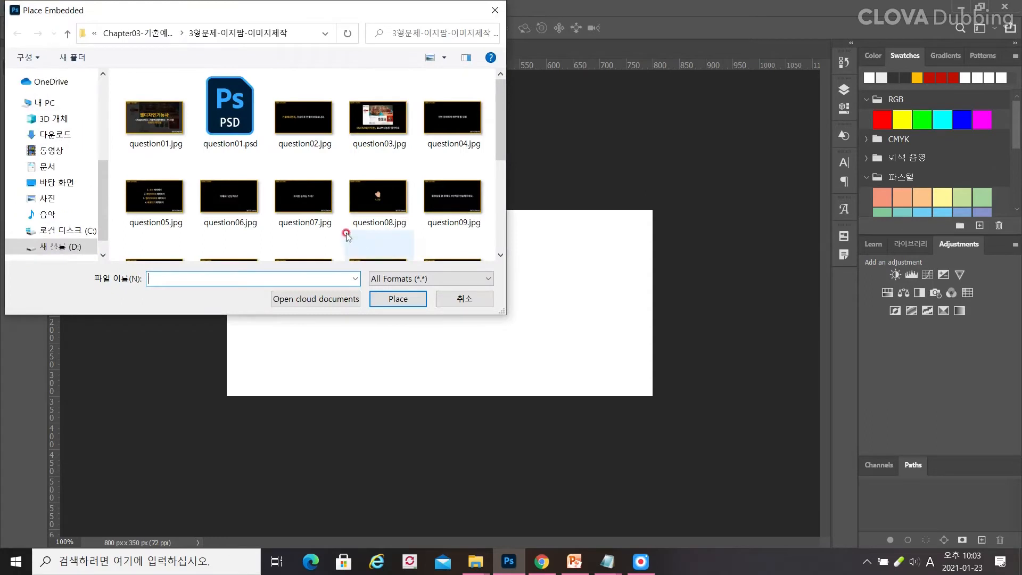
click(63, 185)
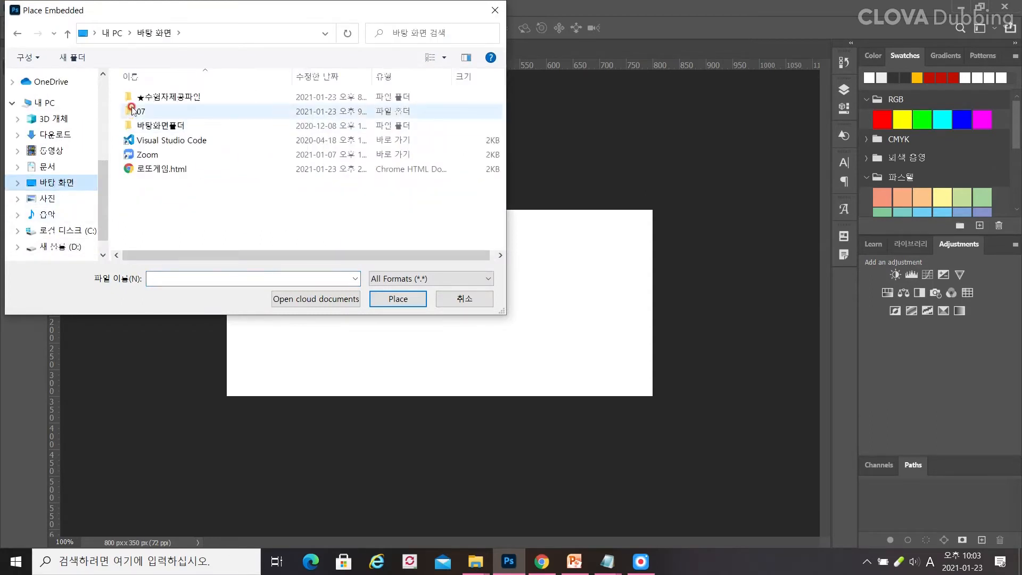
click(155, 98)
double_click(154, 98)
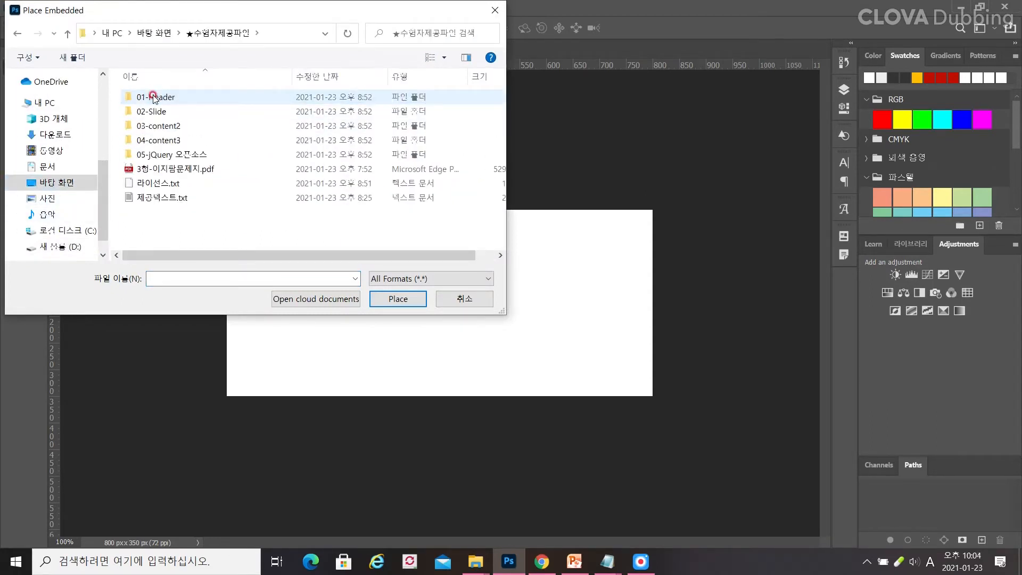
double_click(152, 112)
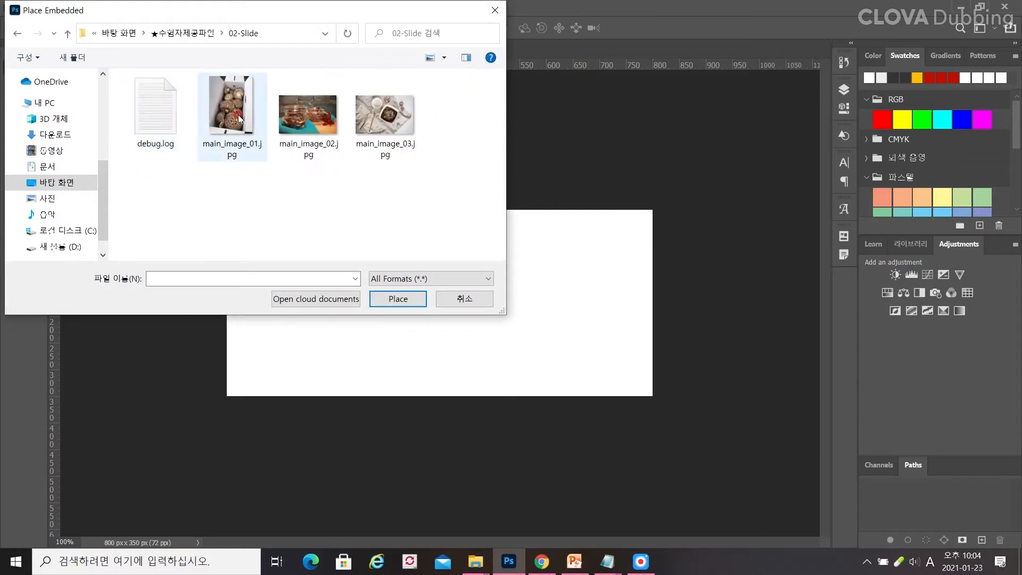
double_click(240, 121)
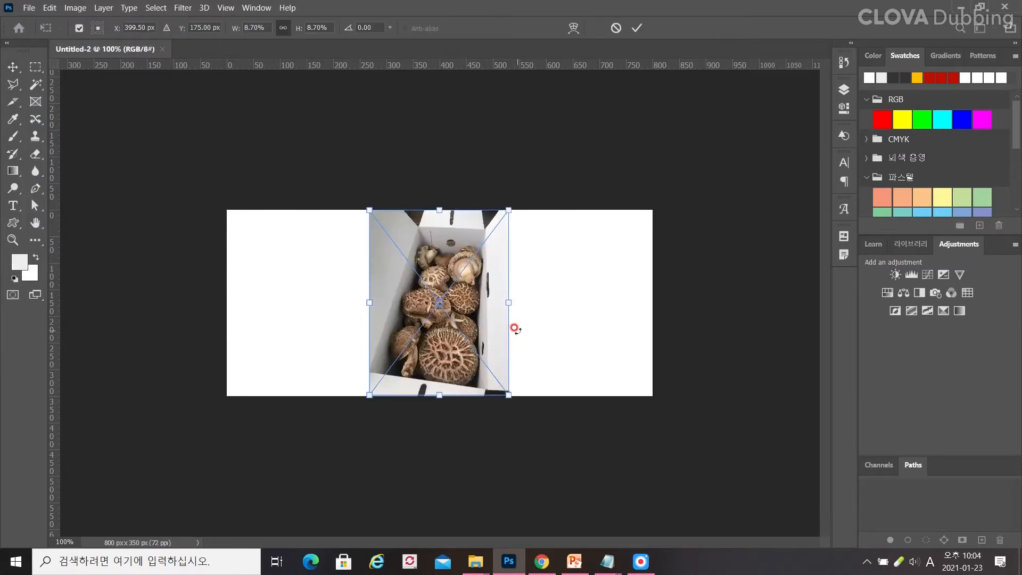
- Rotate the placed mushroom photo by -90° and enlarge it to cover the whole canvas
drag(526, 200, 311, 199)
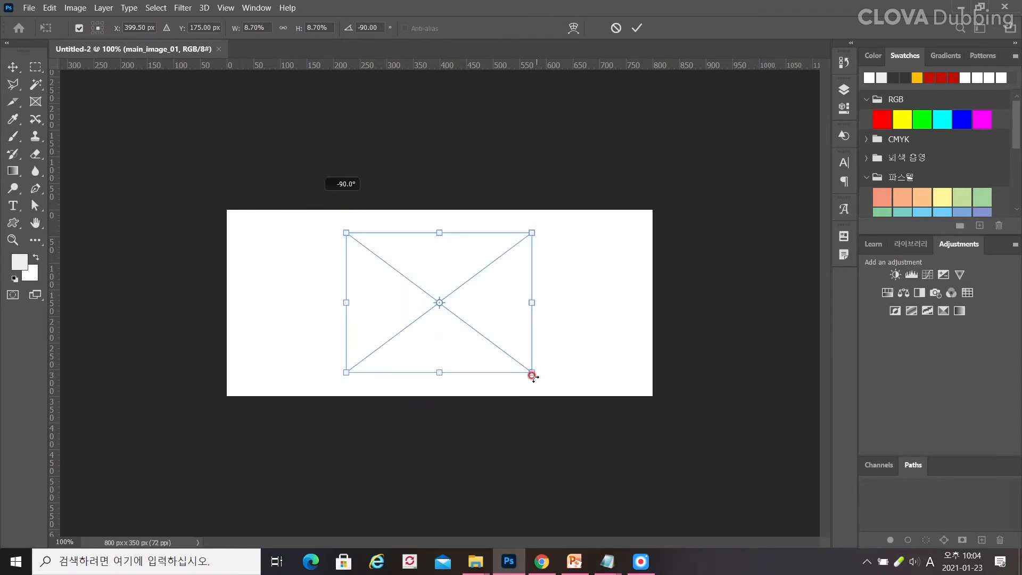
drag(532, 375, 651, 448)
key(Return)
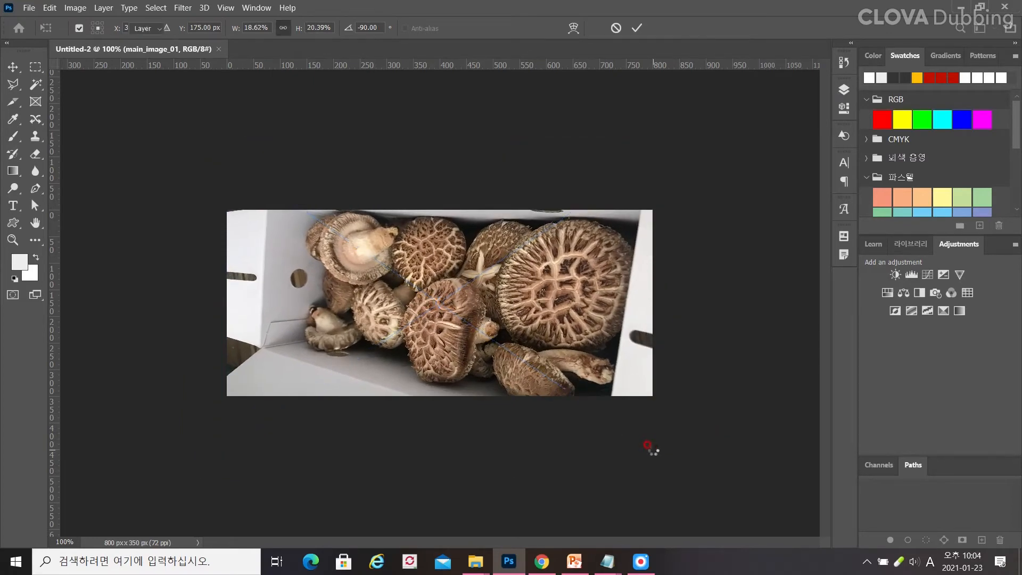
- Copy the two lines "EAT, SEE, ENJOY" and "자연이 준 건강한 선물, 표고버섯을 즐겨보세요." from the Slide section of 제공텍스트.txt
mouse_move(608, 561)
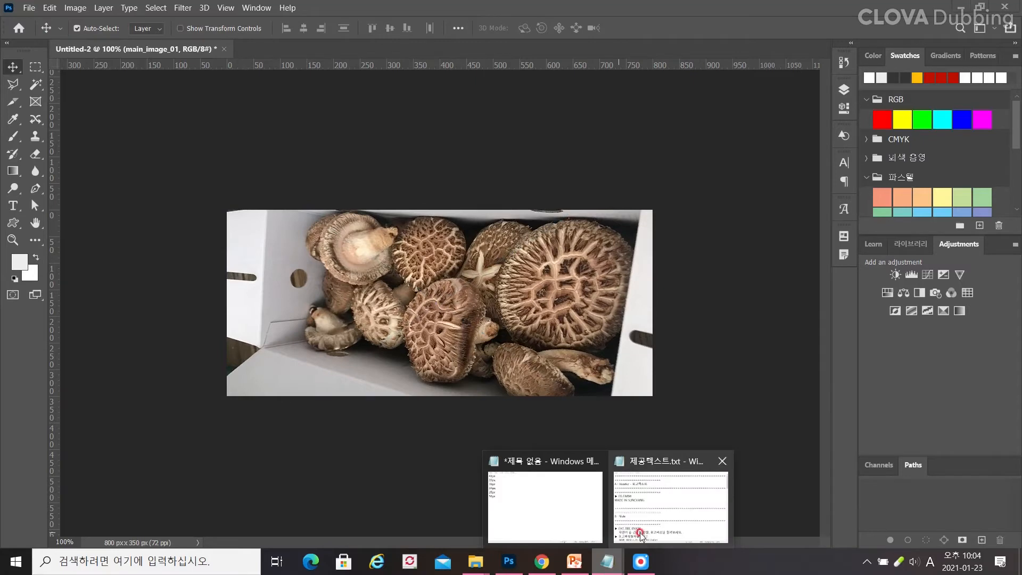
click(665, 506)
scroll(280, 327, down, 2)
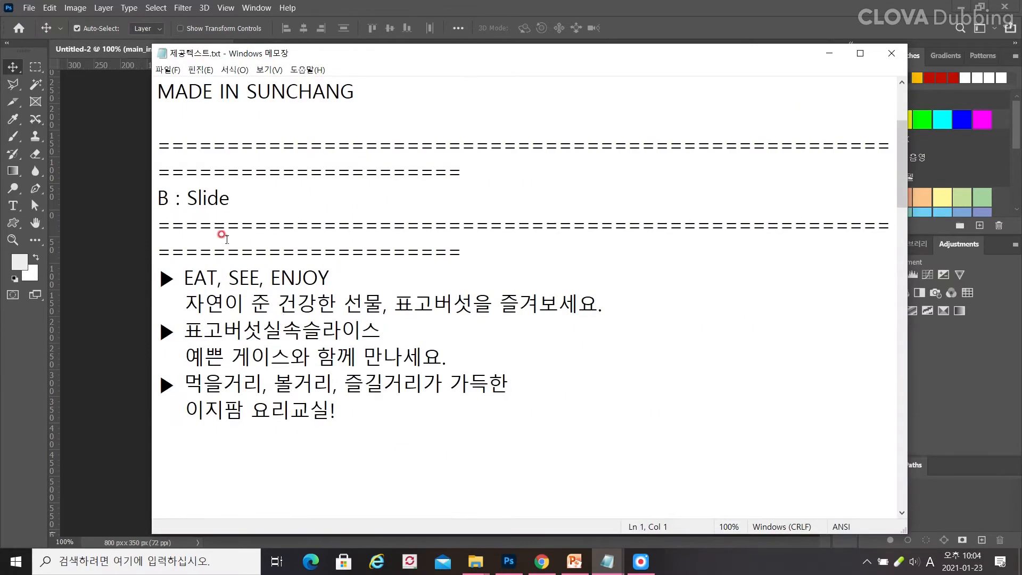
drag(184, 276, 619, 298)
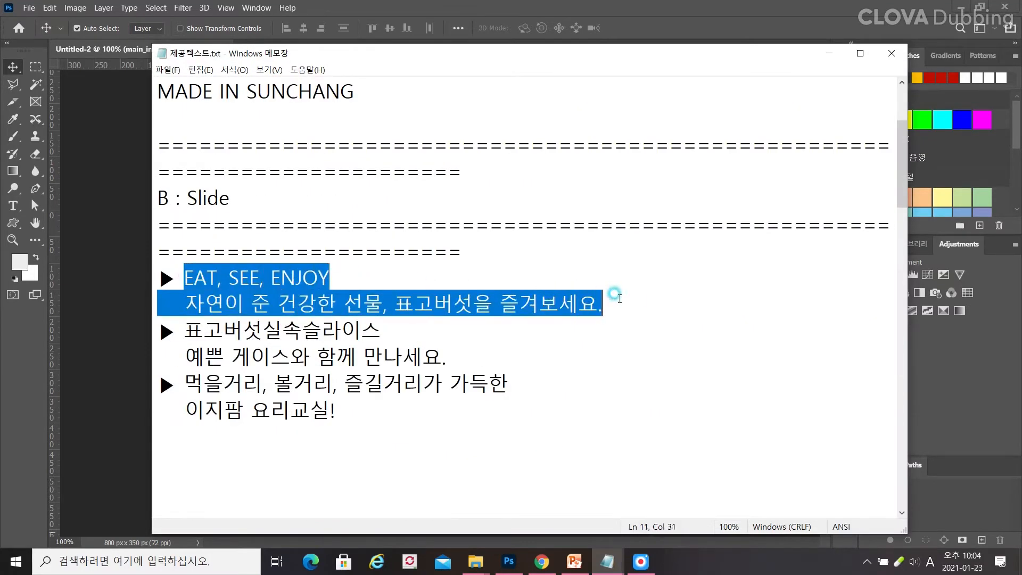
right_click(294, 294)
click(319, 330)
- Paste the copied lines as a text layer in the Photoshop slide and position it across the lower part of the photo
click(13, 206)
click(109, 285)
click(260, 318)
click(267, 326)
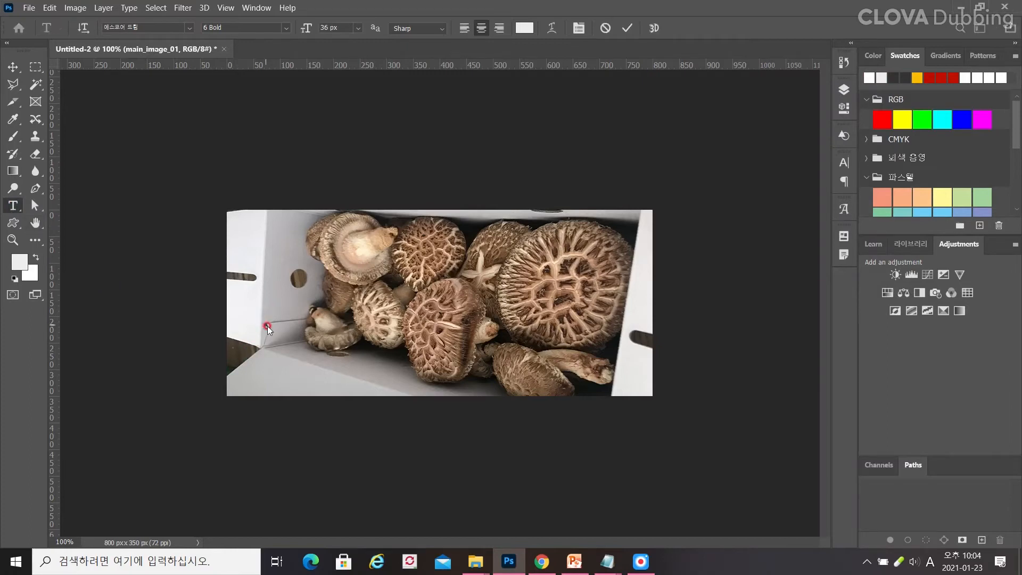
key(ctrl+v)
click(17, 70)
drag(294, 337, 470, 347)
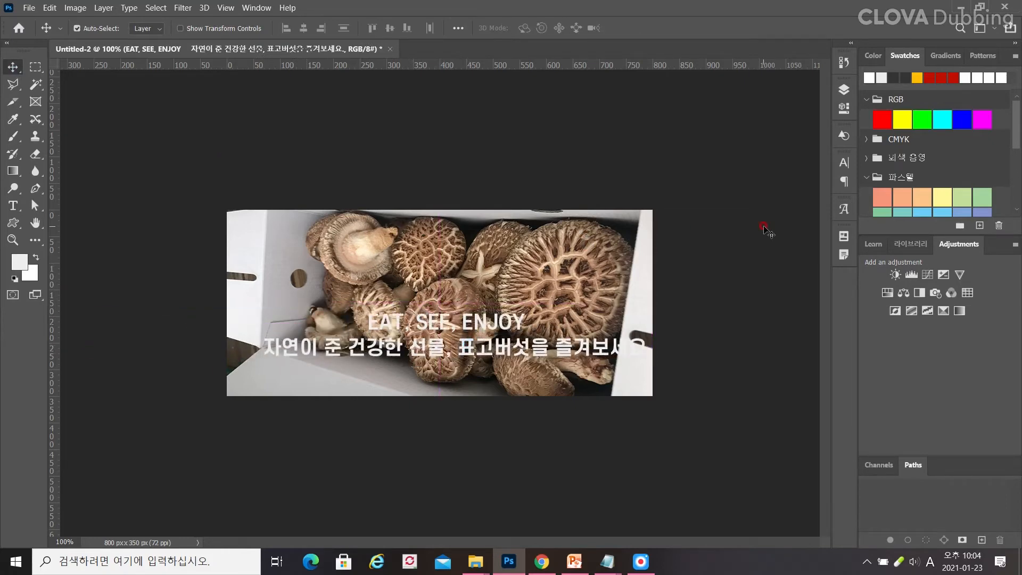
- Left-align the slide text and remove the leading spaces before its Korean second line, keeping the line break
click(844, 162)
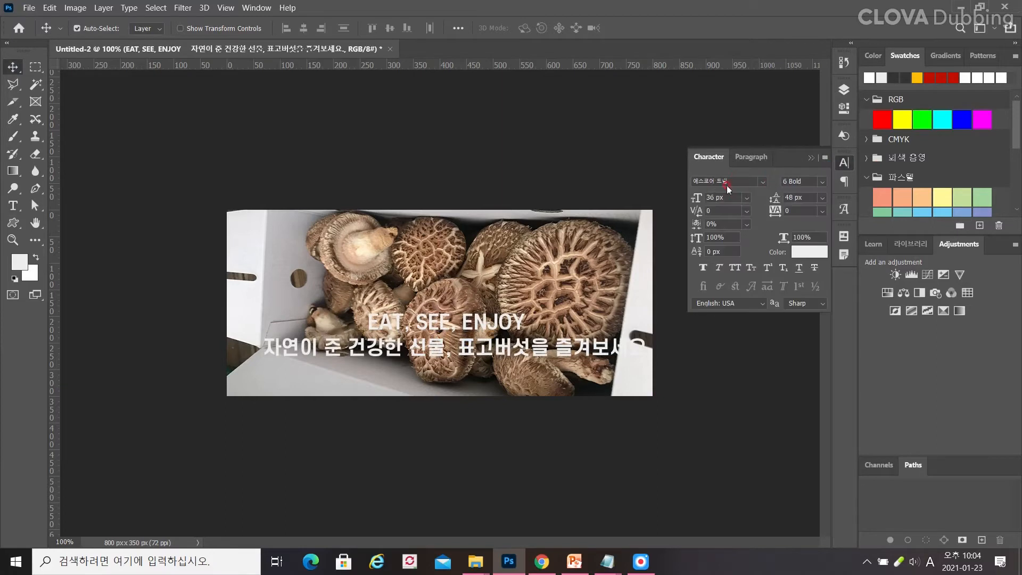
click(747, 159)
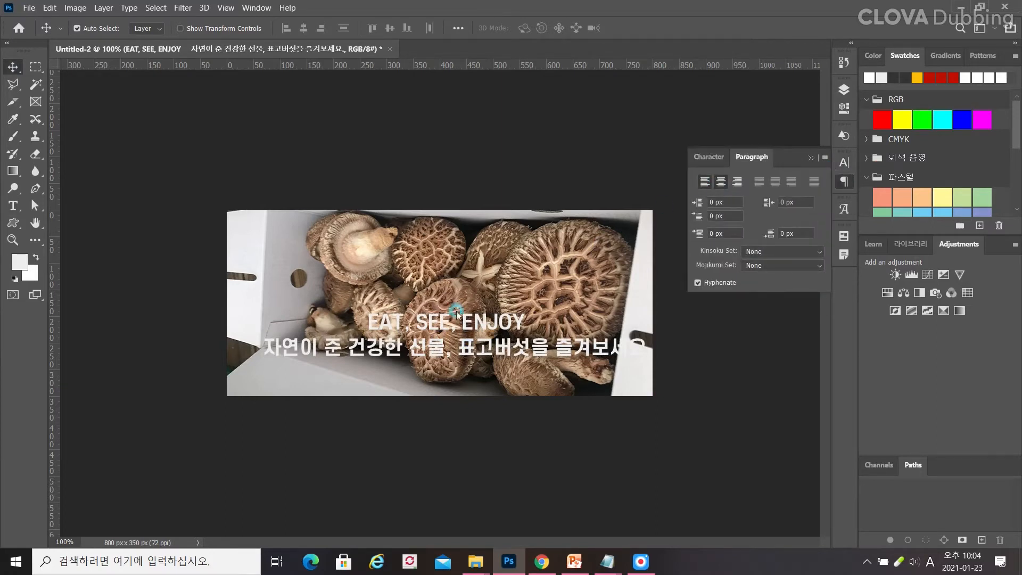
click(20, 209)
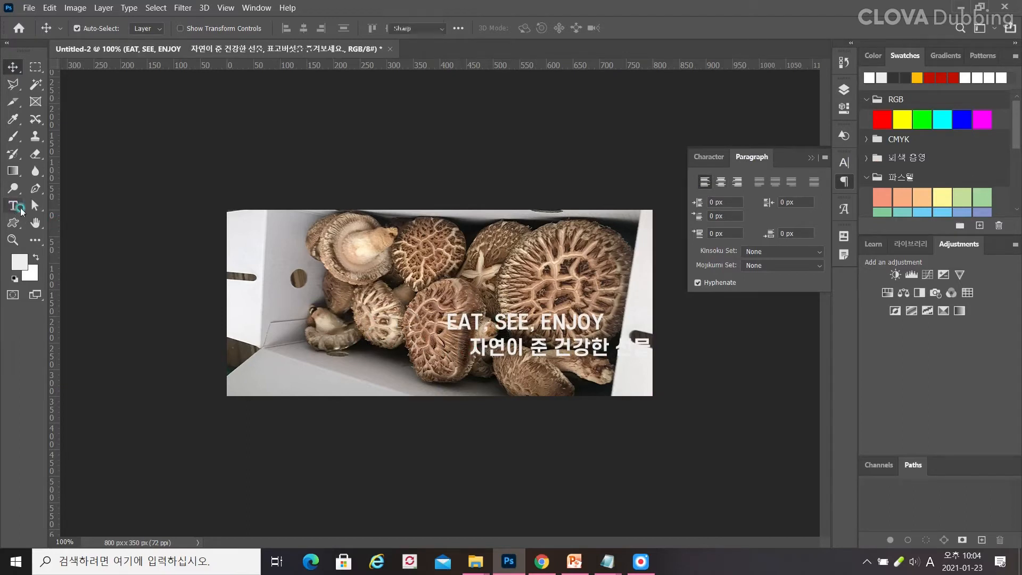
click(471, 347)
key(Delete)
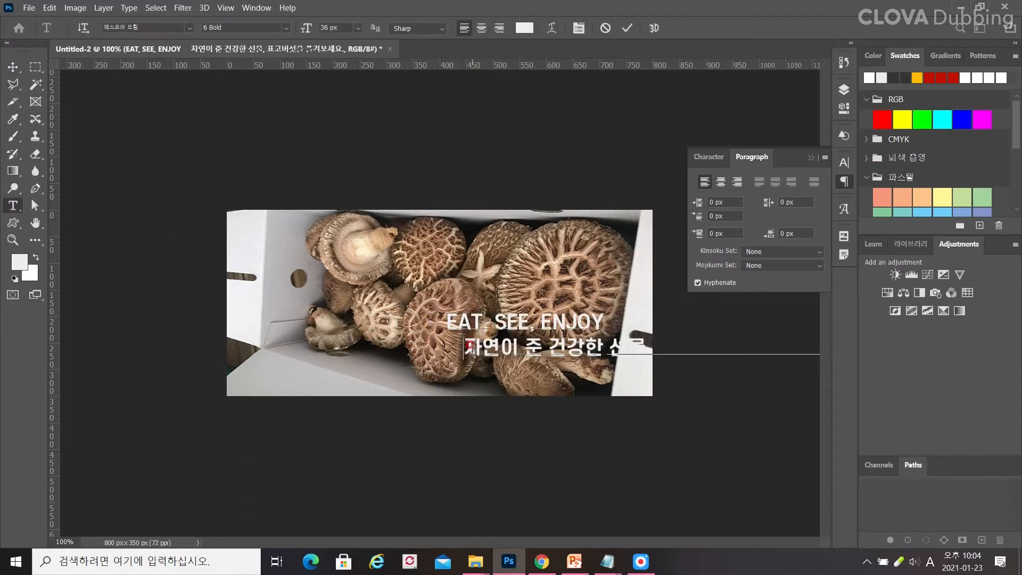
key(Delete)
key(Delete)
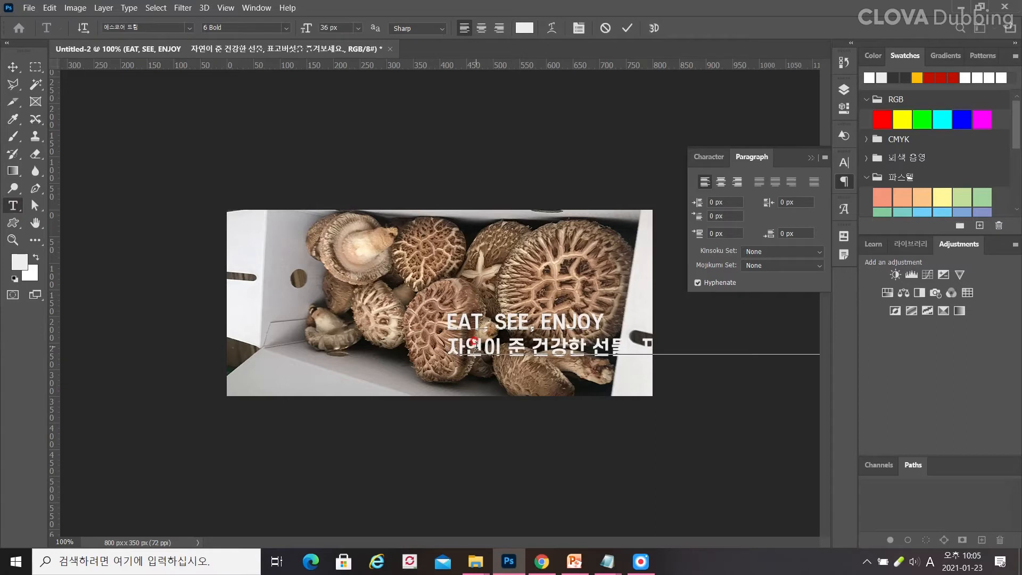
key(BackSpace)
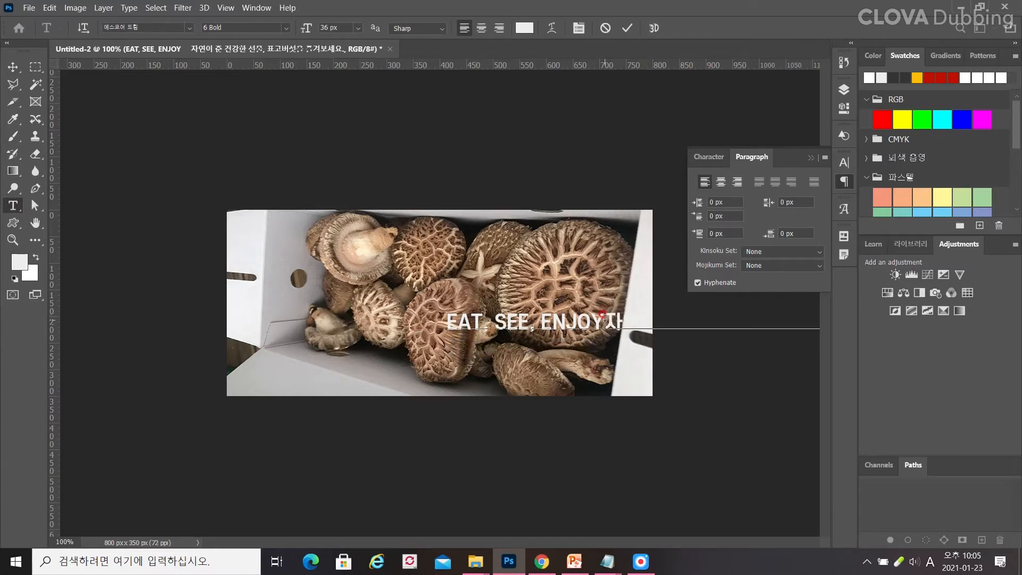
key(Return)
- Set the font size of the "EAT, SEE, ENJOY" line to 42 px
drag(603, 318, 443, 318)
click(708, 157)
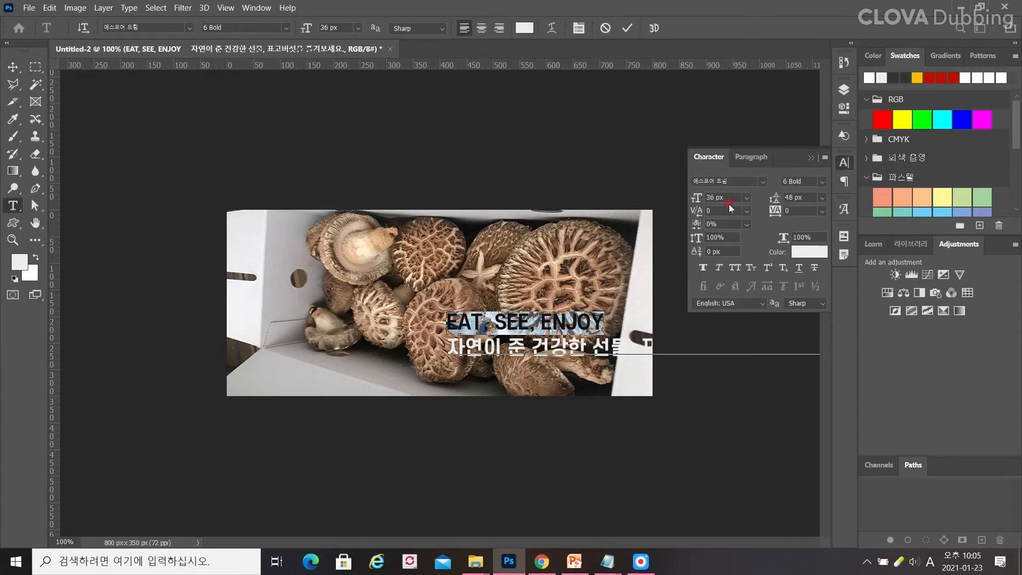
click(746, 198)
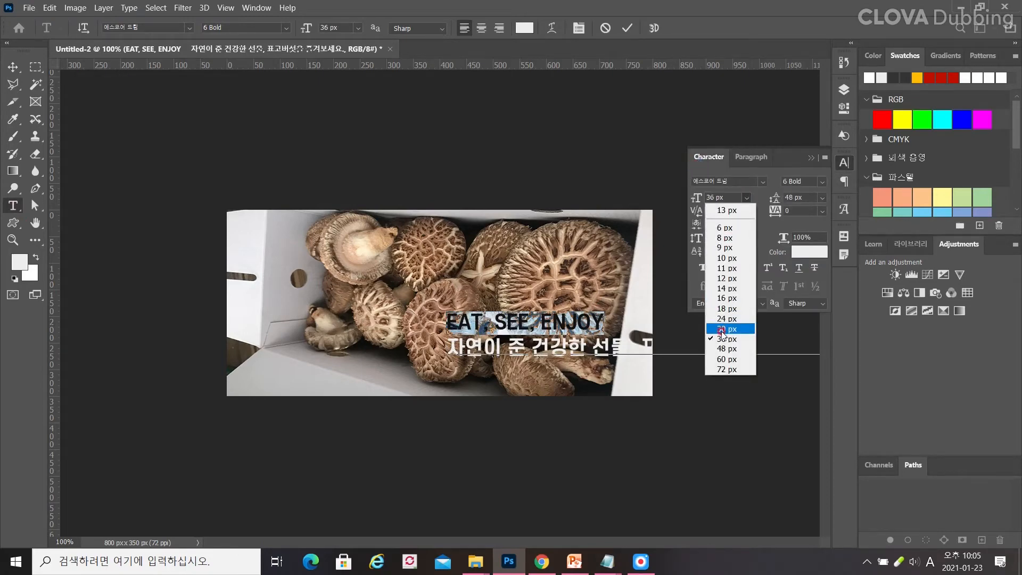
click(716, 211)
text(42)
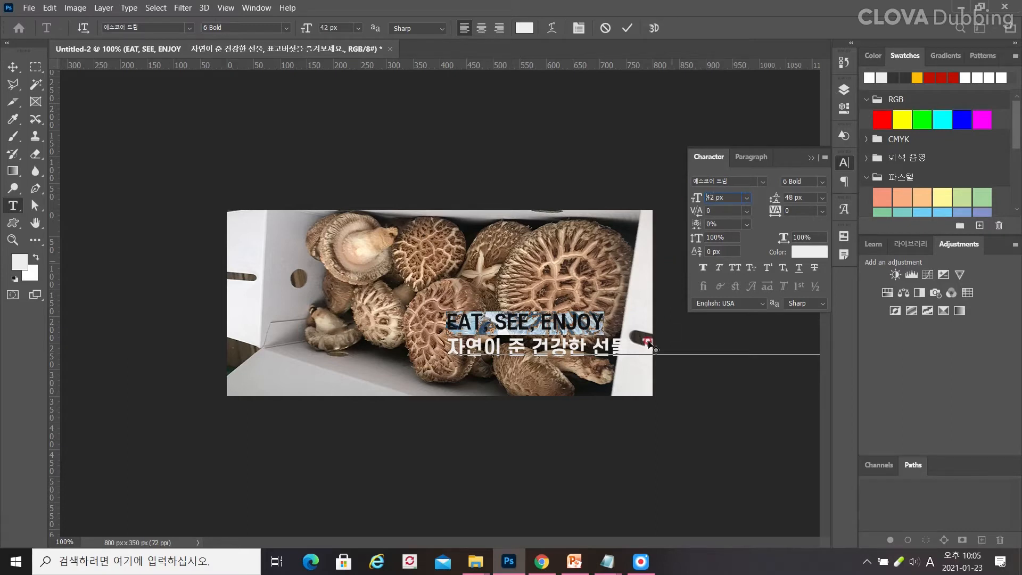
- Set the Korean second line to 20 px and move the text block to the lower-left area of the photo
click(447, 347)
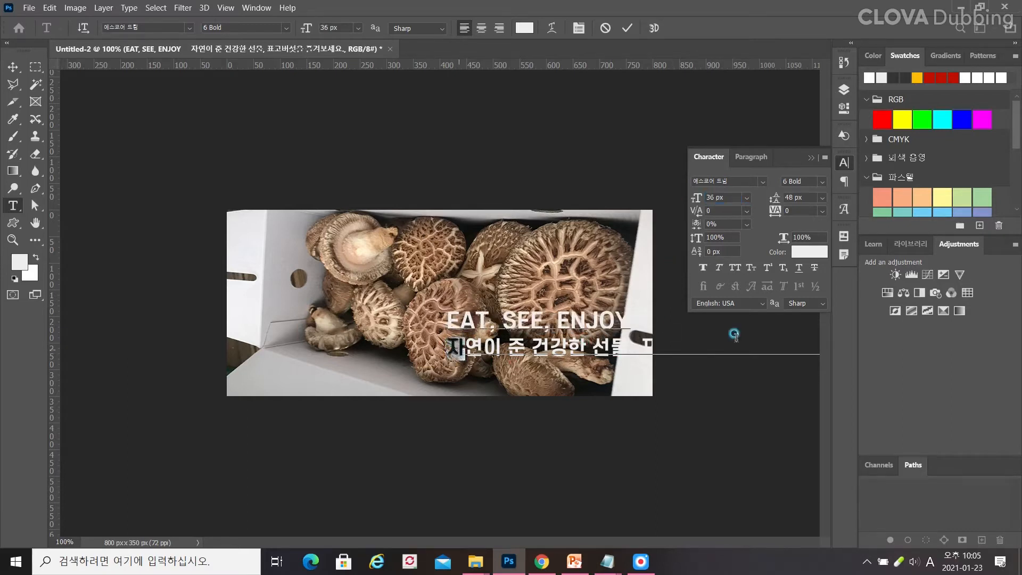
triple_click(584, 343)
click(747, 204)
click(723, 192)
drag(724, 195, 645, 189)
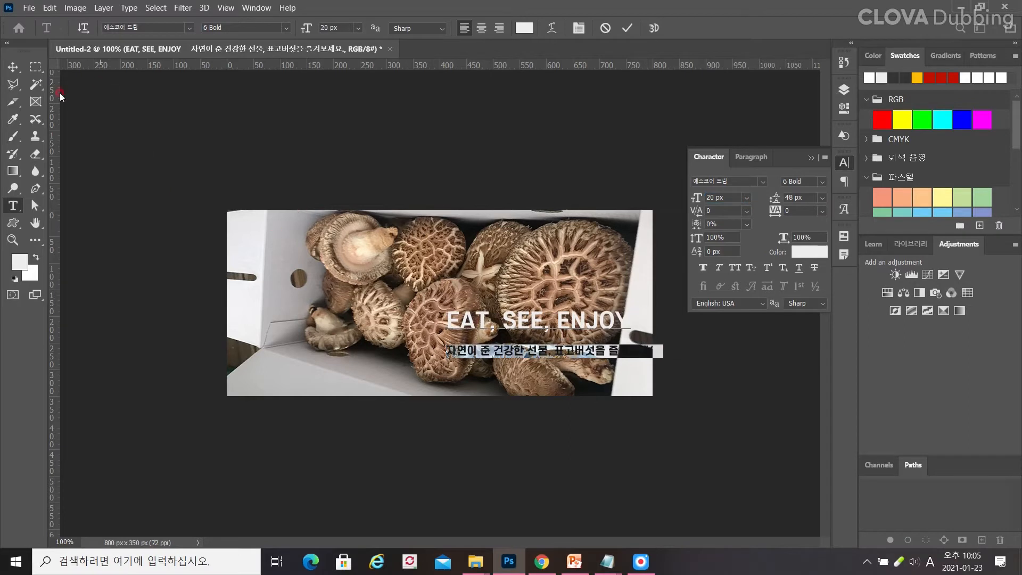
click(13, 67)
mouse_move(342, 328)
mouse_down()
mouse_move(320, 357)
mouse_move(327, 373)
mouse_move(346, 343)
mouse_up()
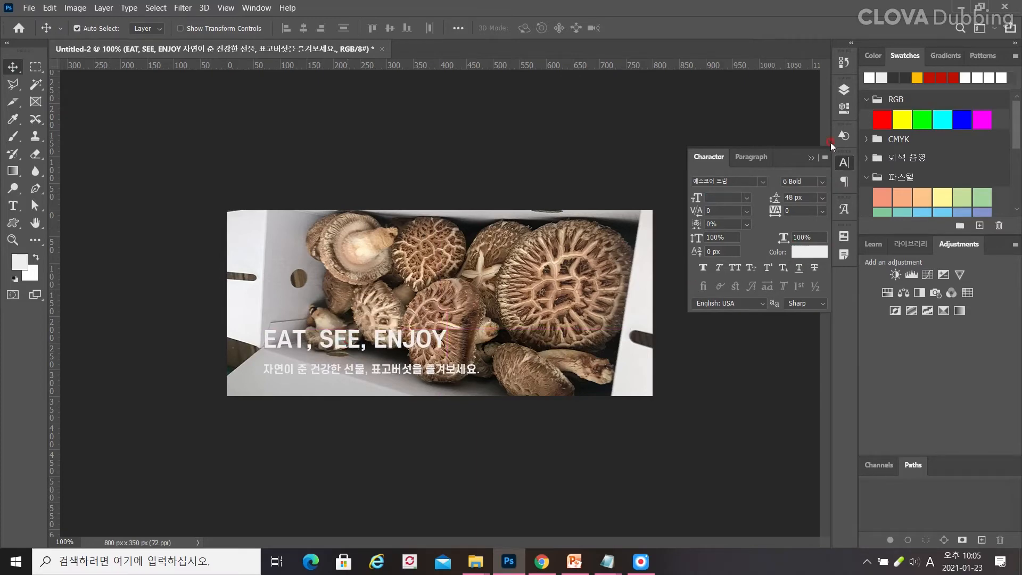
- Add a Drop Shadow layer style to the text layer with the angle set to 120°
click(844, 89)
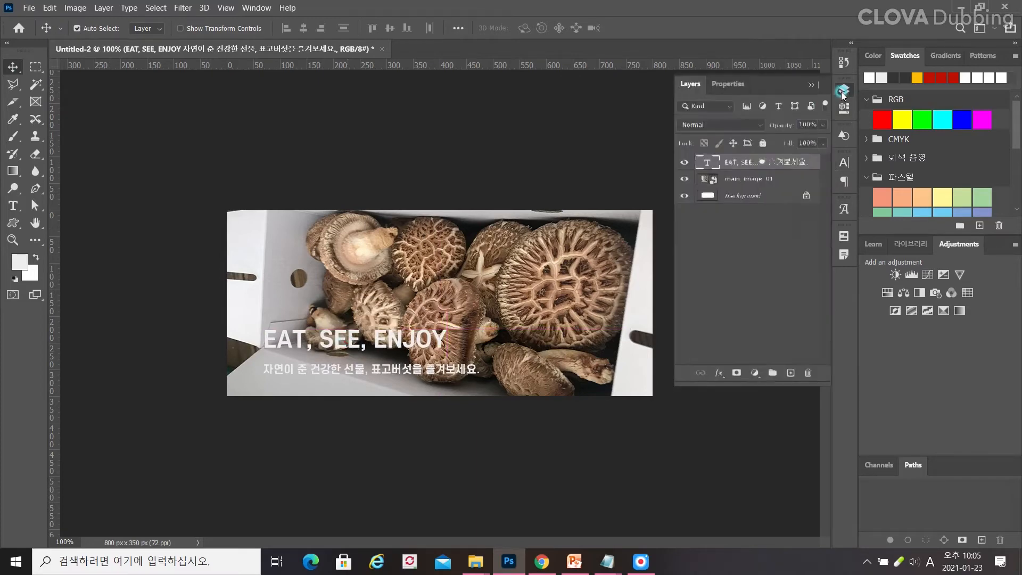
click(720, 372)
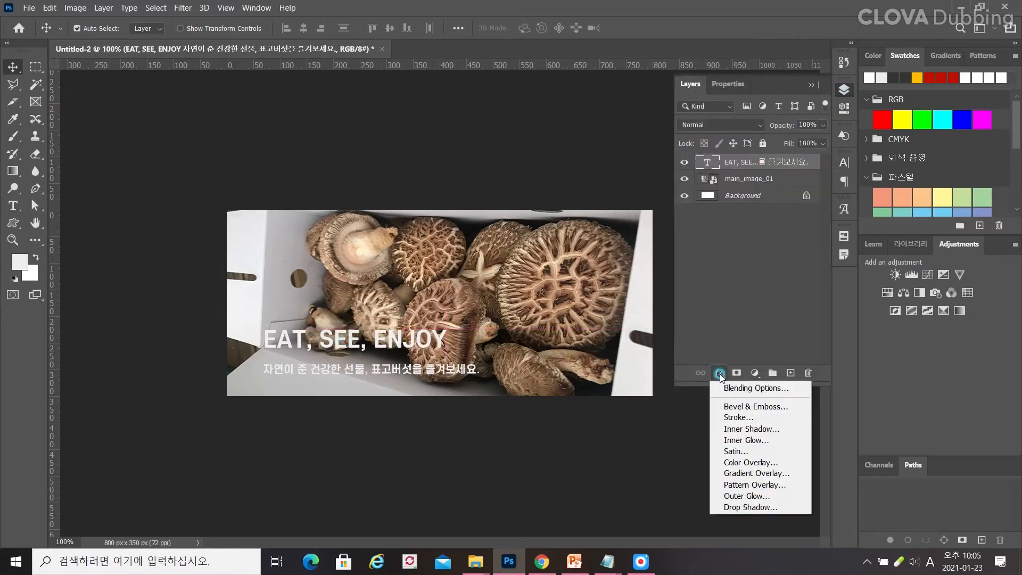
click(745, 509)
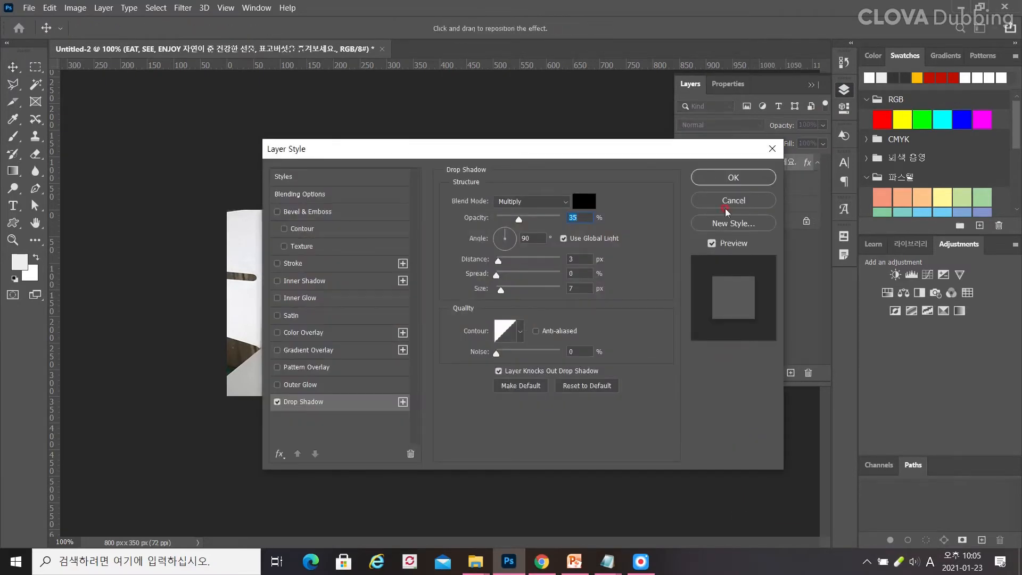
key(Tab)
text(120)
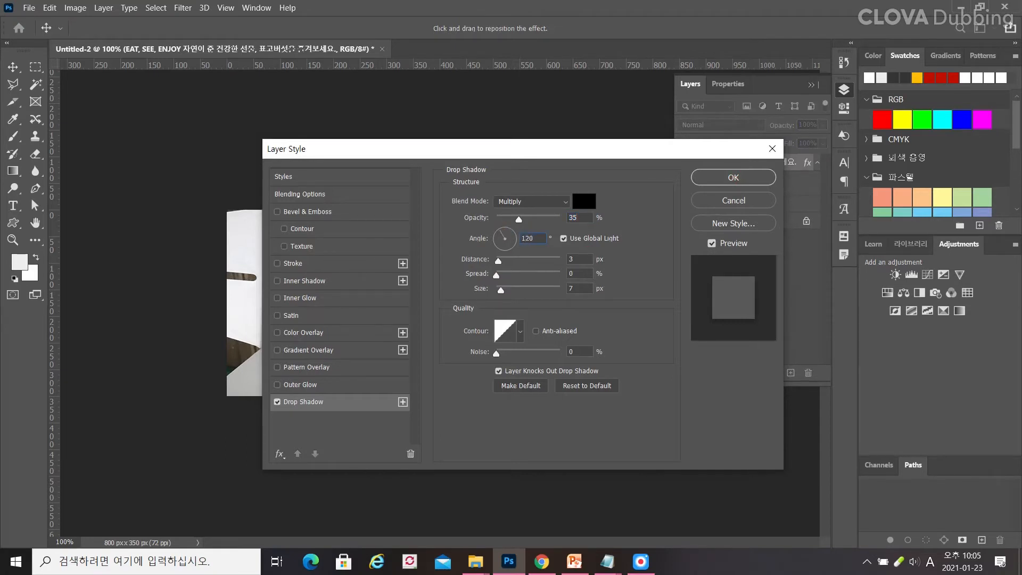
click(725, 175)
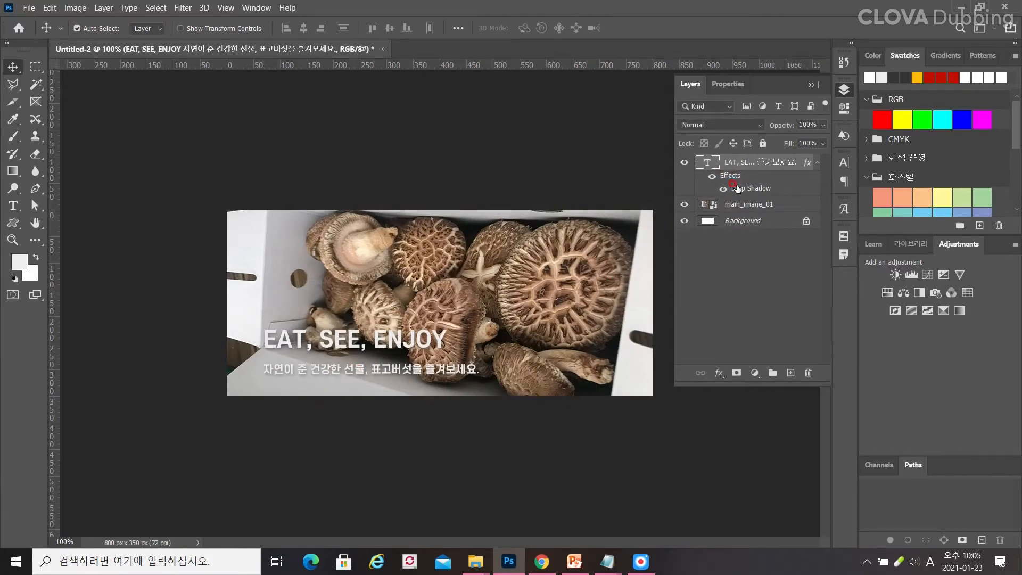
- Set the opacity of the text layer's Drop Shadow to 75%
double_click(737, 189)
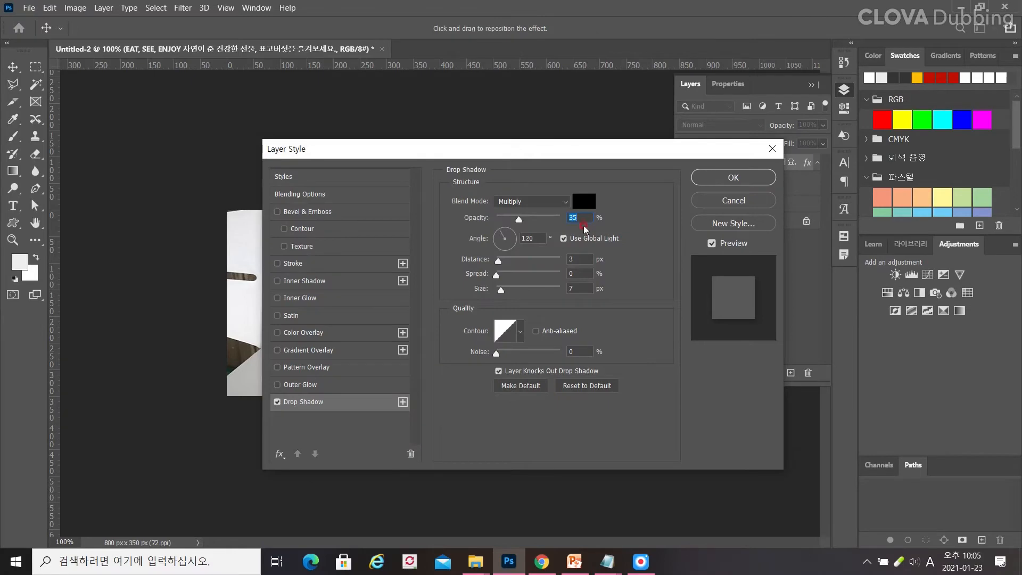
text(75)
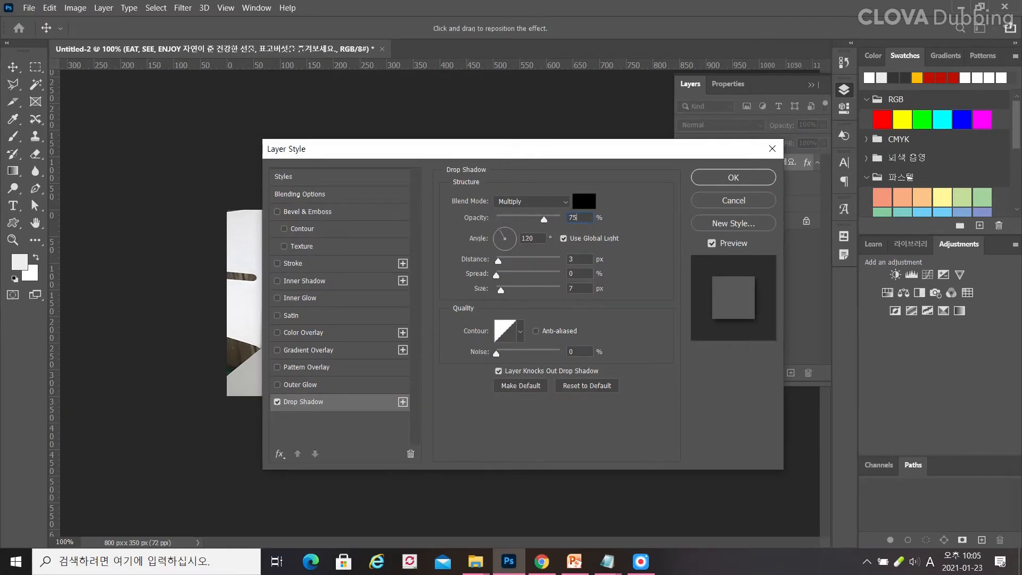
drag(583, 148, 799, 182)
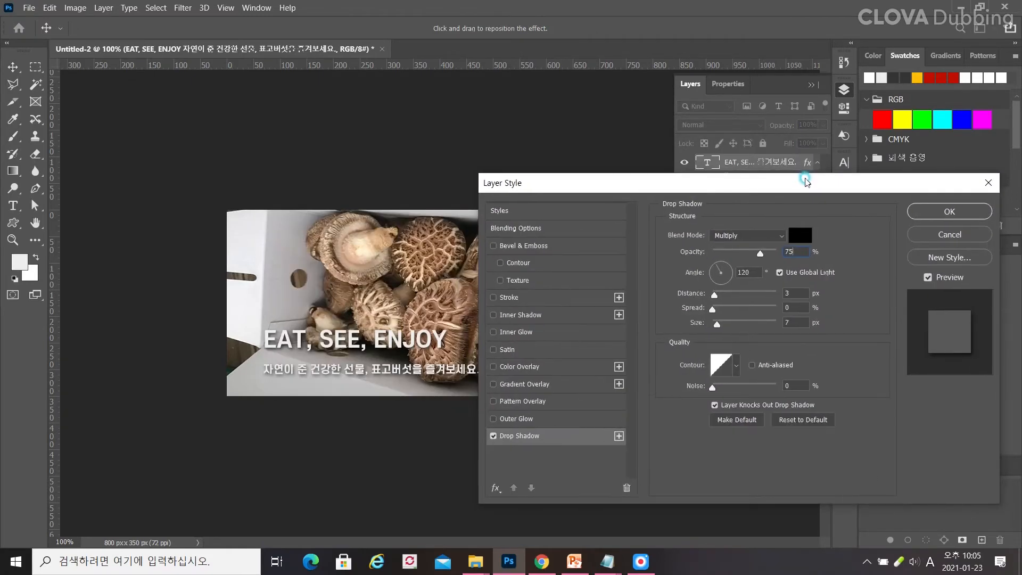
click(931, 215)
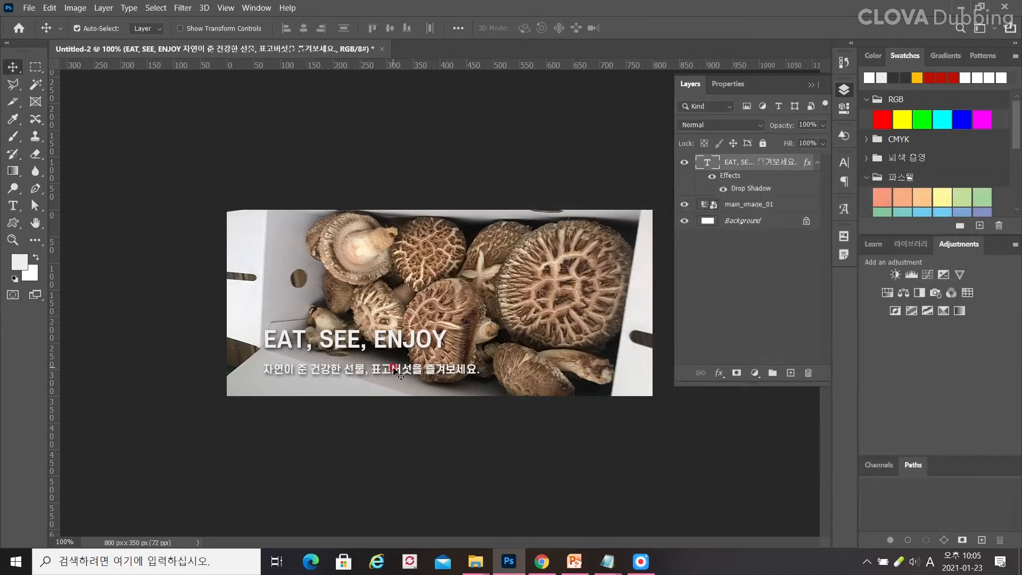
- Save the finished slide for the web as a PNG-24 named main01 in the images folder
click(29, 8)
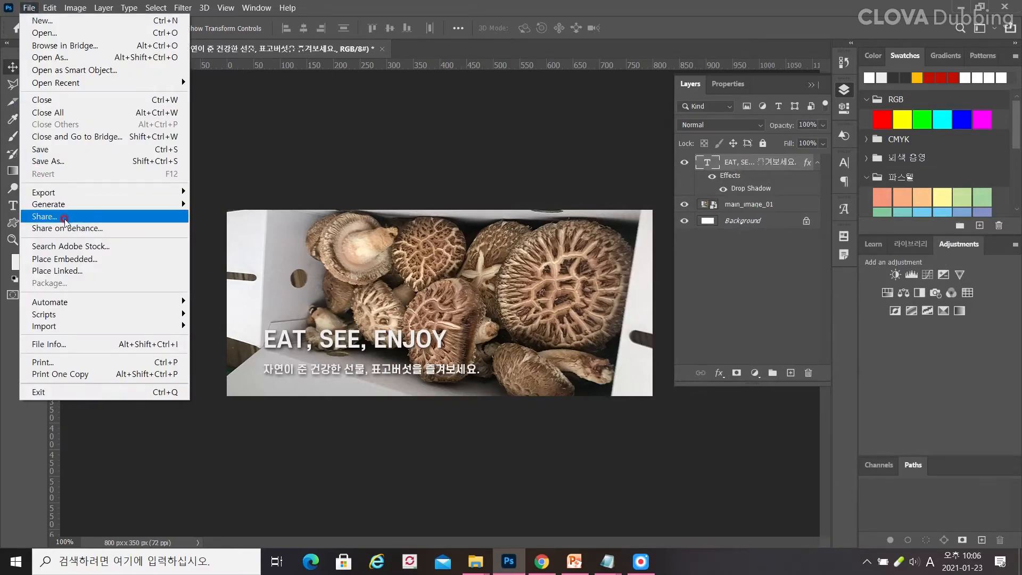
mouse_move(96, 199)
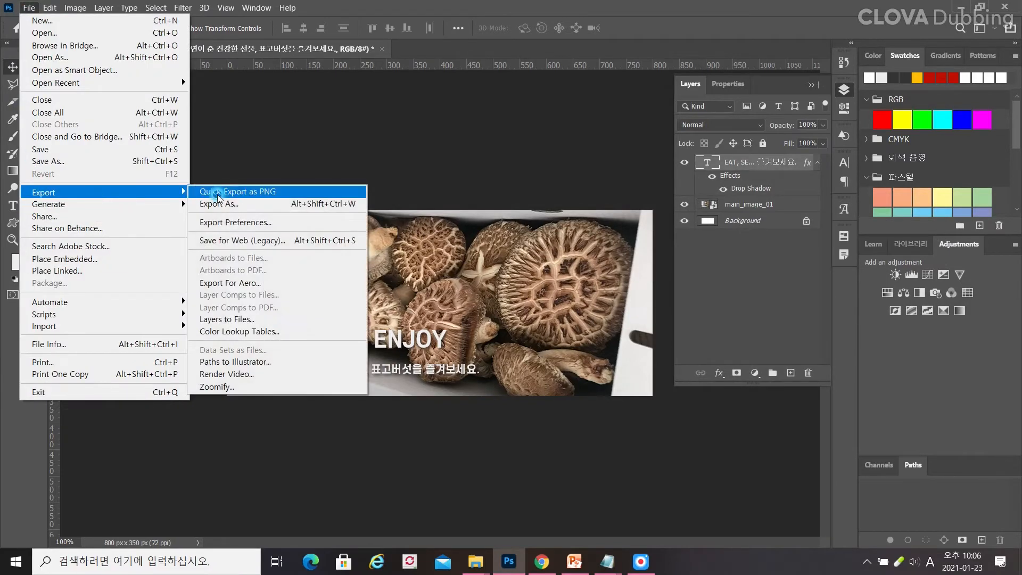
click(237, 240)
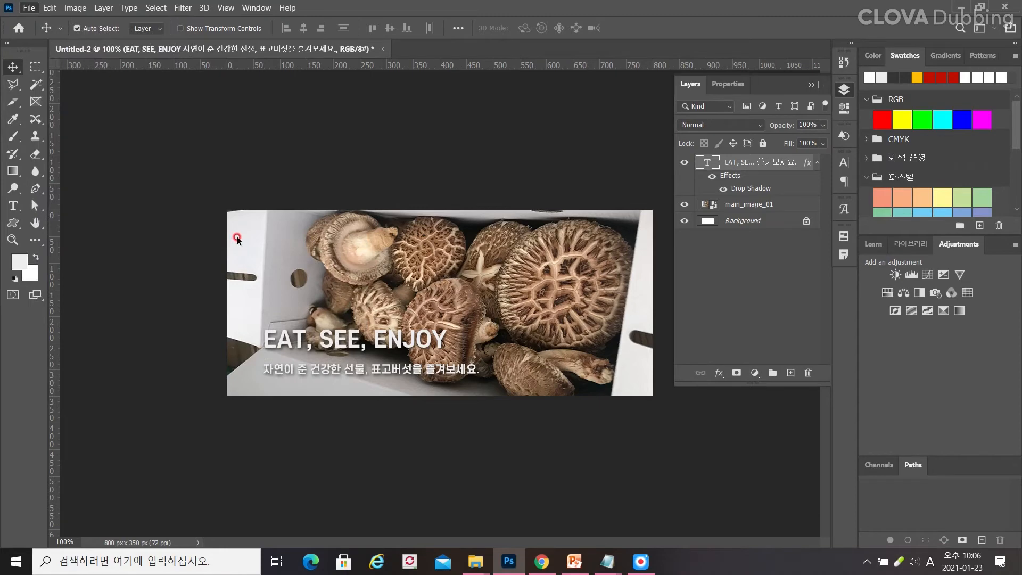
key(ctrl+alt+shift+s)
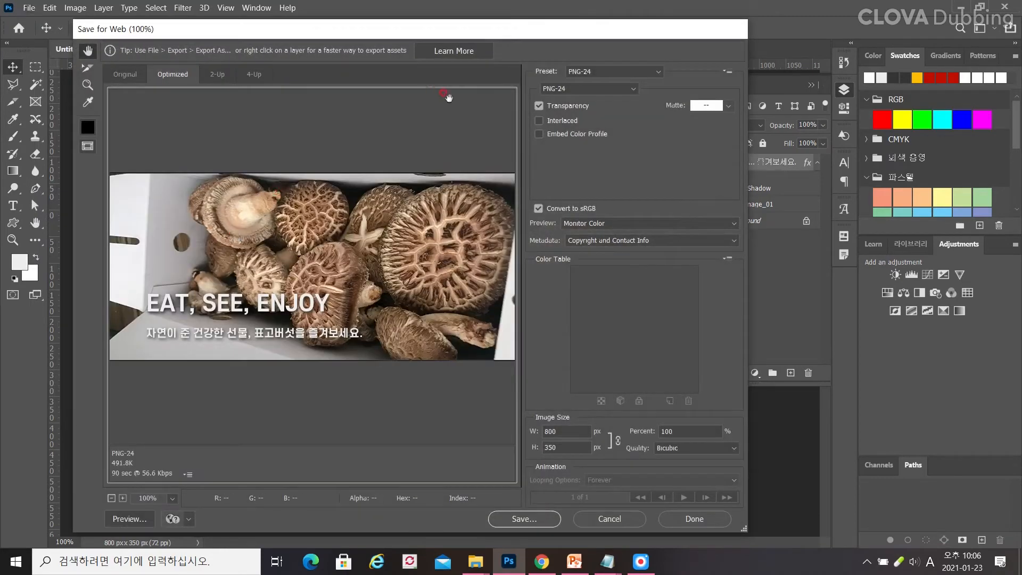
click(517, 526)
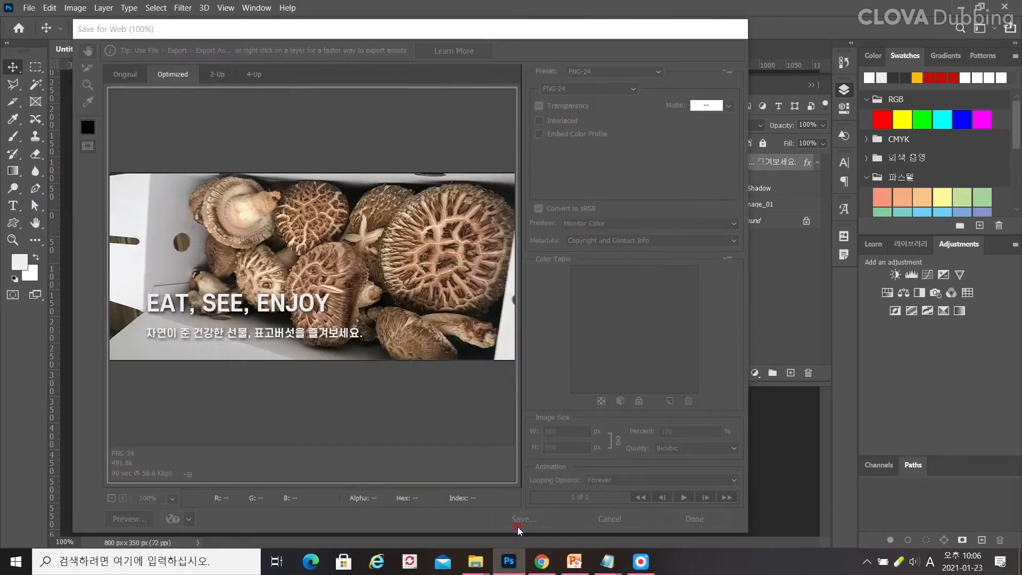
text(main01)
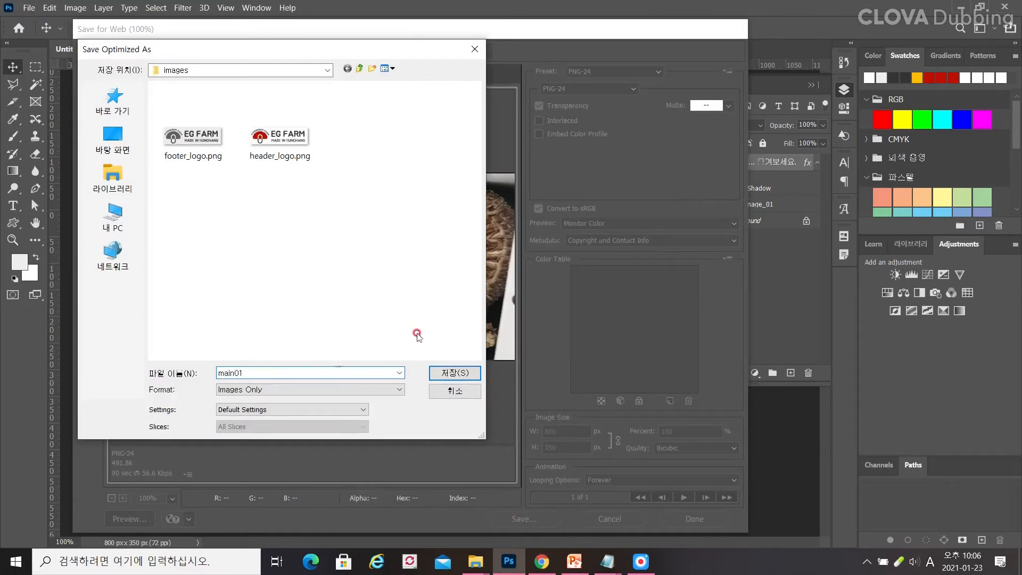
click(444, 378)
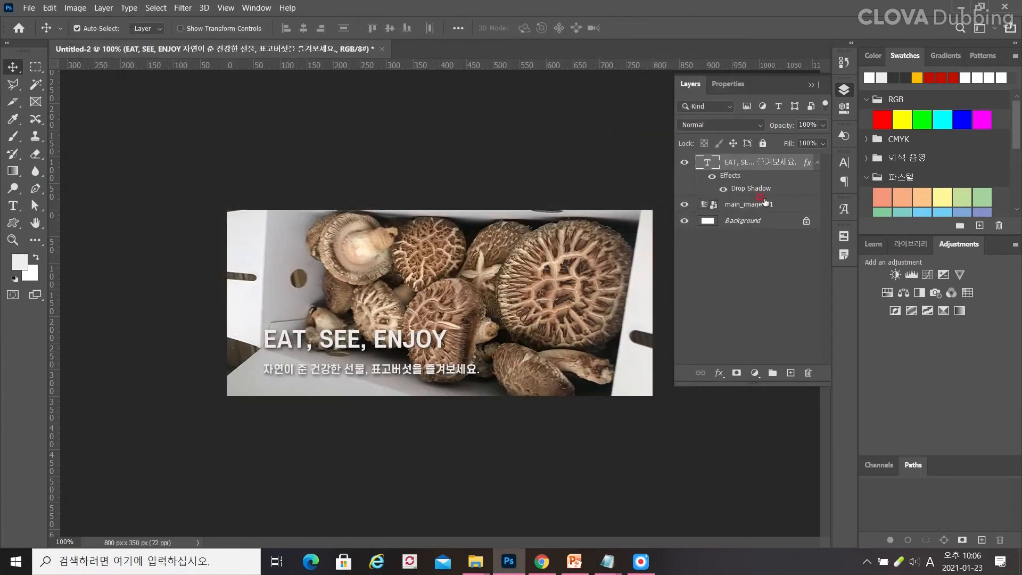
- Replace the main_image_01 layer with main_image_02.jpg as an embedded image, scaled to about 178% and shifted up to cover the canvas
click(760, 207)
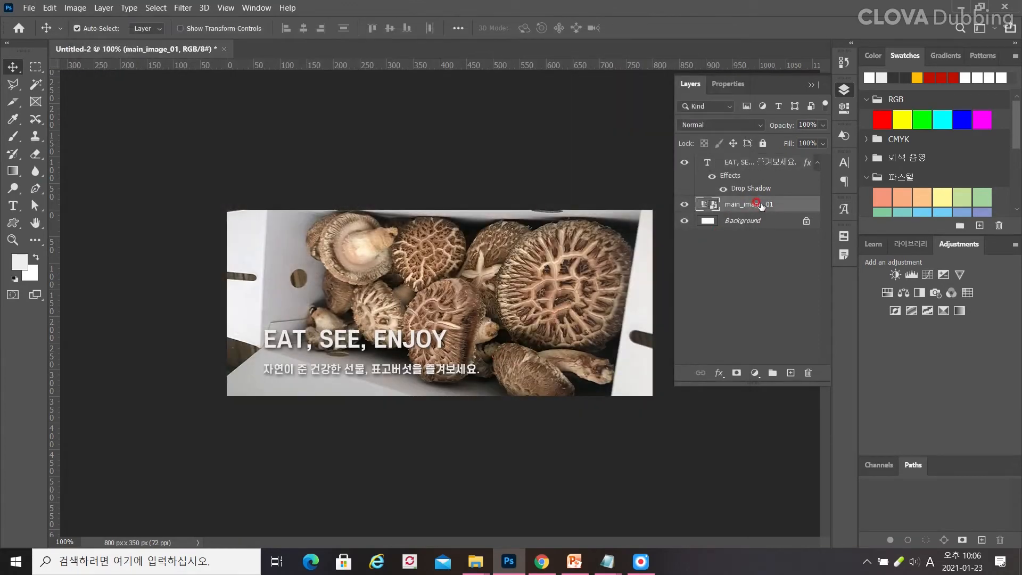
key(Delete)
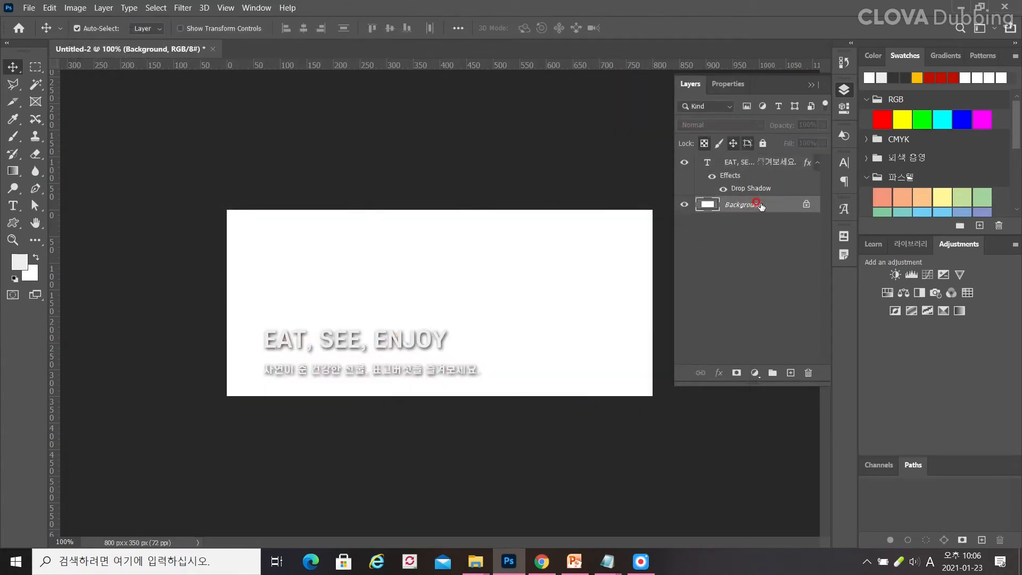
click(31, 9)
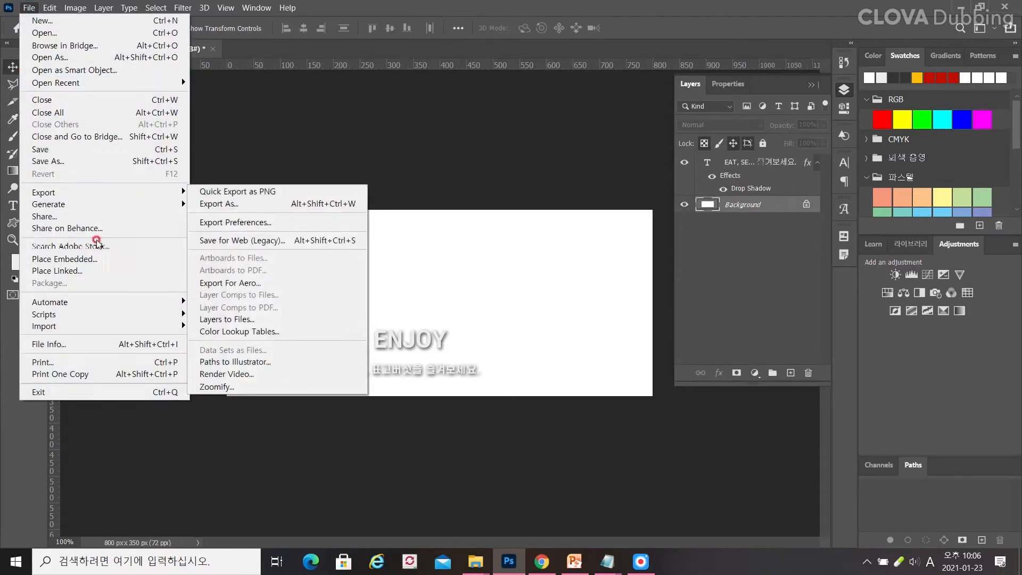
click(98, 257)
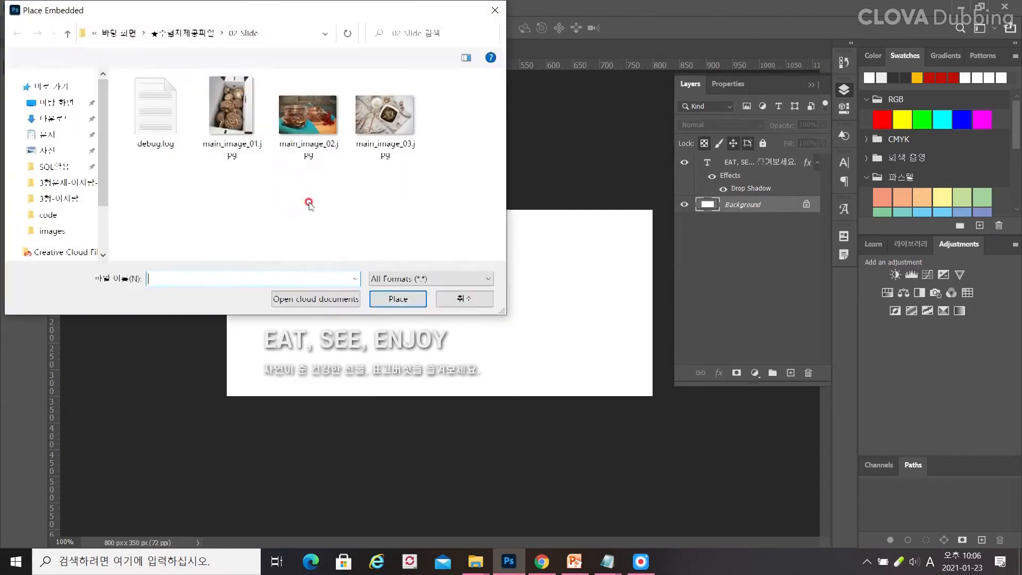
double_click(312, 135)
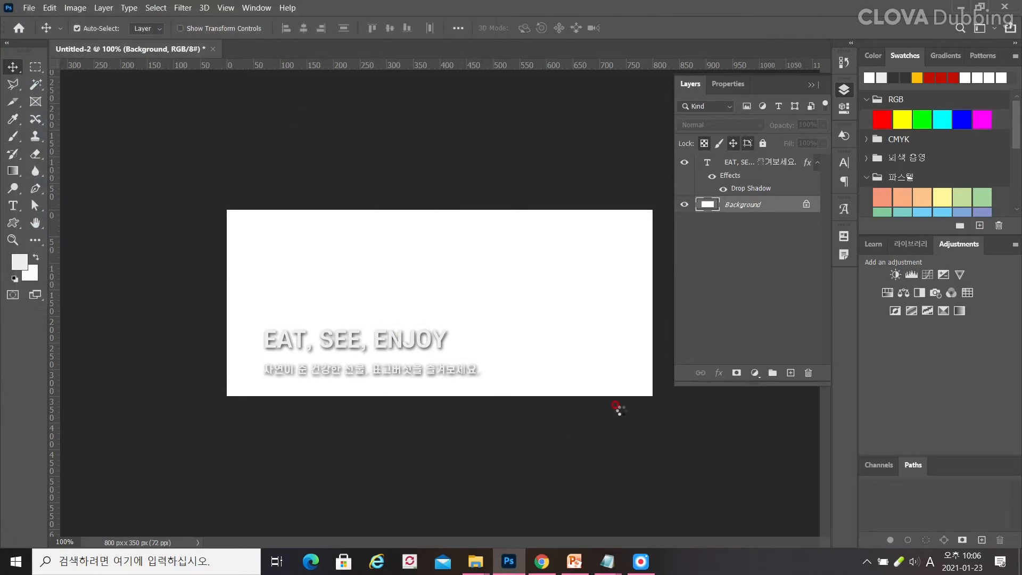
drag(561, 383, 658, 427)
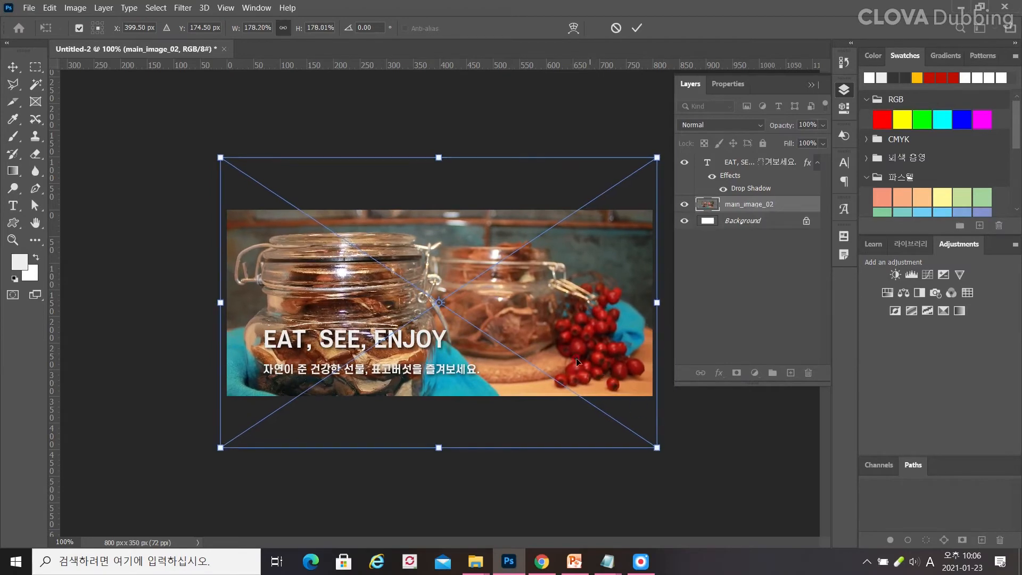
drag(576, 362, 578, 343)
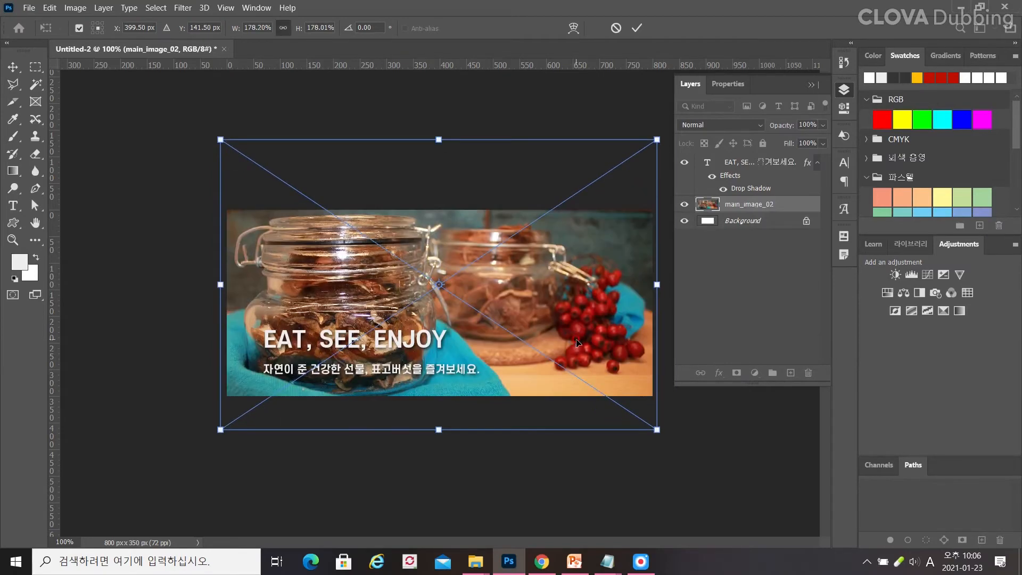
key(Return)
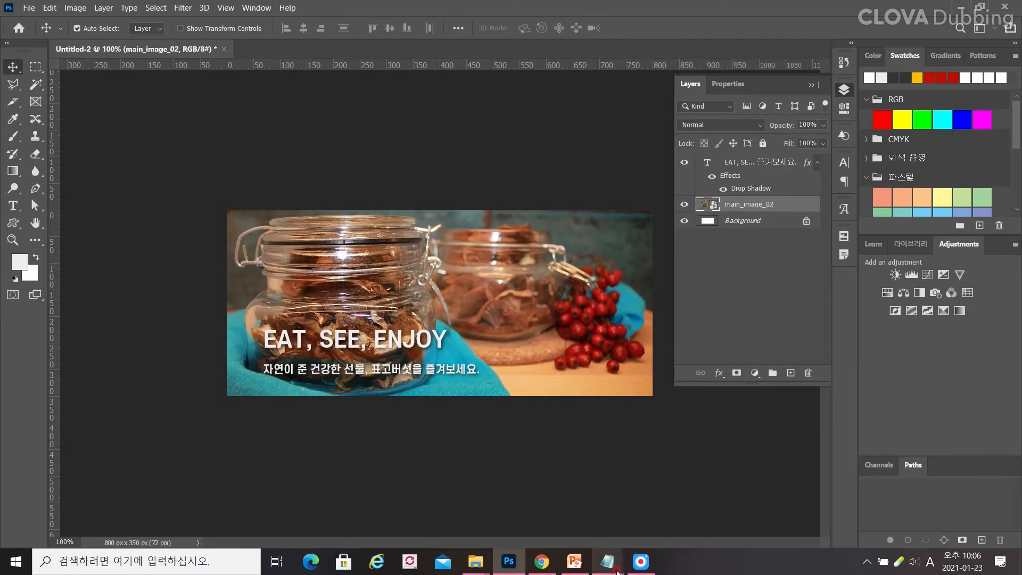
- Switch to the 제공텍스트.txt file in Notepad and copy the two lines "표고버섯실속슬라이스" and "예쁜 게이스와 함께 만나세요."
mouse_move(611, 565)
click(657, 503)
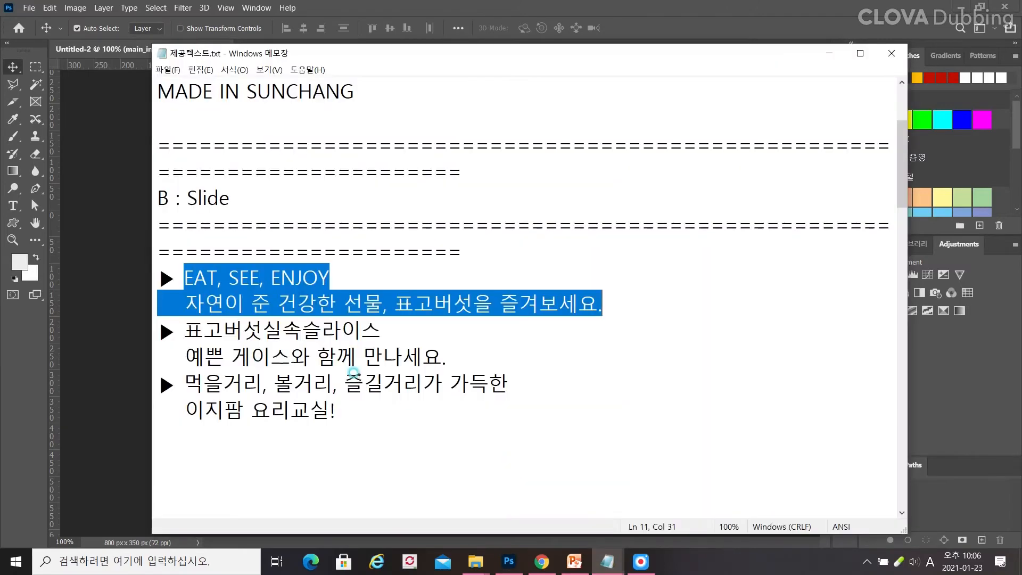
click(188, 323)
drag(187, 323, 459, 356)
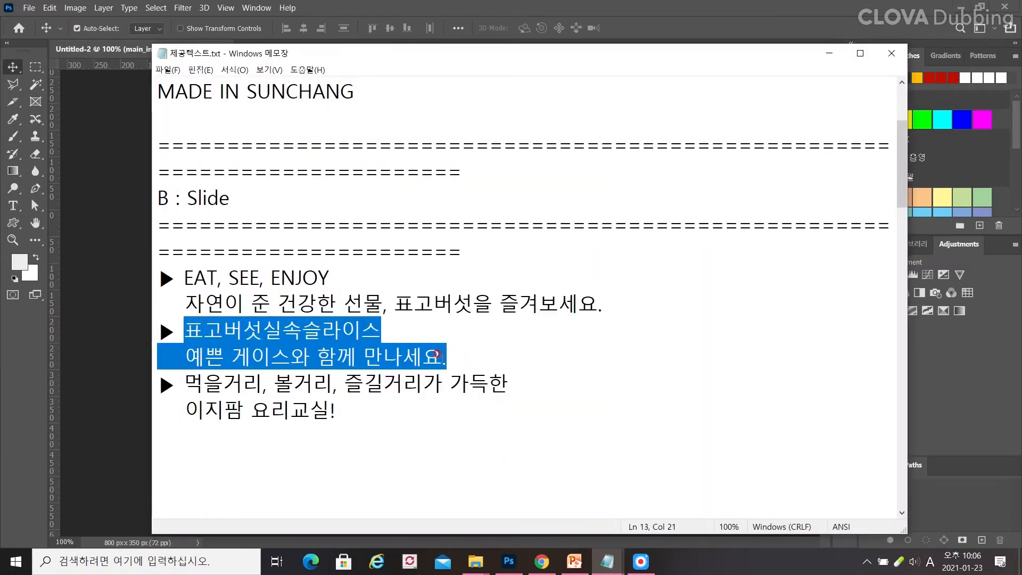
click(14, 210)
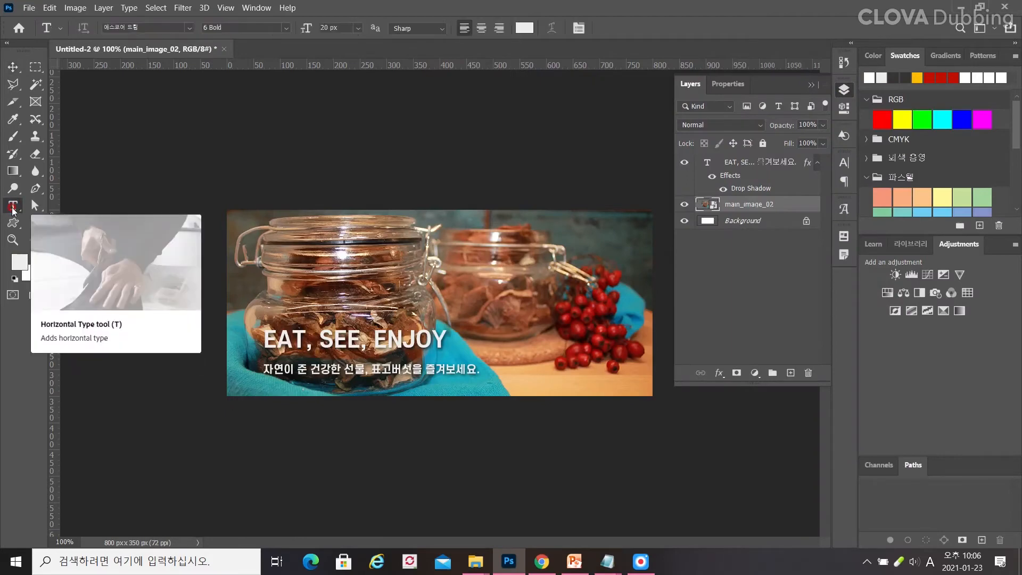
mouse_move(607, 562)
click(564, 467)
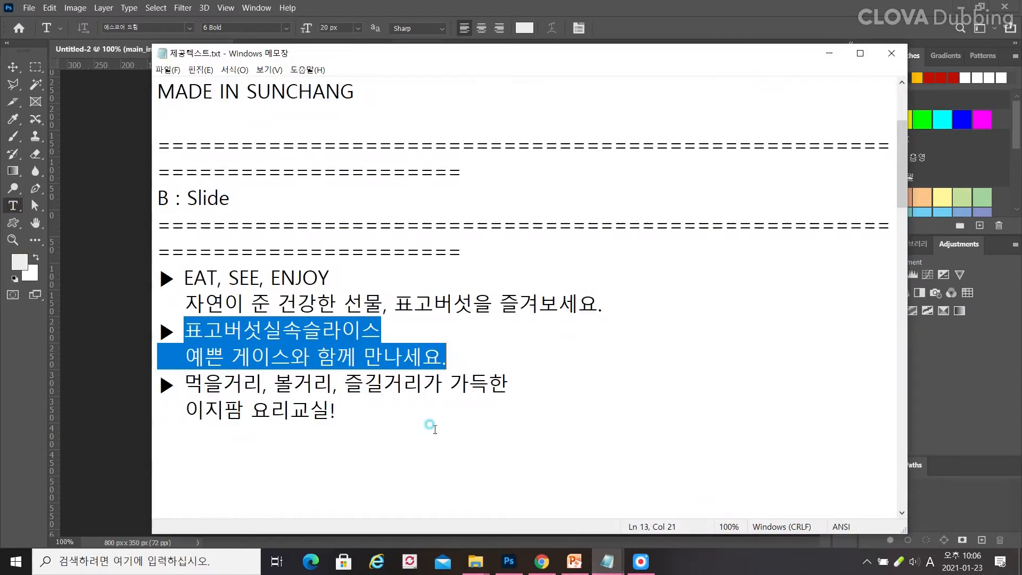
right_click(330, 346)
click(373, 386)
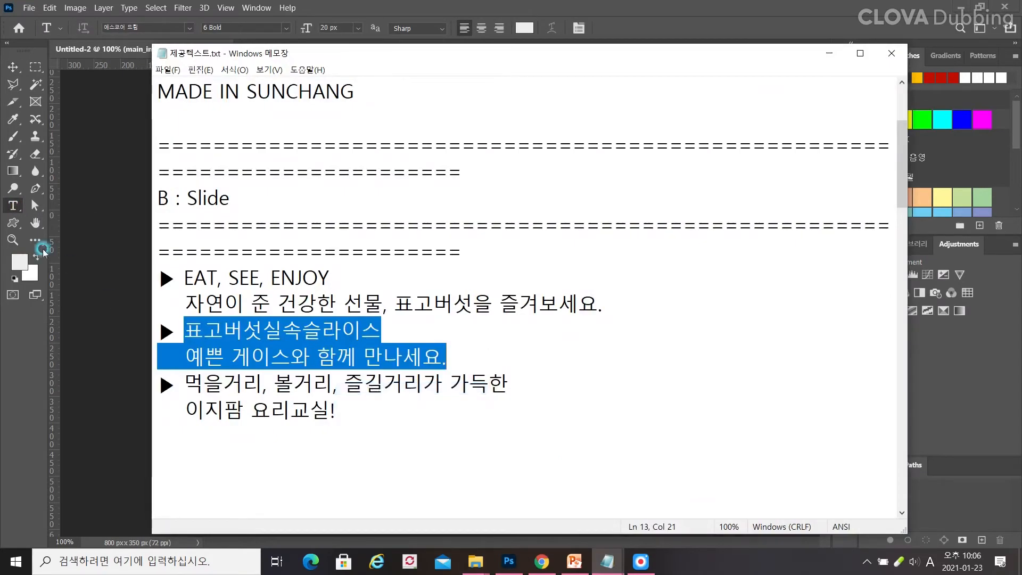
- Switch to Photoshop, replace all the slide text with the copied lines and remove the leading spaces before the second line
click(11, 210)
click(336, 335)
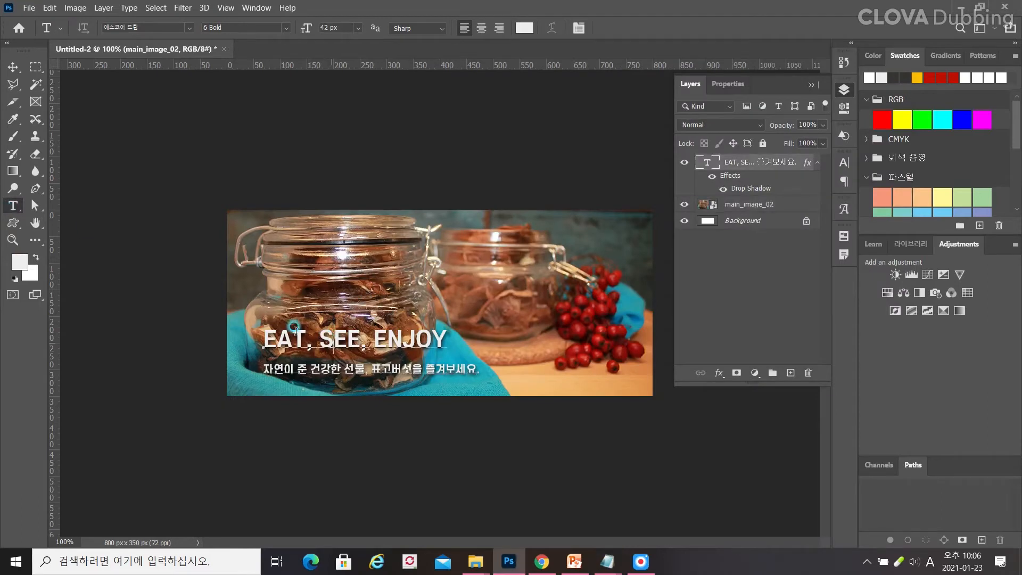
key(ctrl+a)
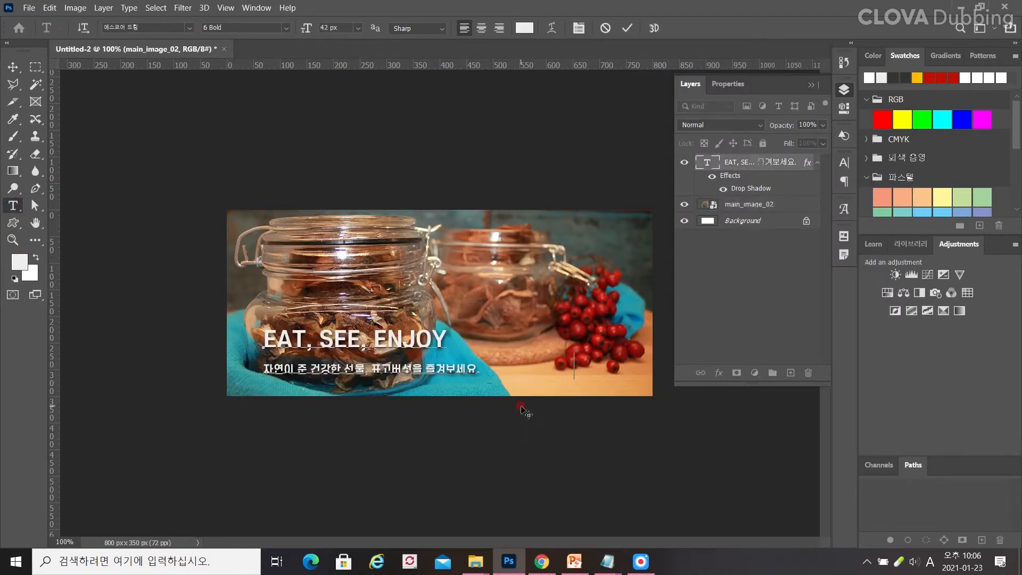
key(ctrl+v)
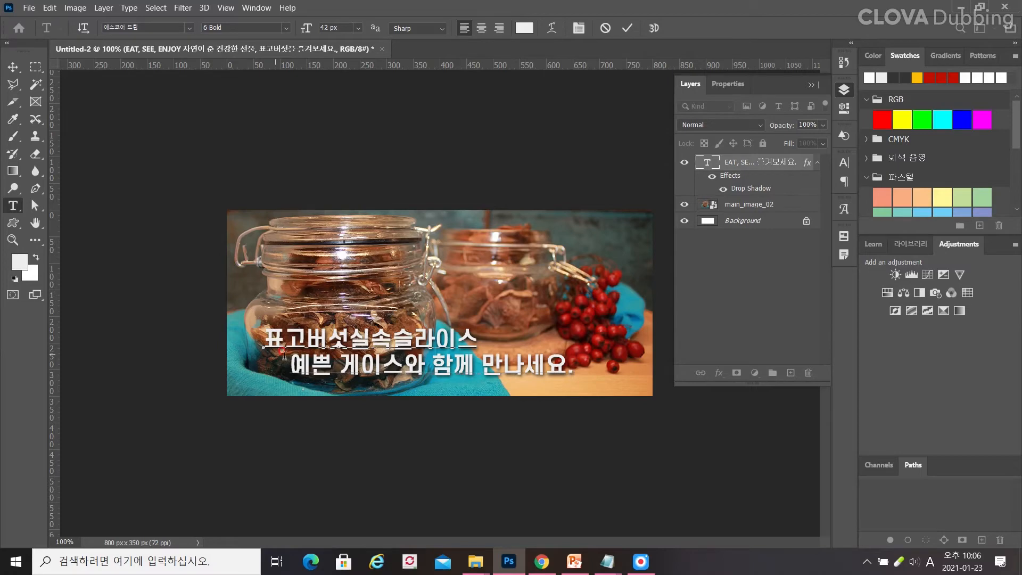
key(BackSpace)
key(BackSpace)
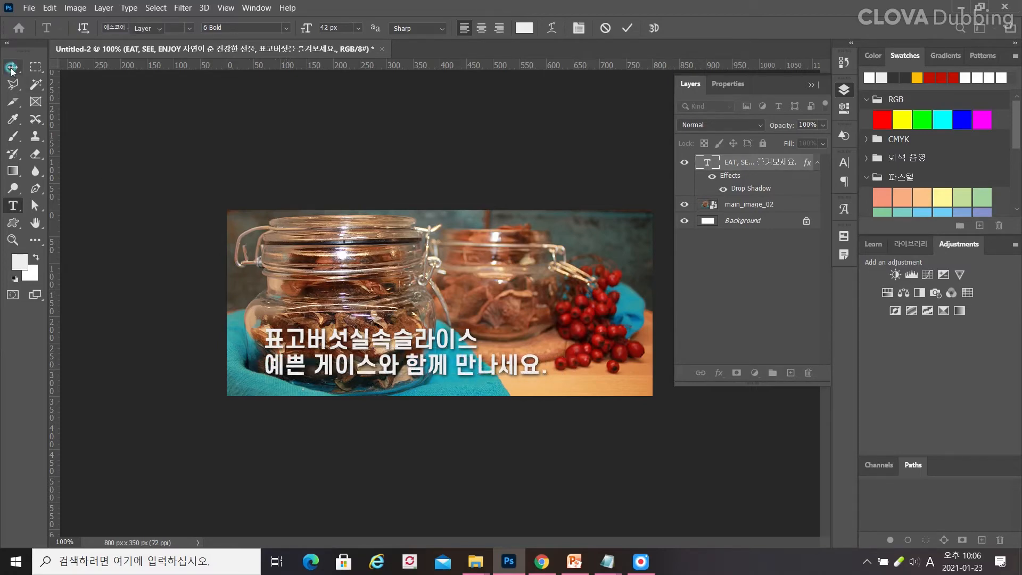
- Right-align the slide text and move it to the lower-right area of the photo
click(13, 67)
click(729, 84)
click(689, 85)
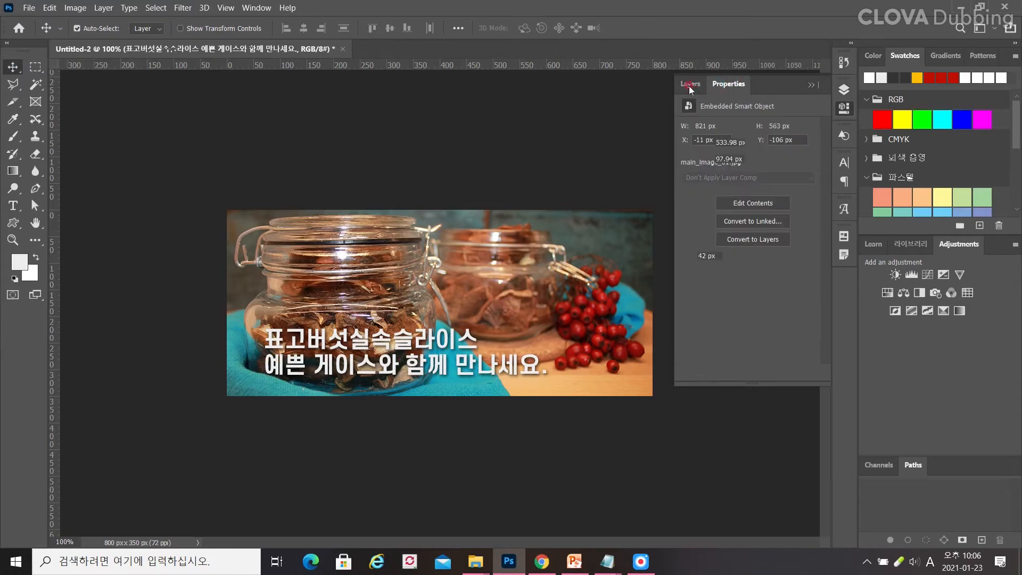
click(845, 162)
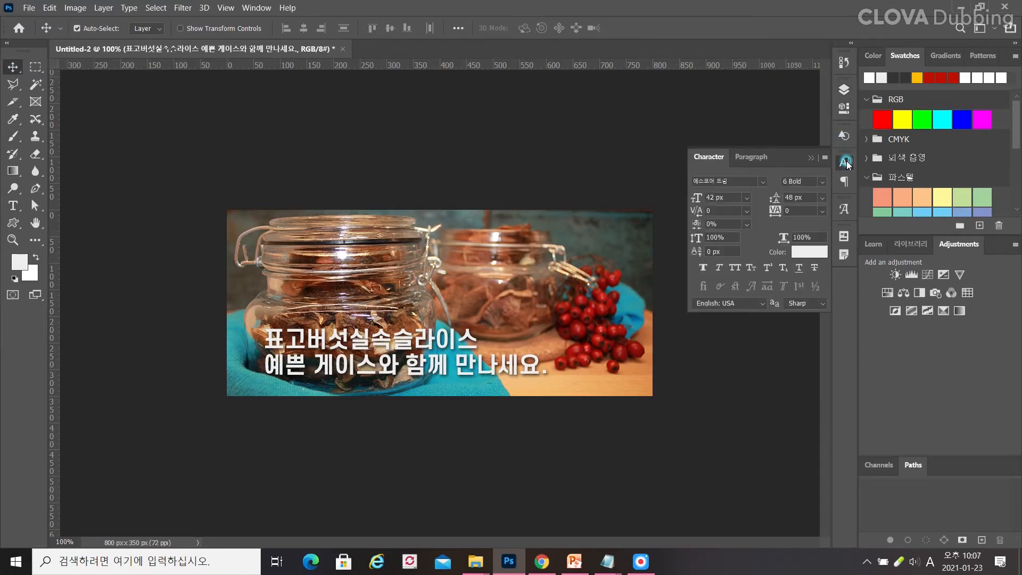
click(743, 157)
click(724, 181)
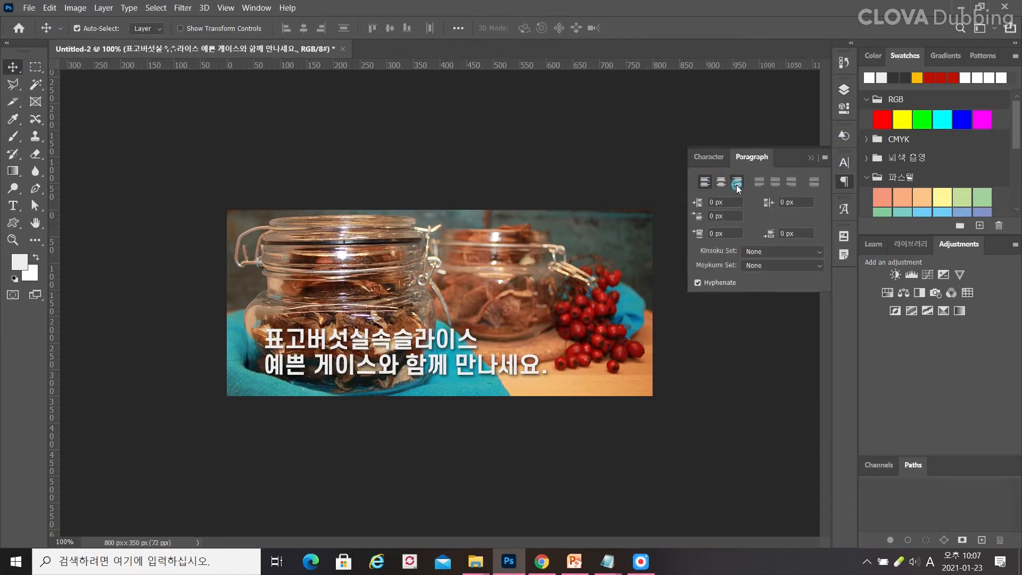
click(736, 184)
drag(250, 349, 610, 353)
- Set the font size of the "표고버섯실속슬라이스" line to 36 px
click(10, 210)
drag(424, 348, 642, 348)
click(711, 158)
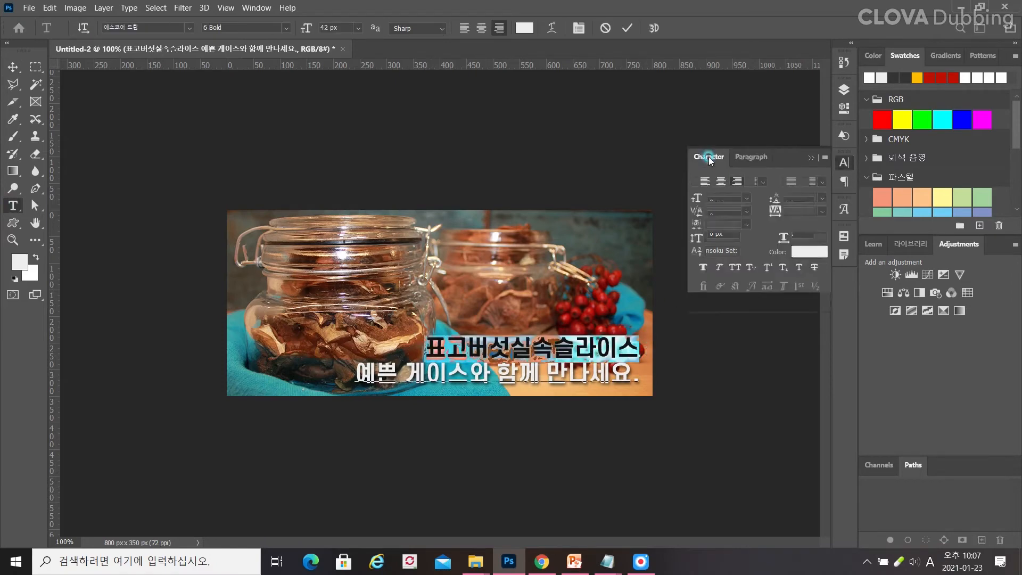
click(747, 197)
click(733, 338)
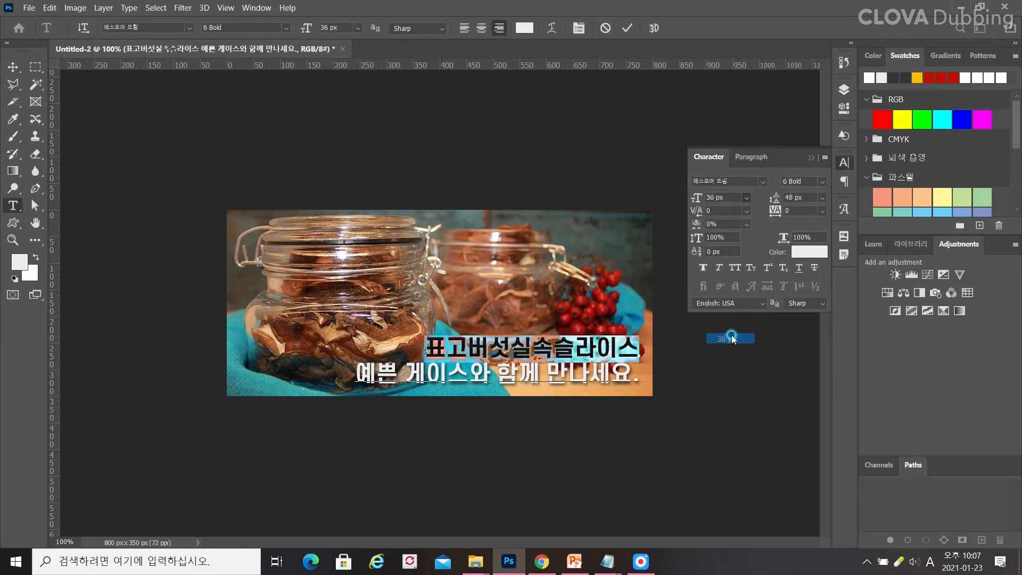
- Set the font size of the "예쁜 게이스와 함께 만나세요." line to 24 px
click(402, 365)
drag(356, 371, 669, 390)
click(747, 197)
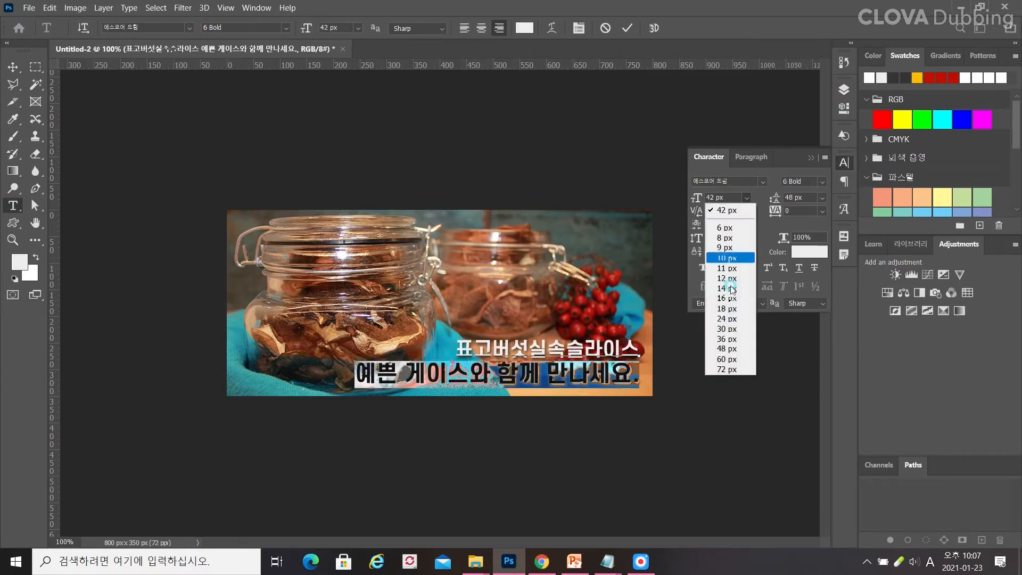
click(732, 319)
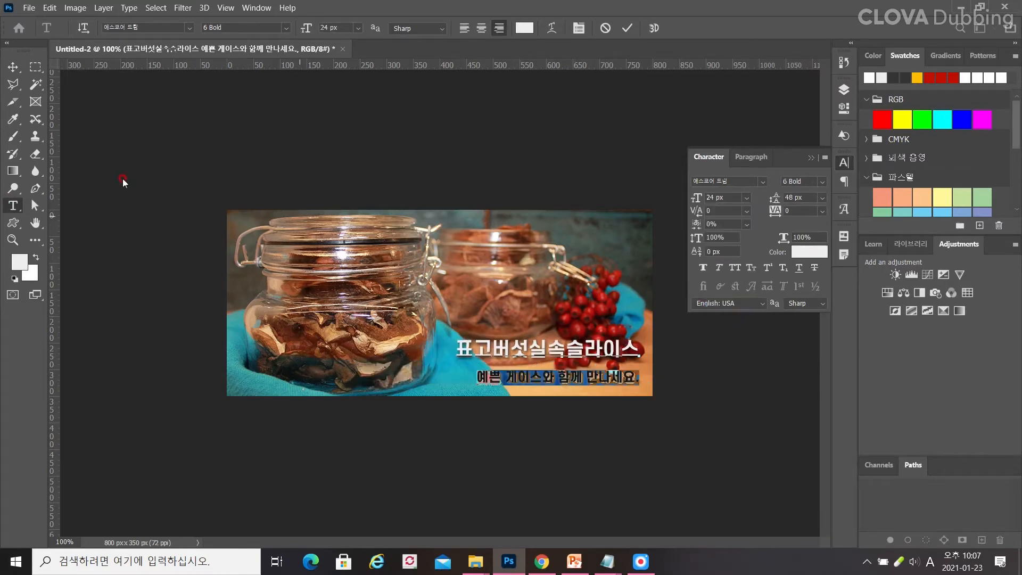
- Commit the text edit and export the slide for the web as a PNG-24 named main02.png in the images folder
click(22, 63)
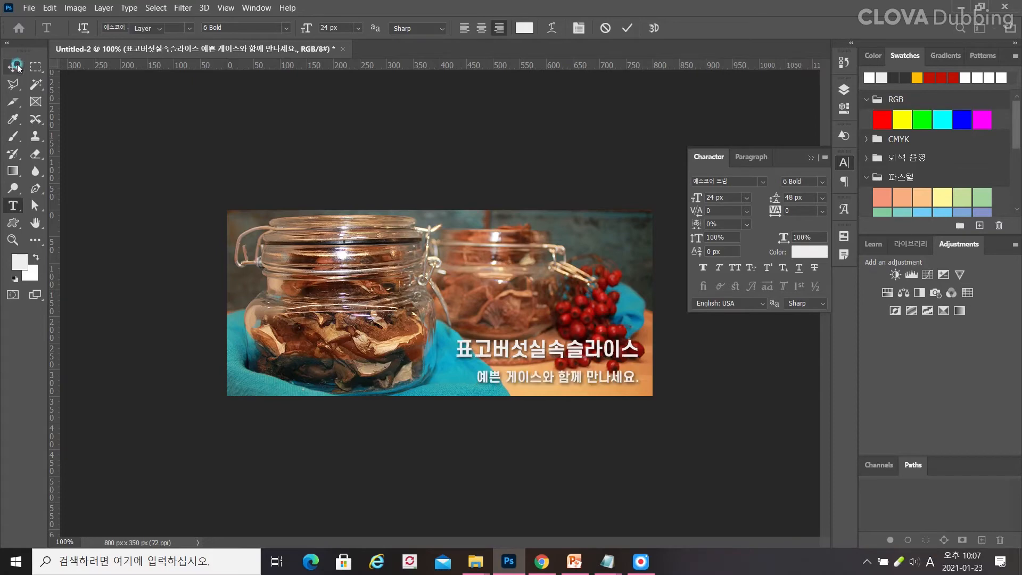
click(610, 479)
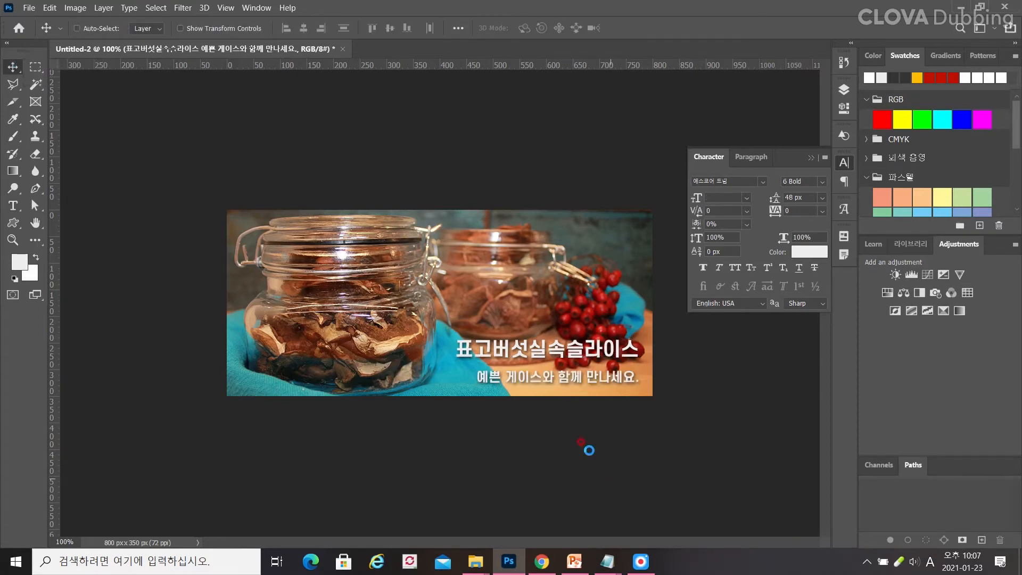
key(ctrl+shift+s)
click(459, 404)
click(37, 11)
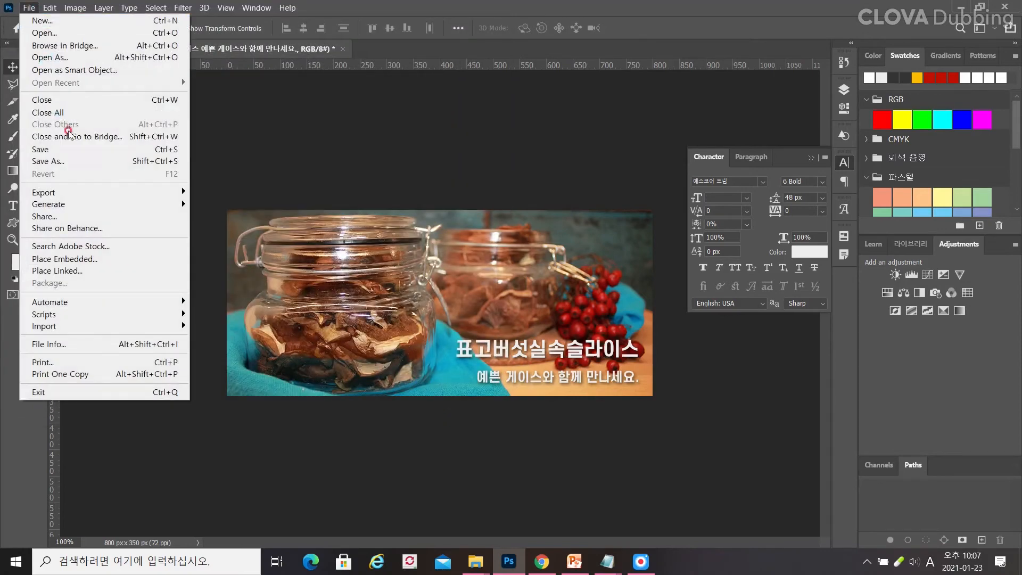
mouse_move(81, 189)
click(220, 241)
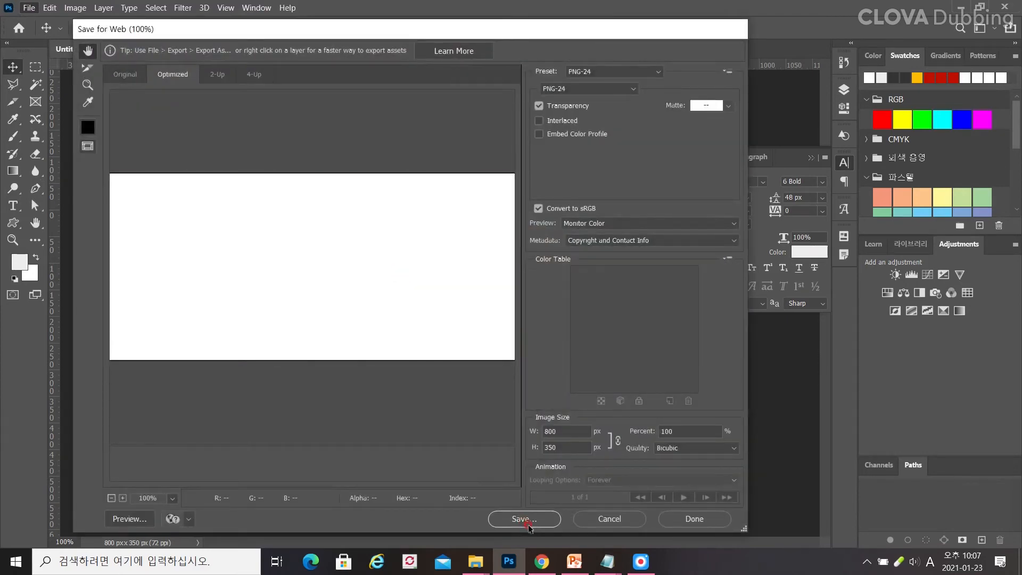
click(528, 524)
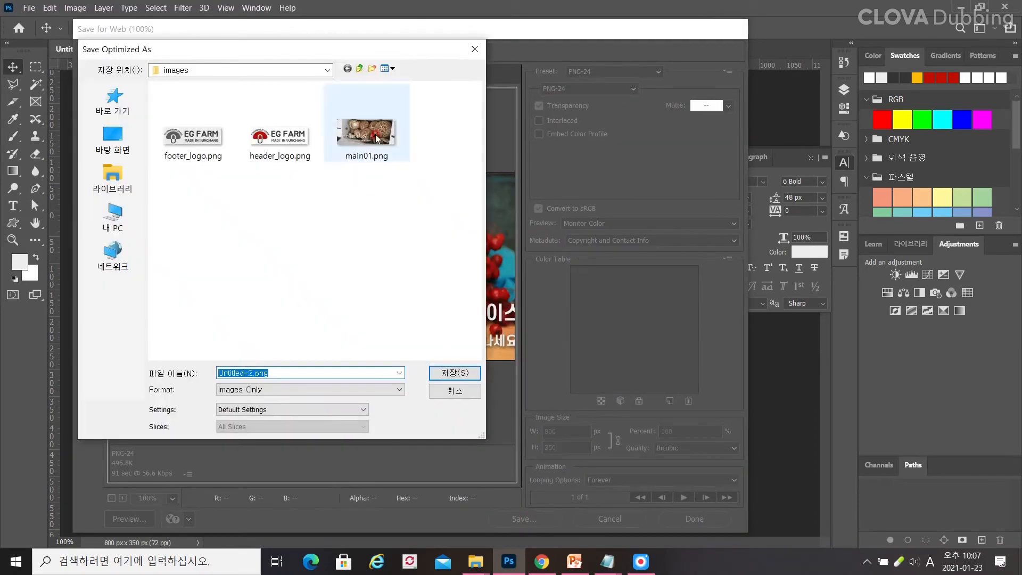
click(368, 133)
click(234, 368)
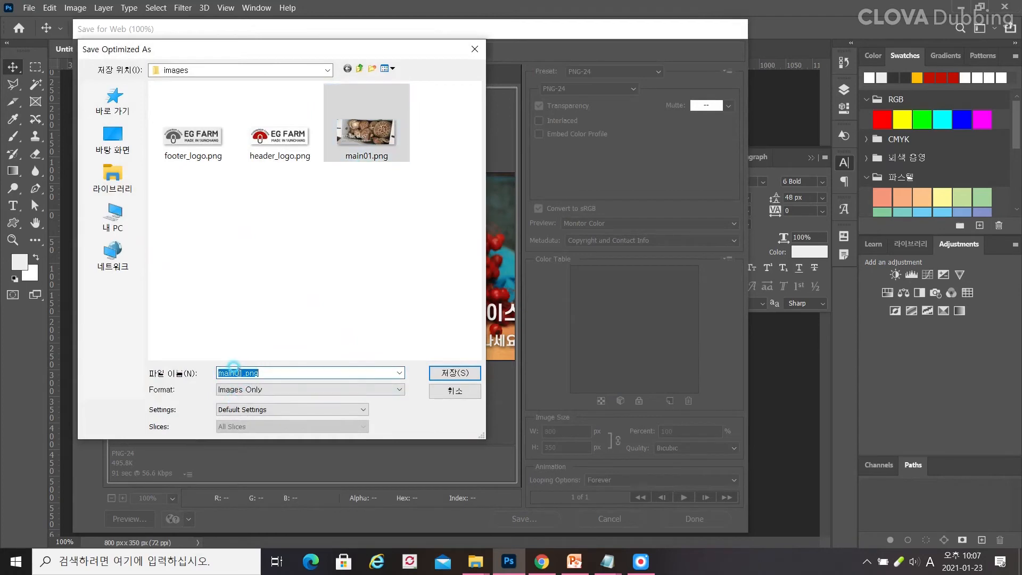
click(249, 390)
key(Return)
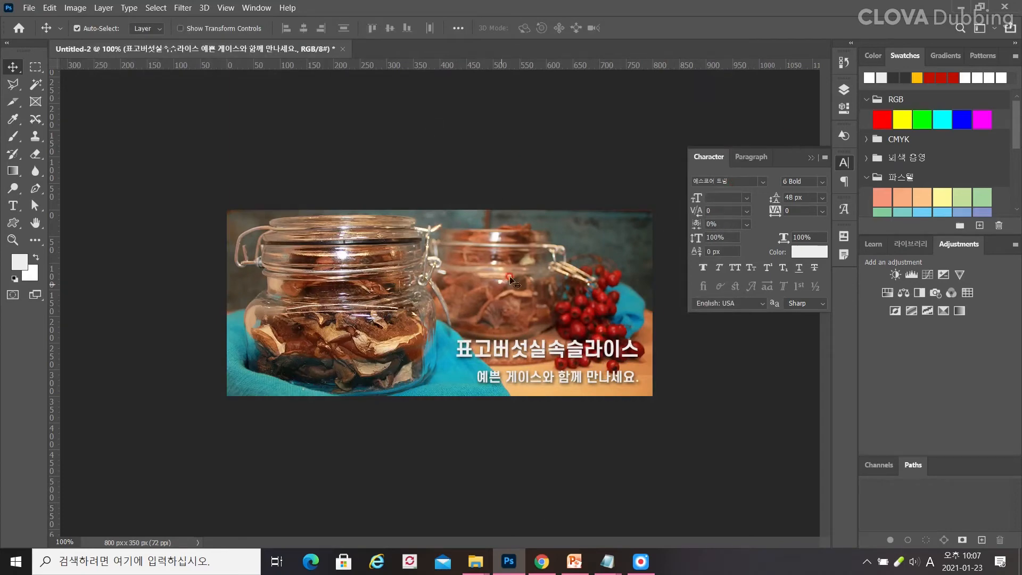
- Delete the main_image_02 photo layer from the slide document
click(844, 89)
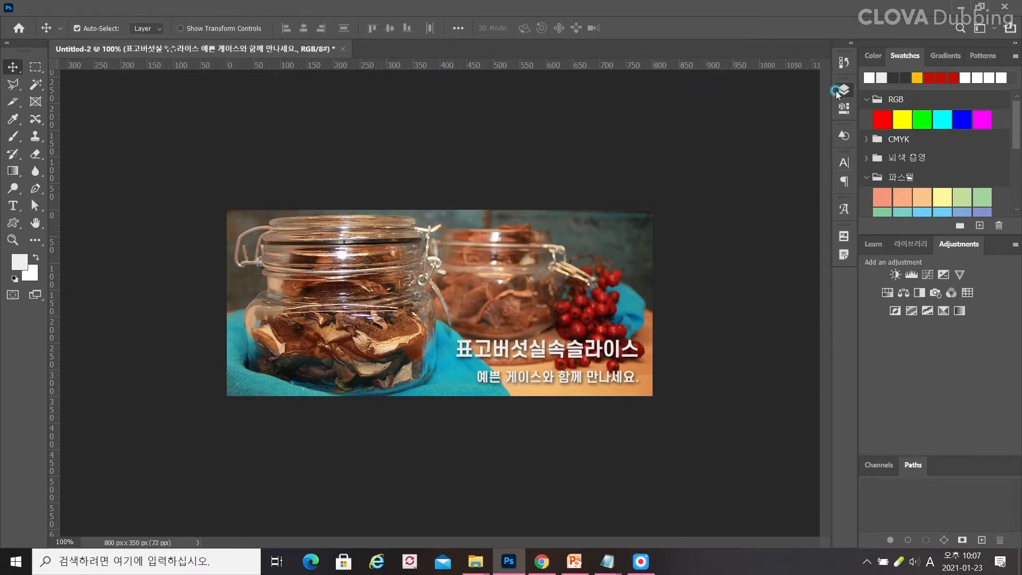
click(742, 204)
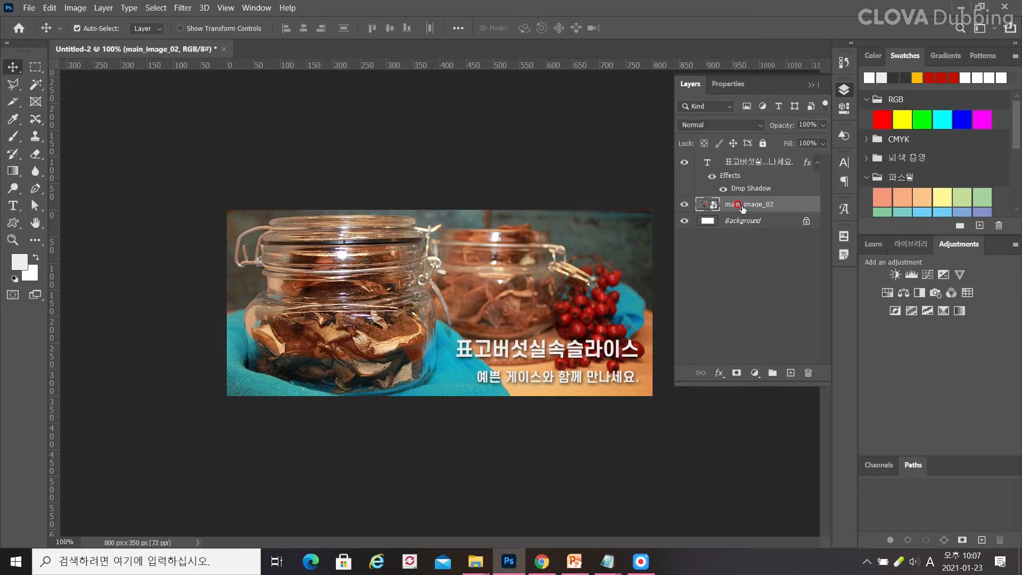
key(Delete)
- Embed the main_image_03 photo above the background and enlarge it to about 43.86% so it covers the canvas
click(28, 8)
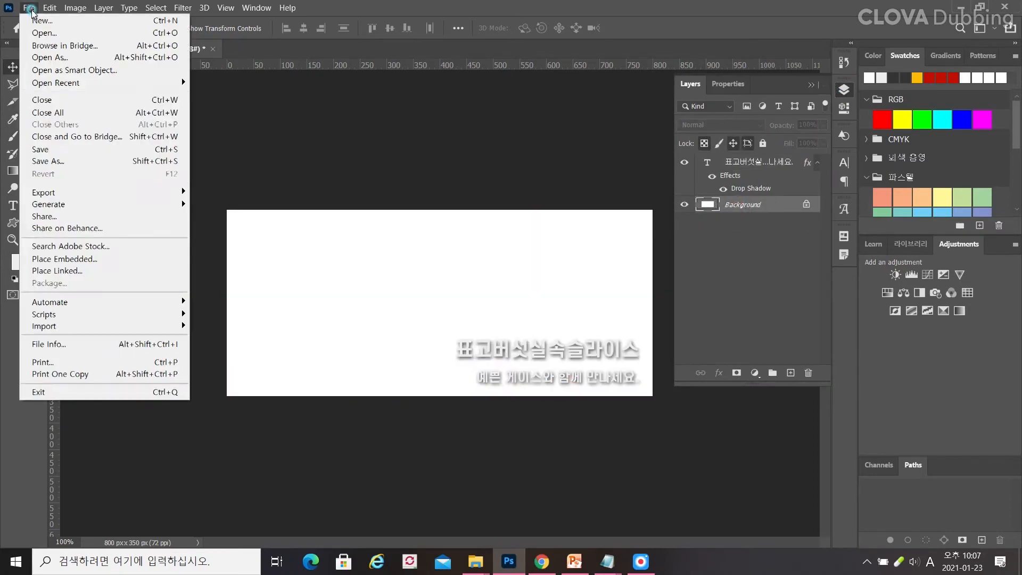
click(76, 261)
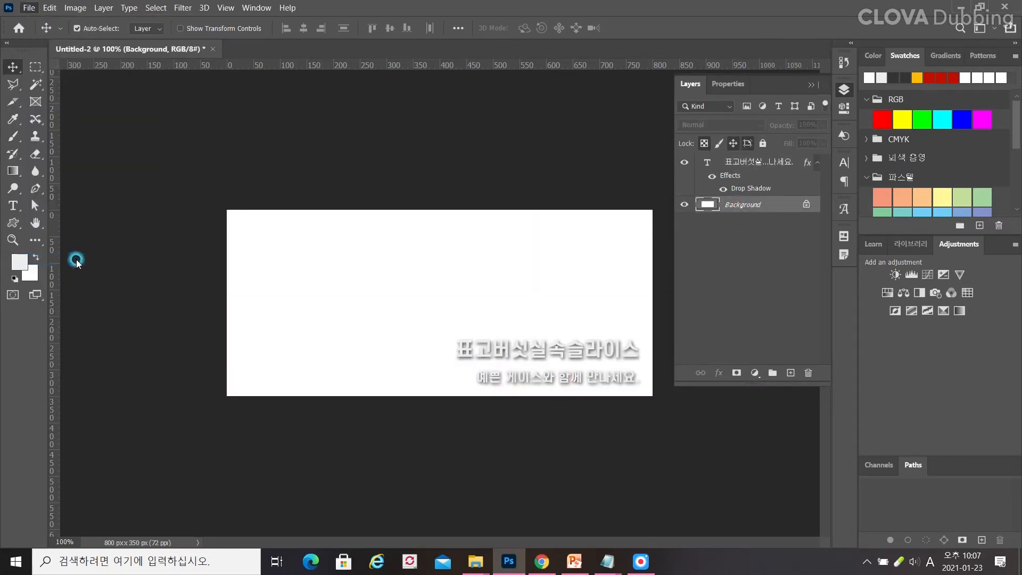
double_click(380, 126)
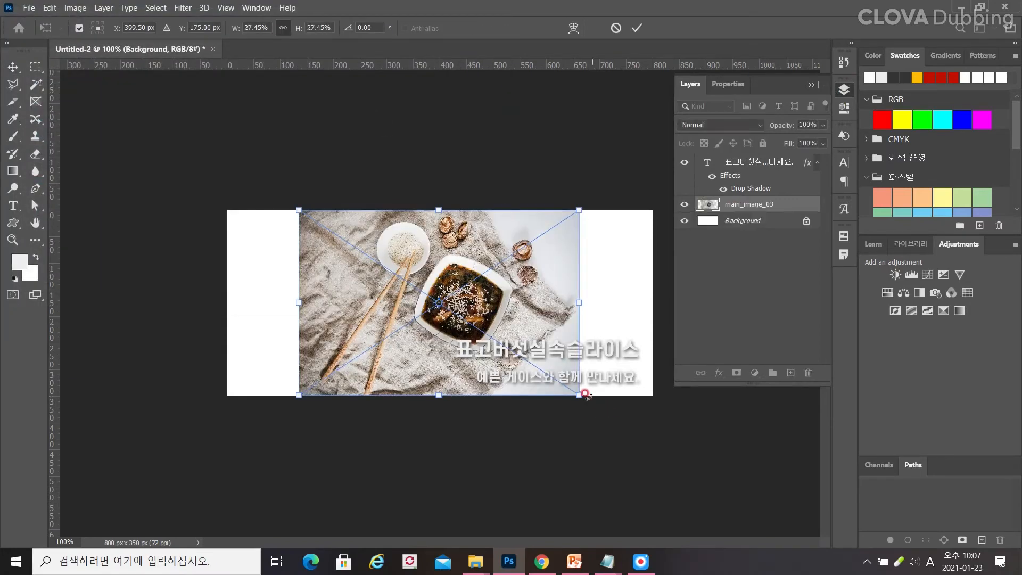
drag(612, 411, 657, 438)
- Nudge the placed photo down until its center is at about Y 222 px, then commit the placement
key(Down)
key(Down)
key(Down)
key(Down)
key(Down)
key(Down)
key(Down)
key(Down)
key(Down)
key(Down)
key(Down)
key(Down)
key(Down)
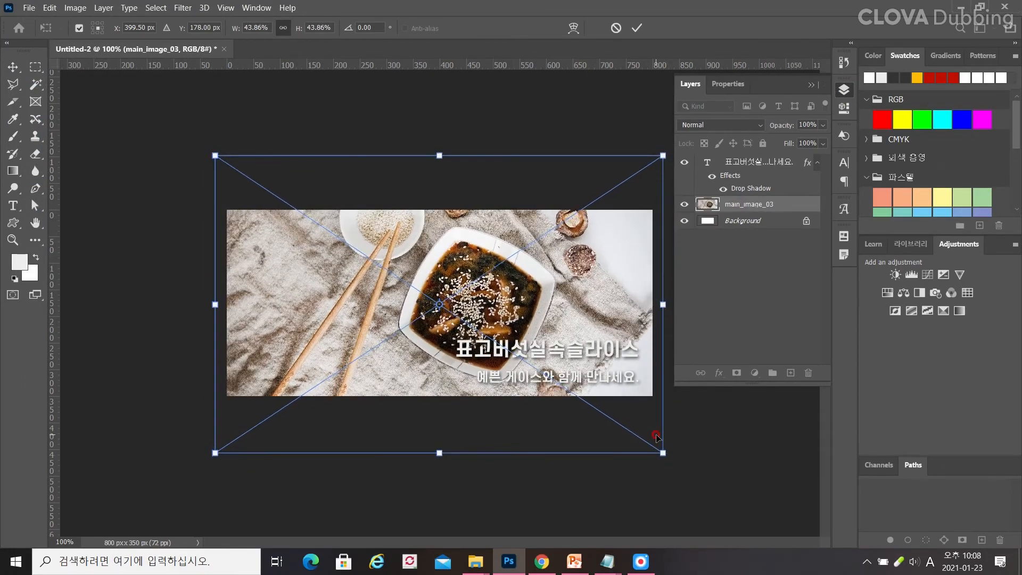
key(Down)
key(Down)
key(Down)
key(Down)
key(Down)
key(Down)
key(Down)
key(Down)
key(Down)
key(Down)
key(Down)
key(Down)
key(Down)
key(Down)
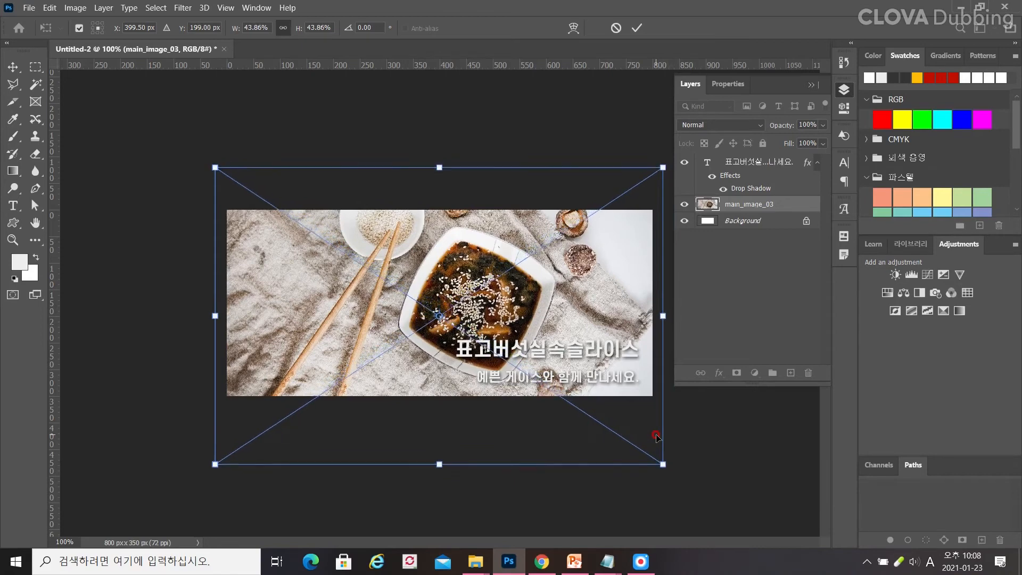
key(Down)
key(Down)
key(Down)
key(Down)
key(Down)
key(Down)
key(Down)
key(Down)
key(Down)
key(Down)
key(Down)
key(Down)
key(Down)
key(Down)
key(Down)
key(Down)
key(Down)
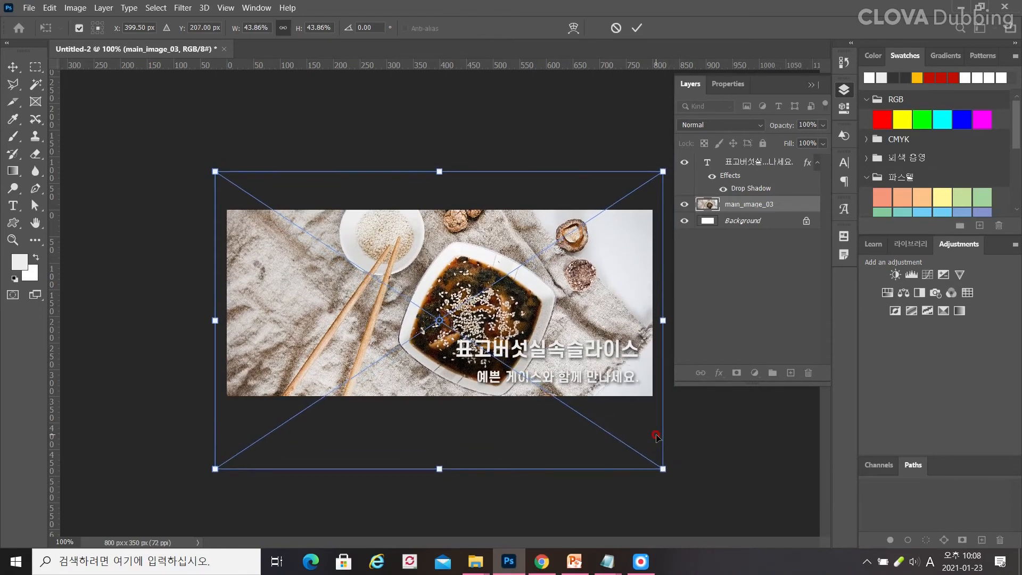
key(Down)
key(Down)
key(Down)
key(Down)
key(Down)
key(Down)
key(Down)
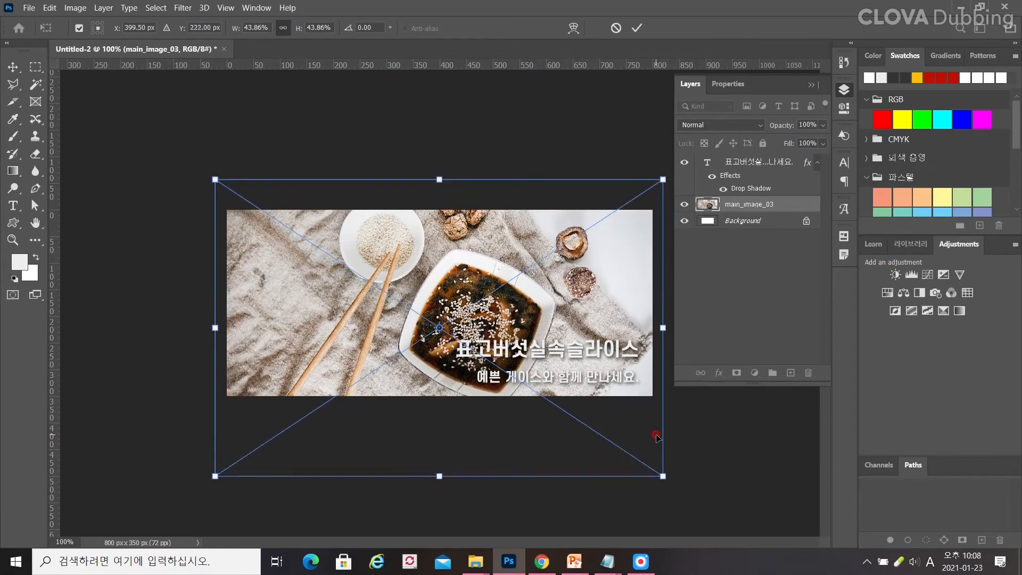
key(Return)
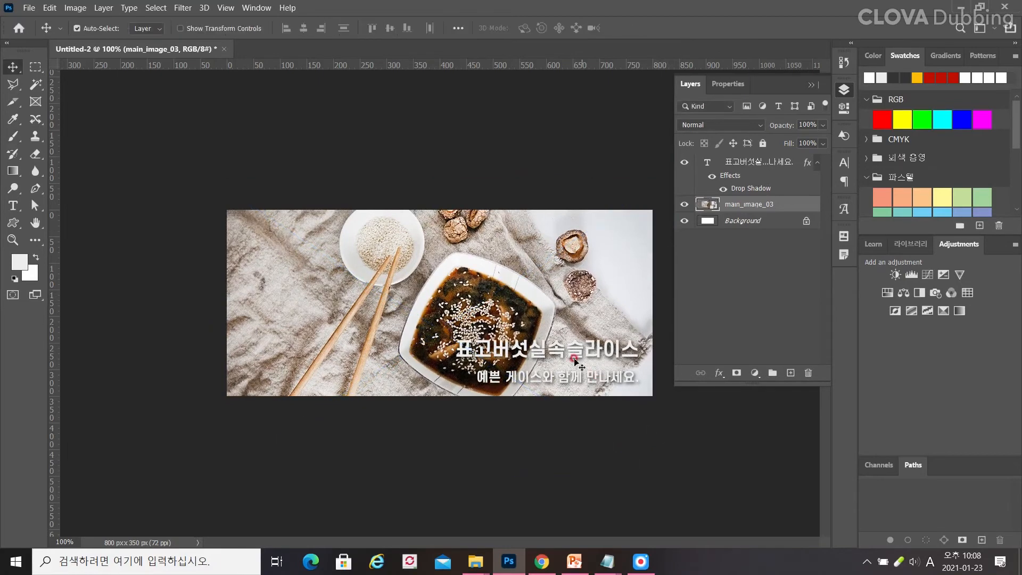
- Switch to 제공텍스트.txt in Notepad and copy the two lines "먹을거리, 볼거리, 즐길거리가 가득한" and "이지팜 요리교실!"
mouse_move(606, 564)
click(666, 498)
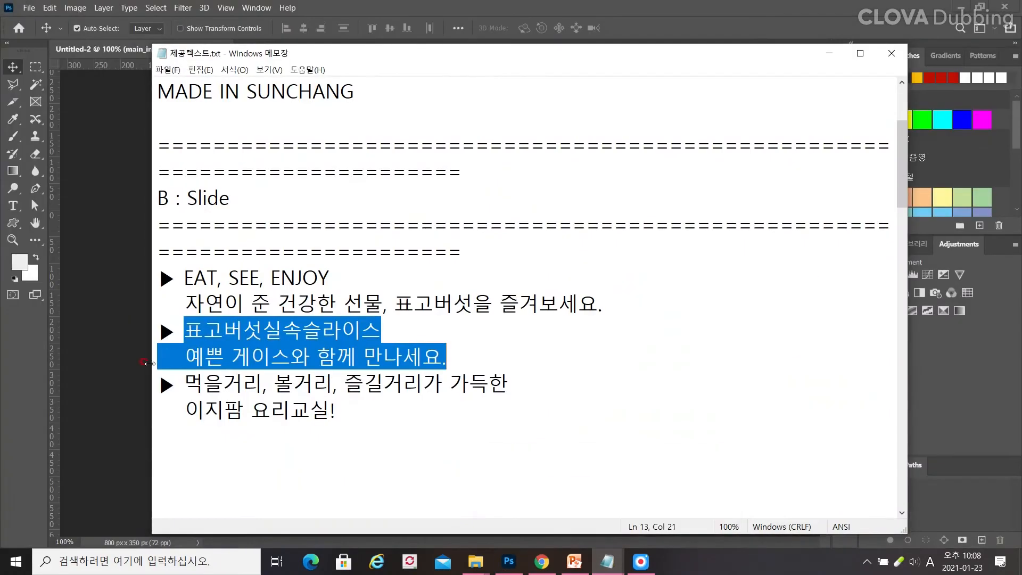
drag(184, 382, 346, 406)
right_click(337, 383)
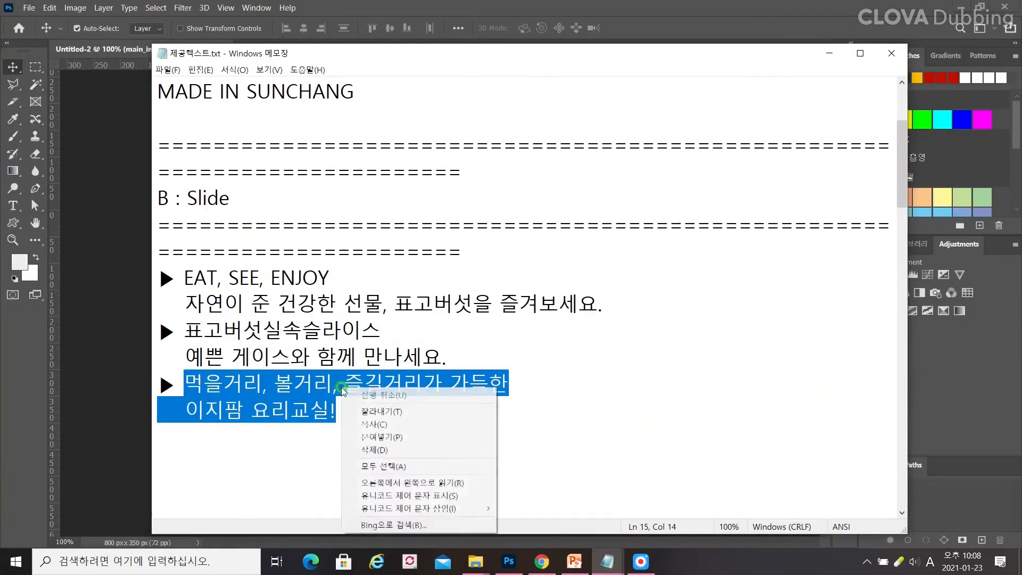
click(375, 426)
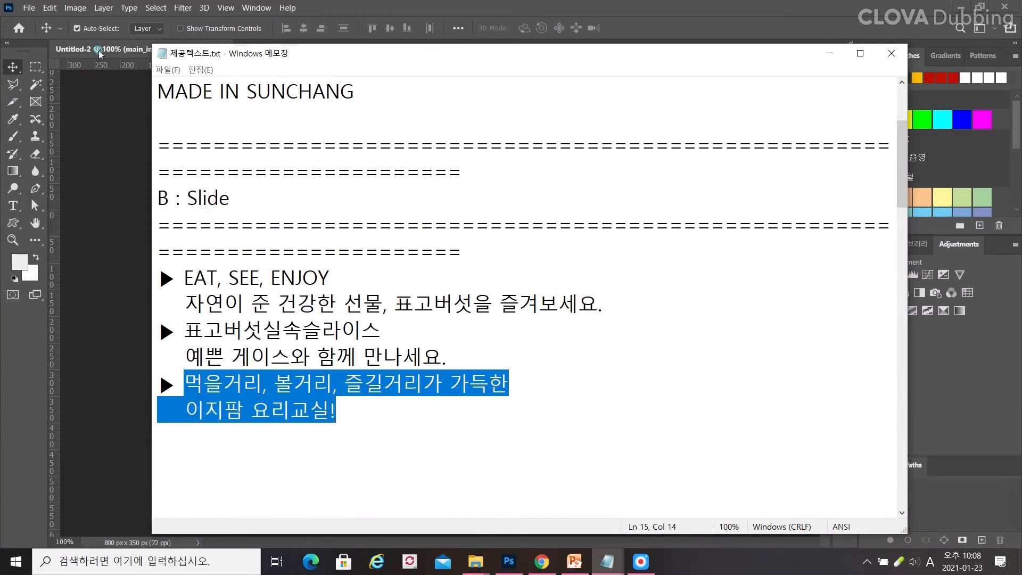
- Switch back to Photoshop, replace all the slide text with the copied lines and commit the edit
click(98, 50)
key(t)
click(503, 343)
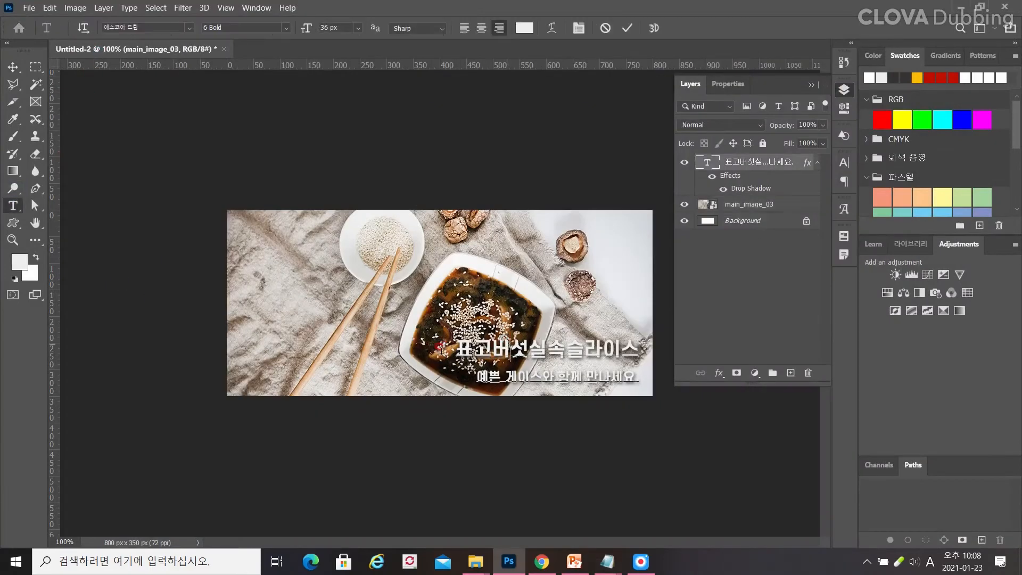
drag(443, 349, 657, 384)
key(ctrl+v)
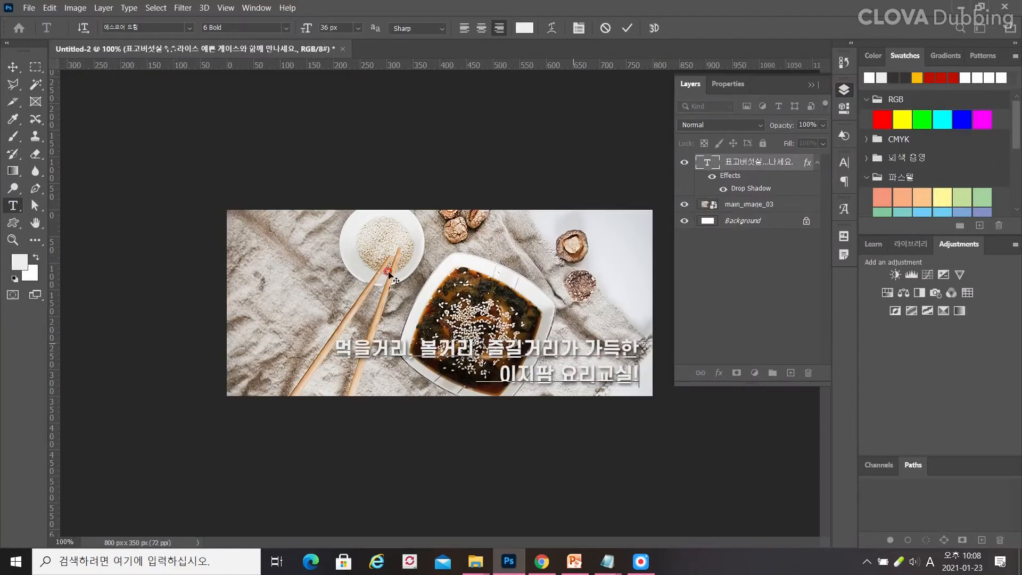
click(13, 67)
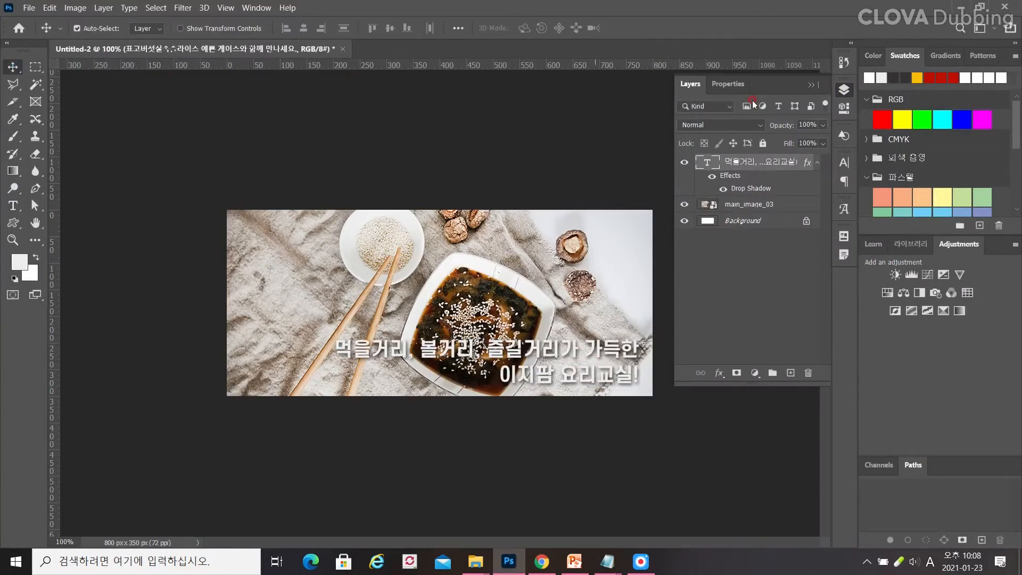
- Center-align the slide text and move it to the middle of the photo
click(729, 86)
click(691, 86)
click(844, 163)
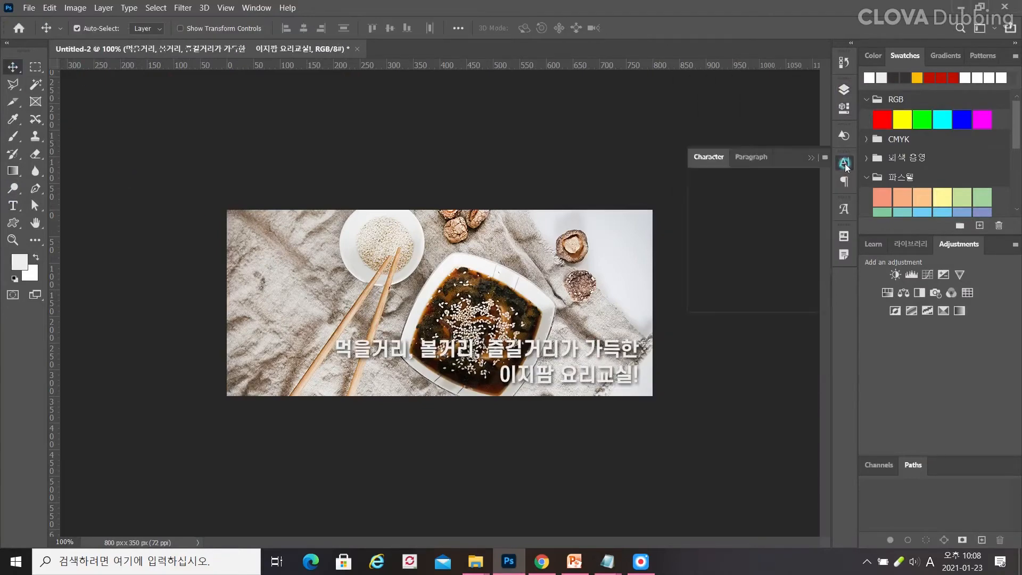
click(750, 157)
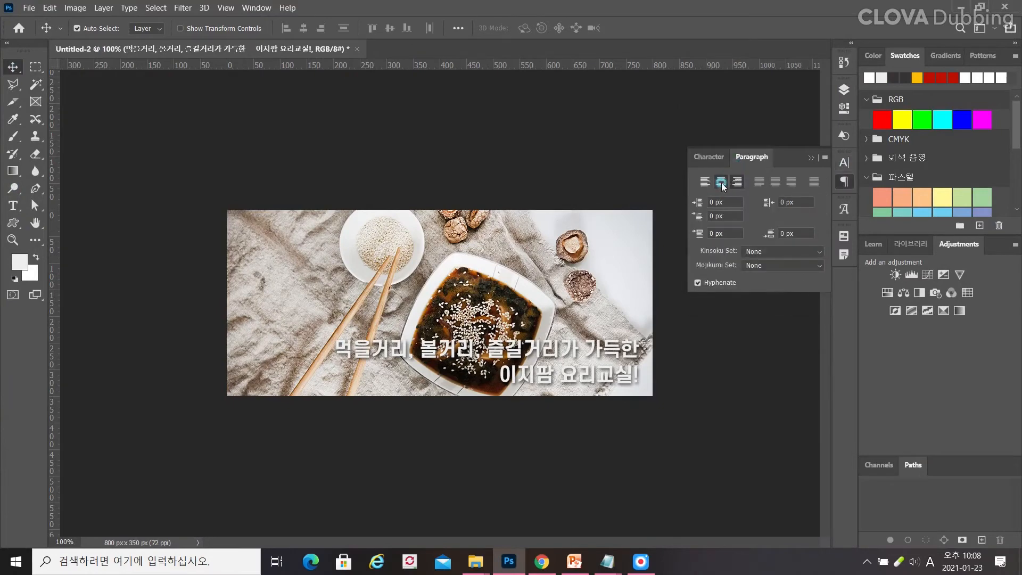
click(721, 182)
drag(577, 355, 382, 304)
- Set the font size of the "먹을거리, 볼거리, 즐길거리가 가득한" line to 28 px
click(12, 204)
drag(288, 297, 322, 297)
drag(641, 288, 641, 287)
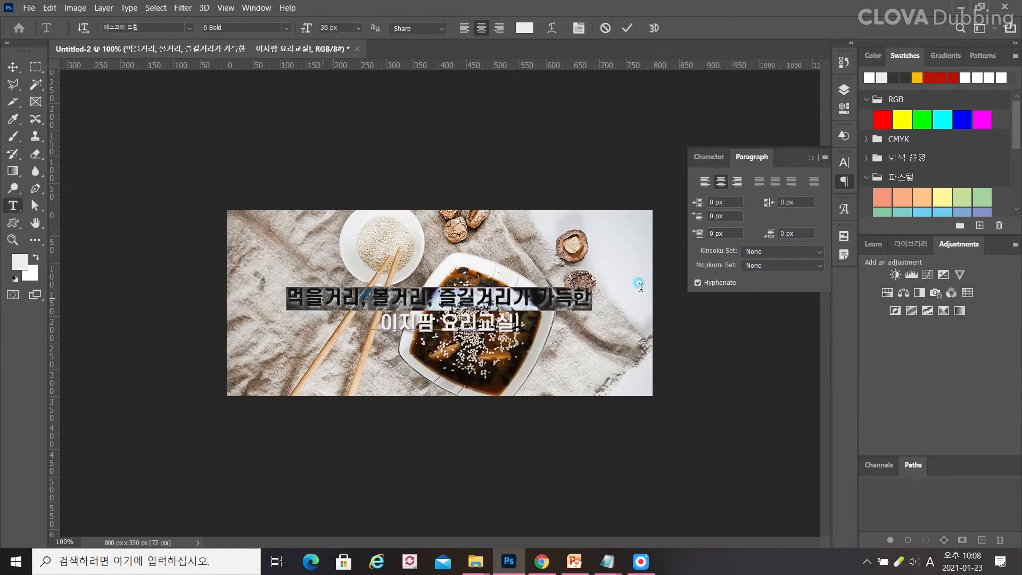
click(709, 157)
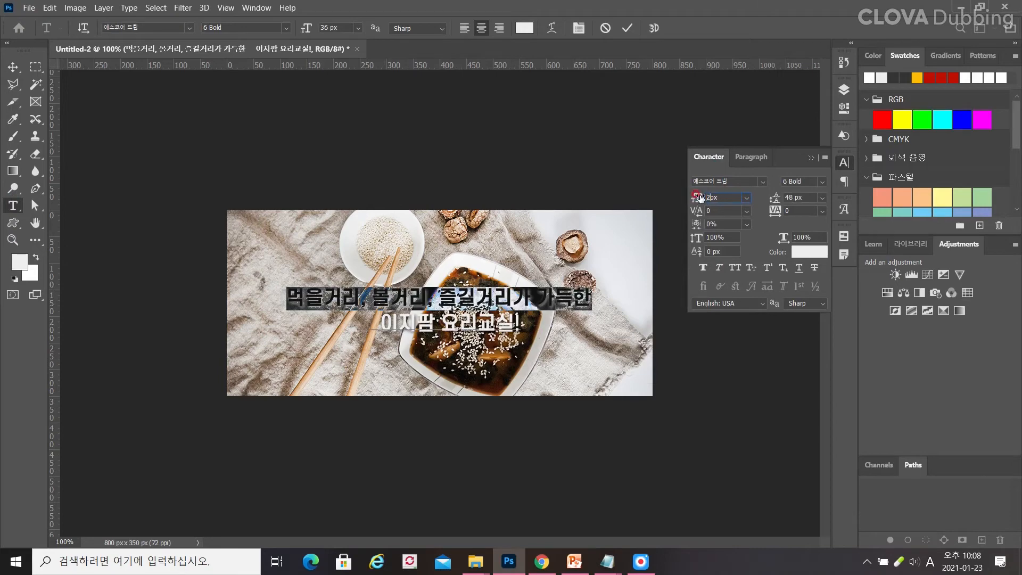
key(Return)
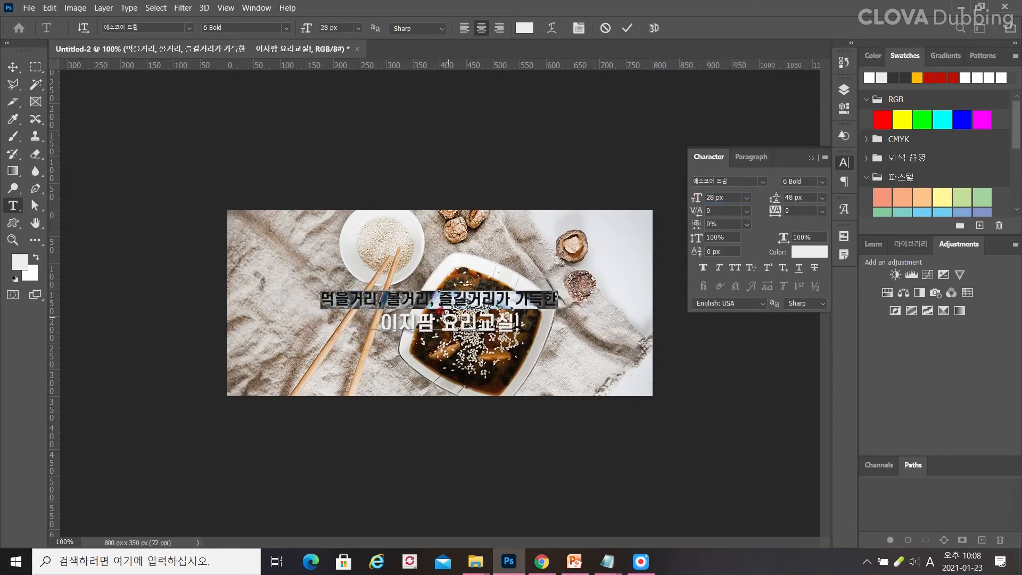
- Set the font size of the "이지팜 요리교실!" line to 56 px and leave text editing
click(369, 318)
shift+click(534, 317)
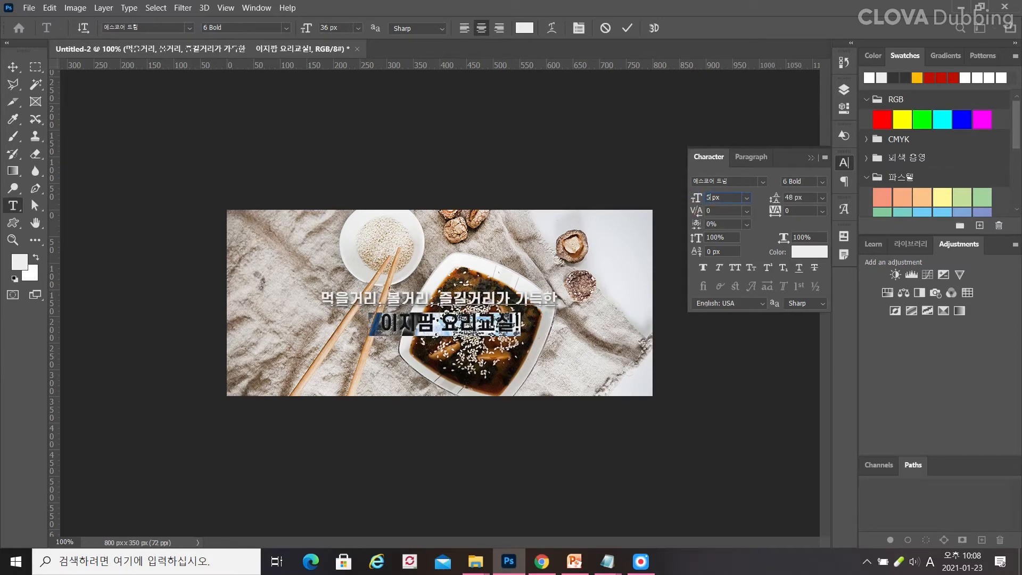
click(684, 188)
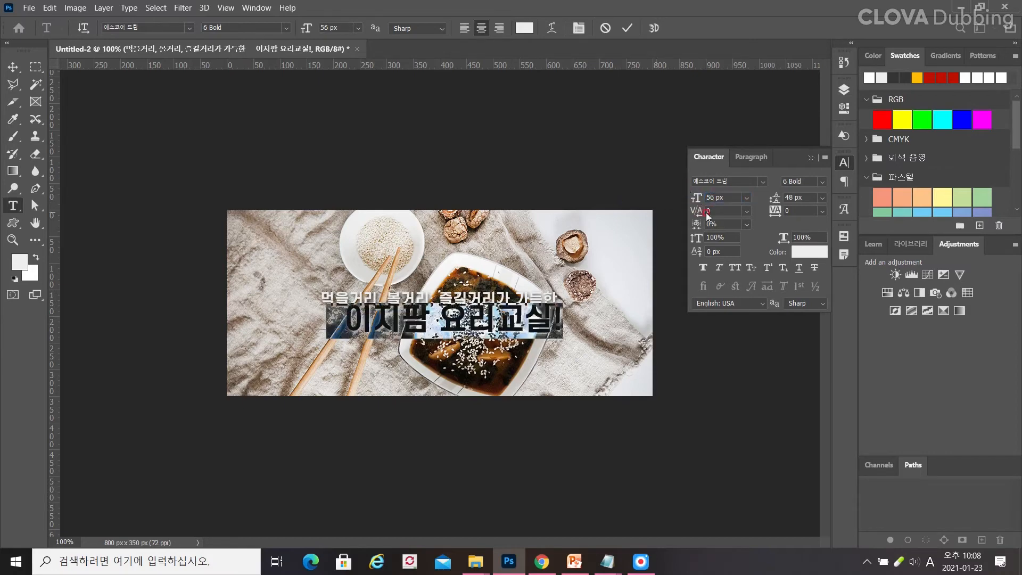
click(434, 300)
key(v)
- Set the slide text's leading to 72 px and reposition the text block near the center of the photo
click(823, 197)
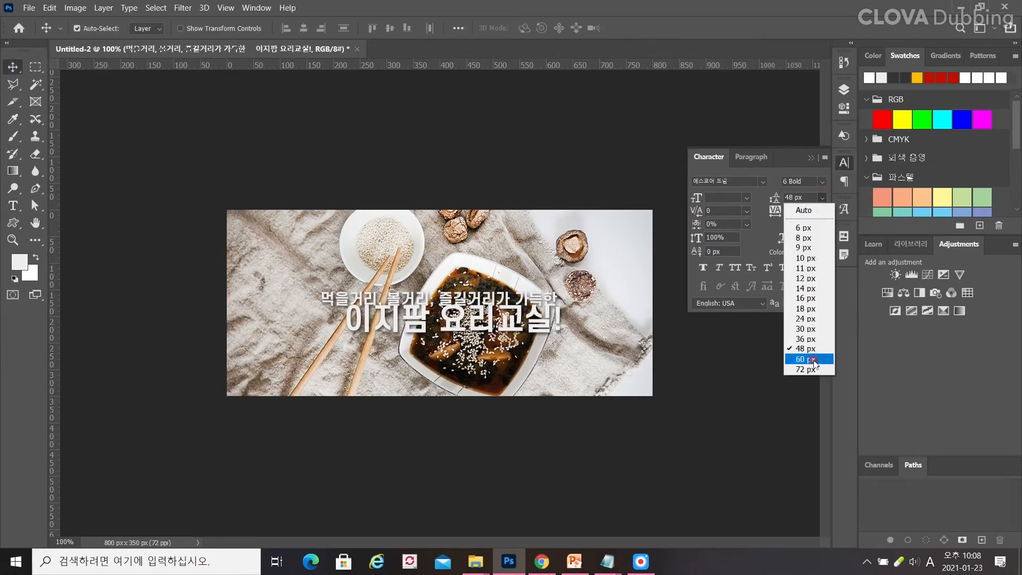
click(813, 361)
click(823, 197)
click(804, 366)
drag(472, 340, 453, 329)
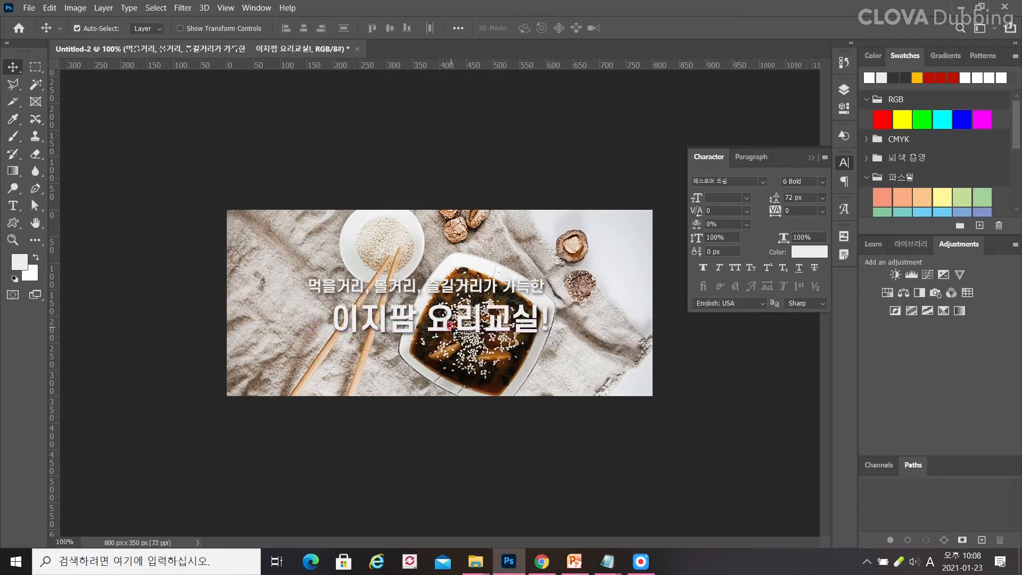
- Export the finished cooking class slide for web as a PNG-24 named main03 in the images folder
click(21, 6)
click(93, 194)
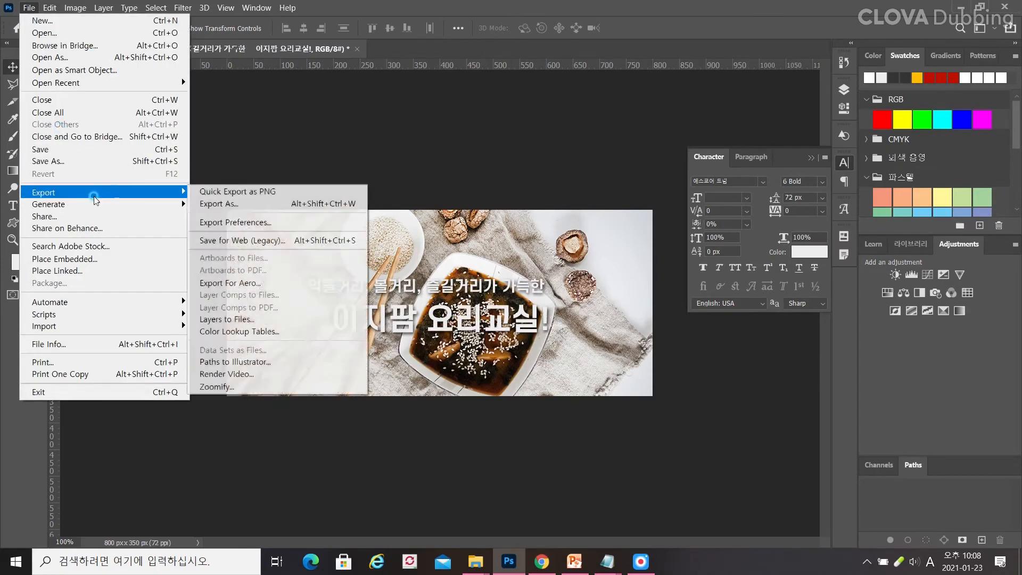
click(233, 243)
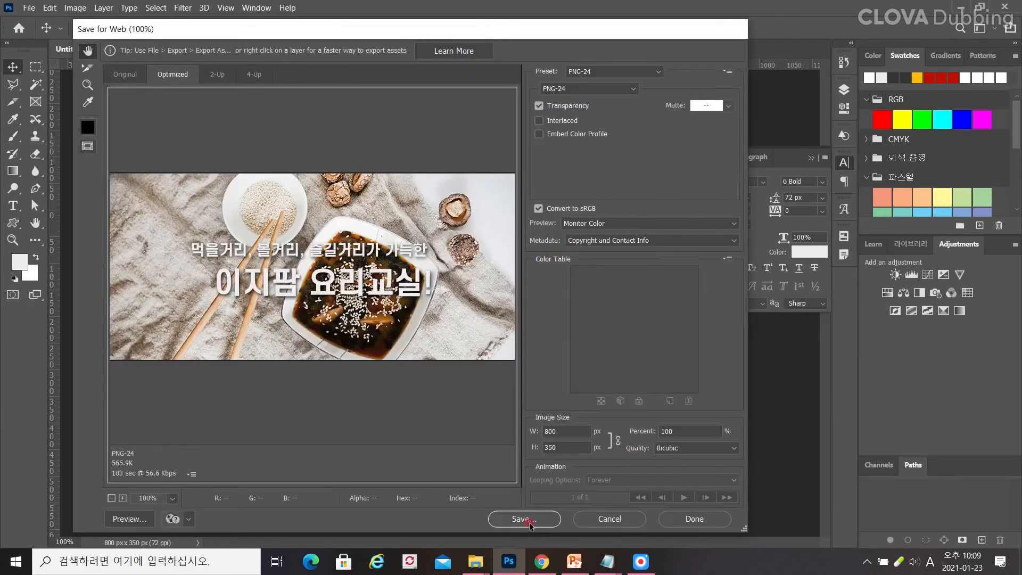
click(527, 519)
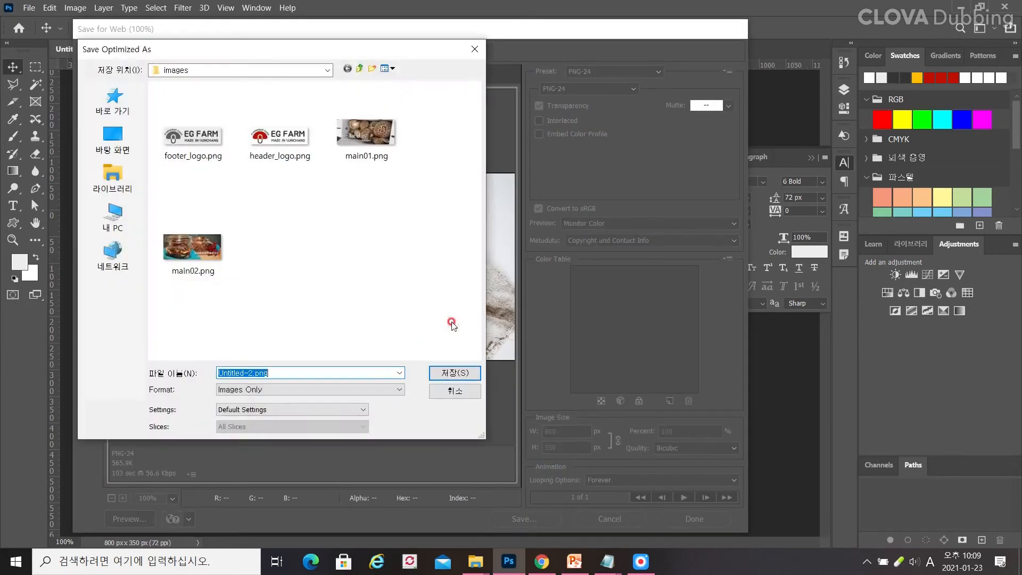
click(193, 237)
click(229, 372)
click(251, 388)
click(455, 373)
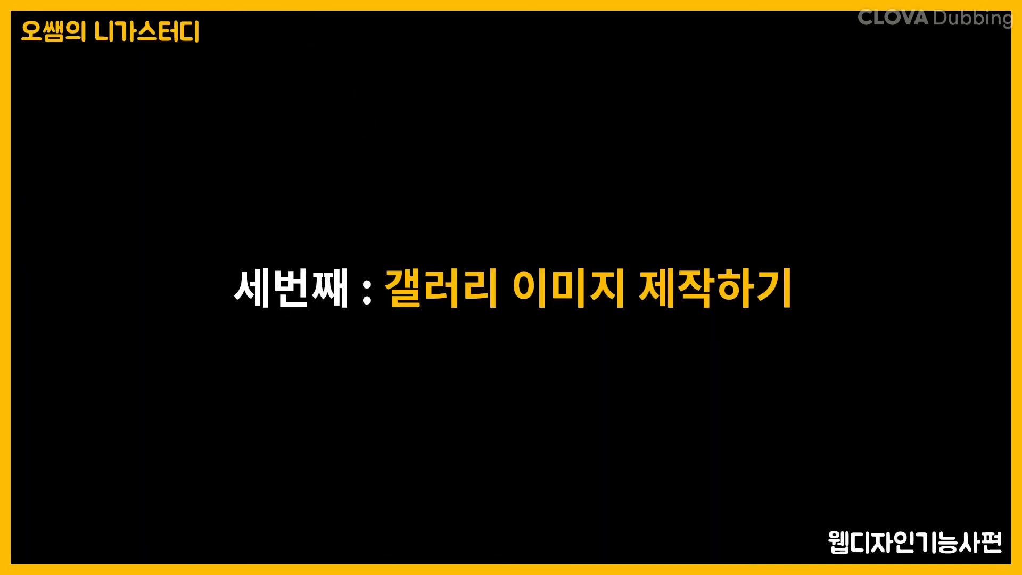
- Close the question19.jpg title picture and switch back to Photoshop
key(Escape)
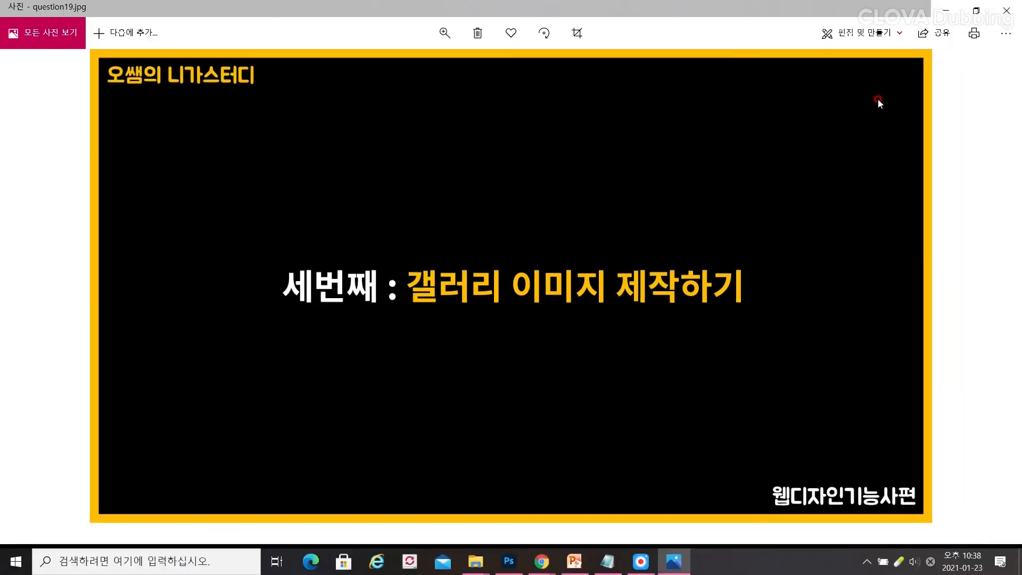
click(1006, 10)
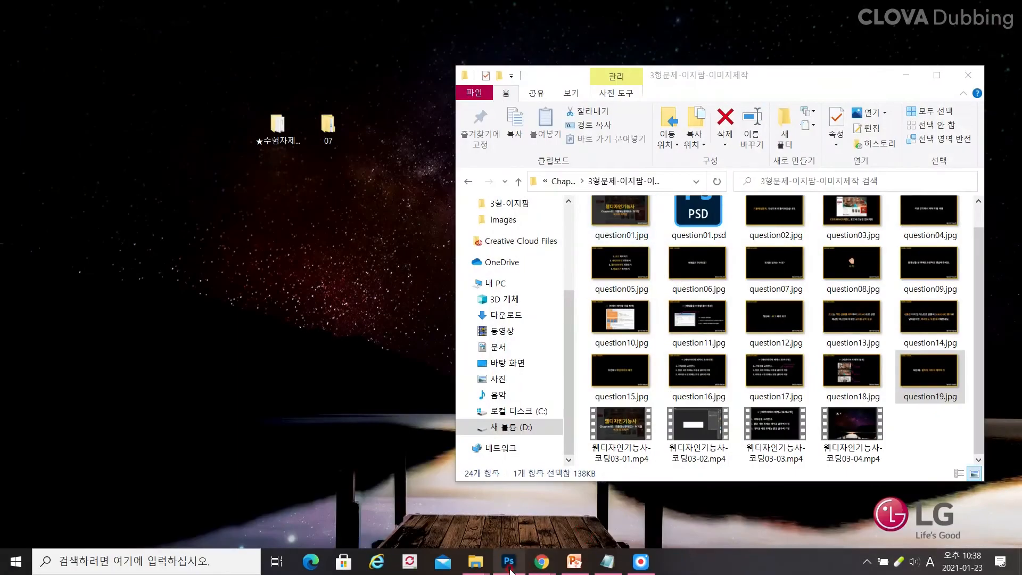
click(509, 561)
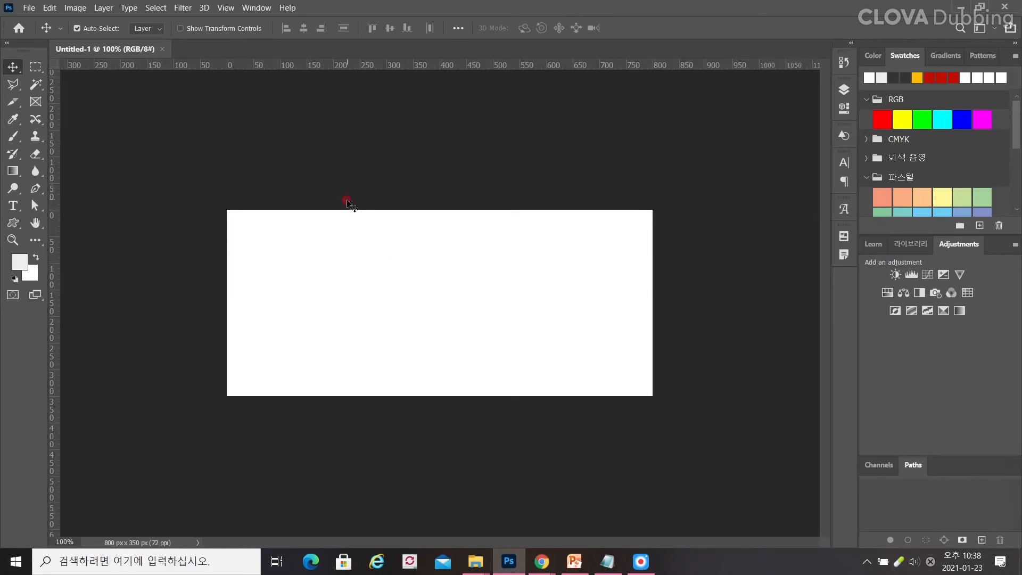
- Create a new 80 x 100 px document at 72 pixels/inch and close the blank 800 x 350 px document
key(ctrl+n)
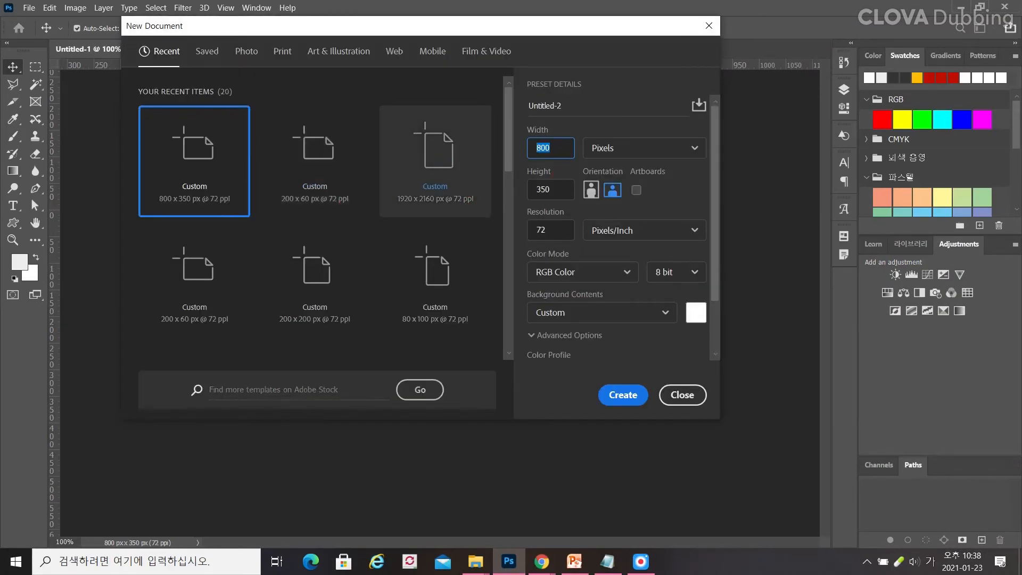
text(80)
key(Tab)
text(100)
key(ctrl+2)
mouse_move(555, 158)
mouse_down()
mouse_move(523, 150)
mouse_move(567, 161)
mouse_up()
mouse_move(563, 201)
mouse_down()
mouse_move(528, 211)
mouse_move(568, 206)
mouse_move(566, 250)
mouse_move(564, 241)
mouse_up()
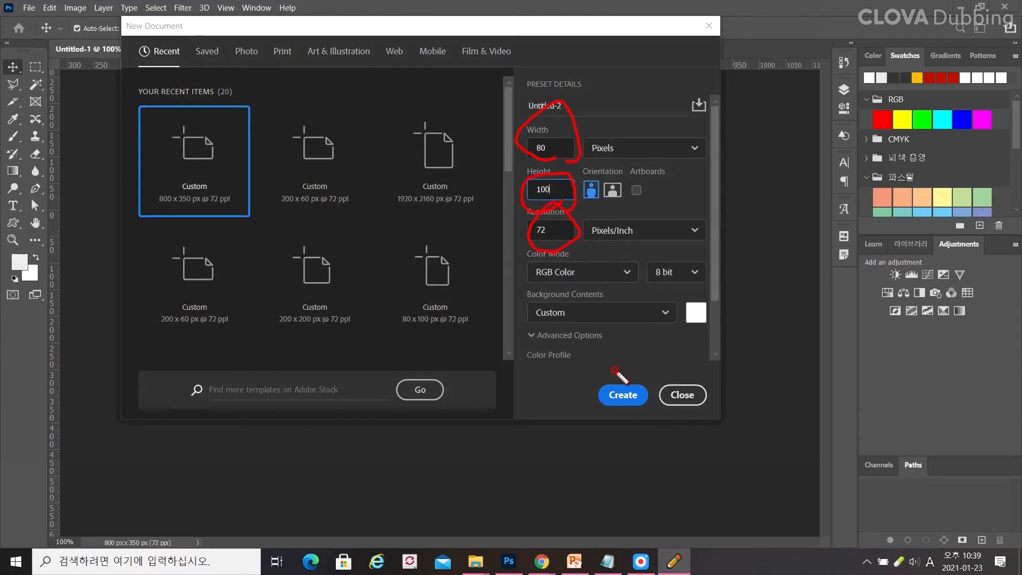
drag(619, 389, 673, 302)
key(Escape)
click(624, 390)
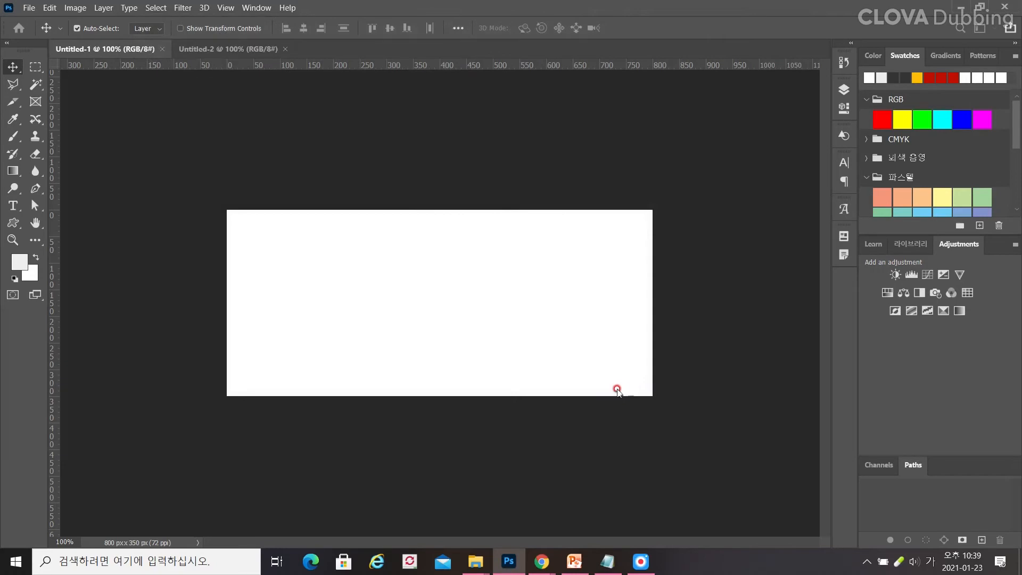
click(191, 57)
click(162, 49)
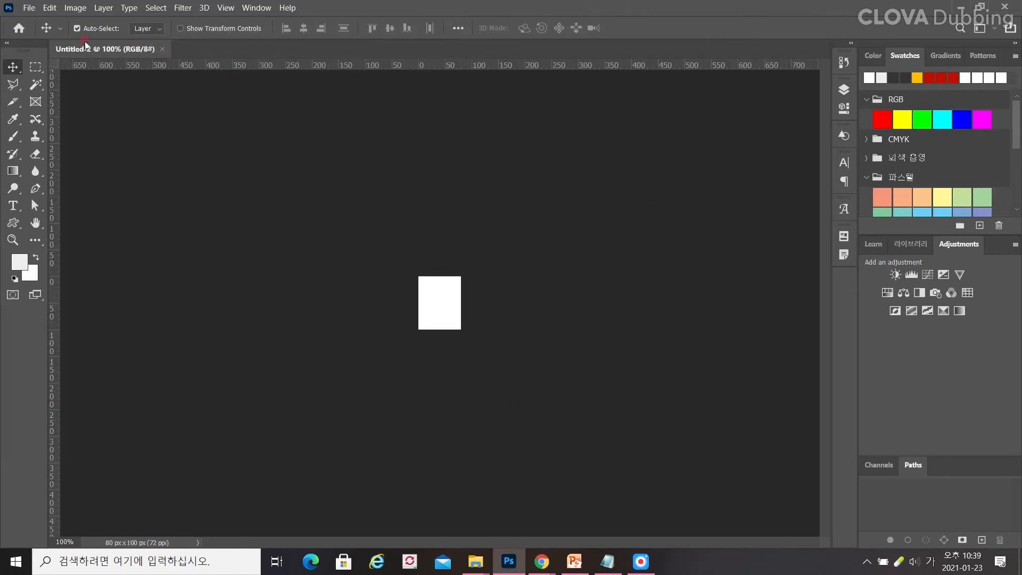
- Place the gallery01 photo from the 03-content2 folder as embedded and enlarge it to about 3.02% so it covers the canvas
click(30, 8)
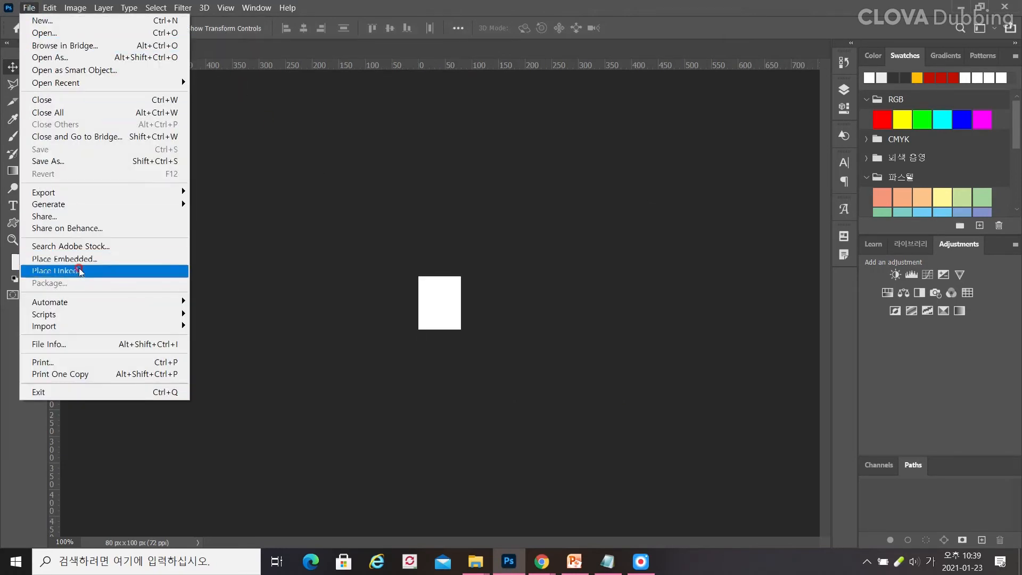
click(64, 260)
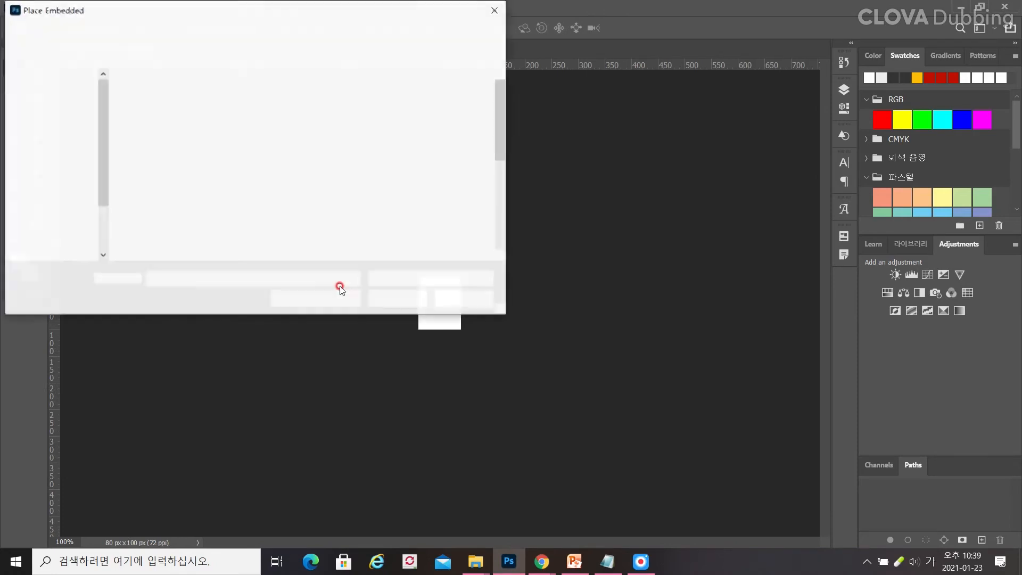
click(54, 185)
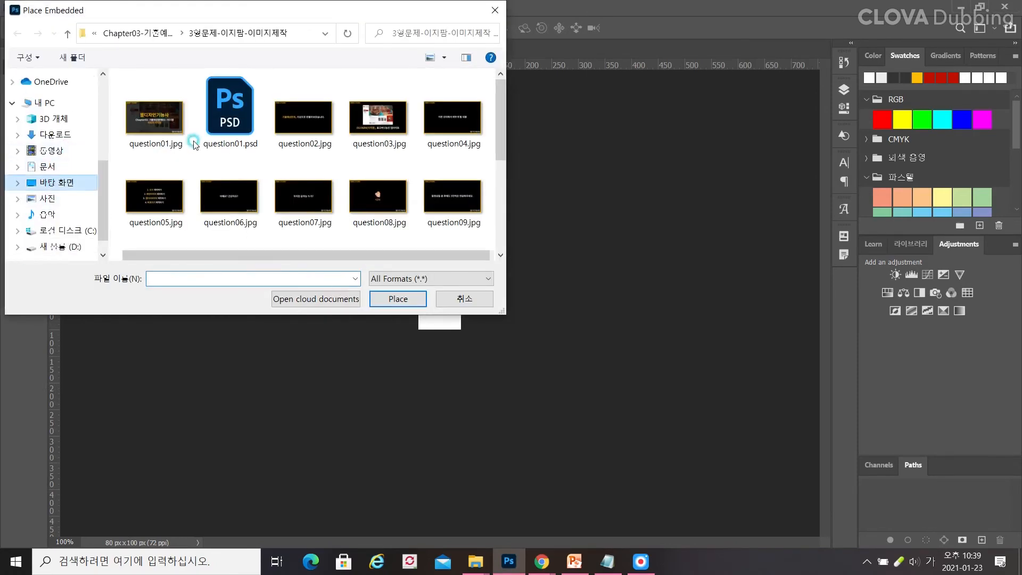
double_click(154, 99)
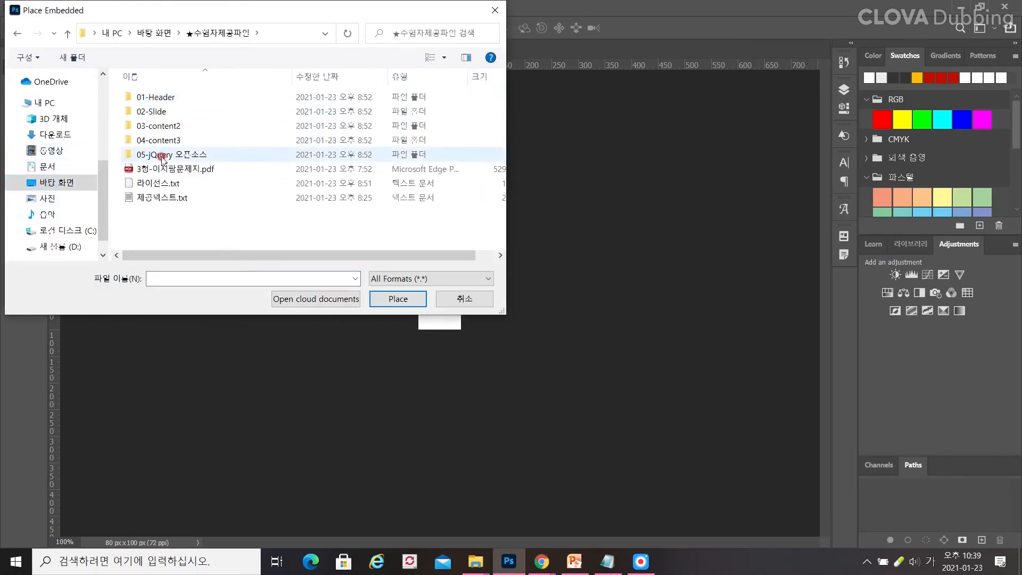
double_click(158, 128)
double_click(165, 111)
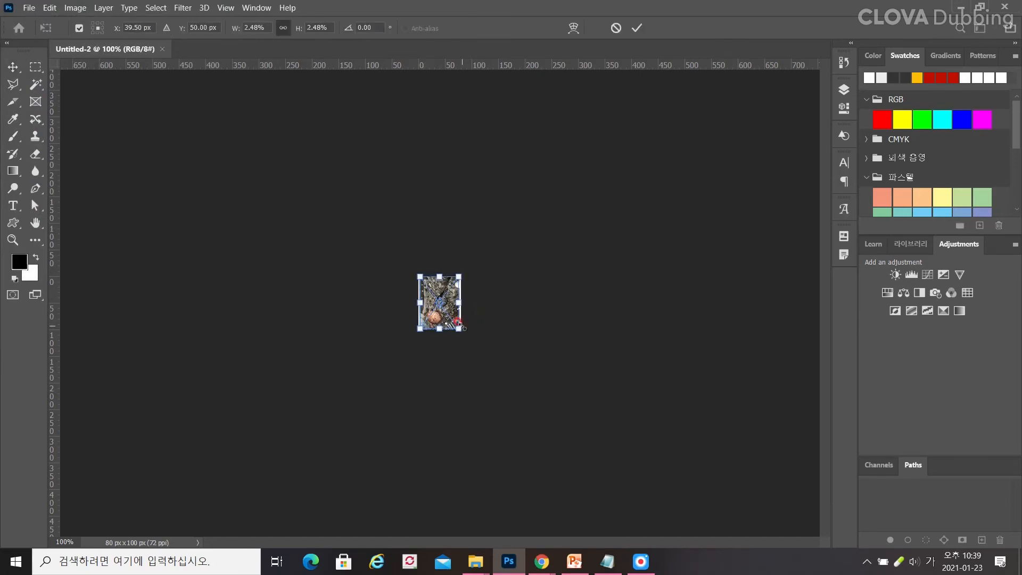
mouse_move(459, 326)
mouse_down()
mouse_move(468, 342)
mouse_move(461, 335)
mouse_up()
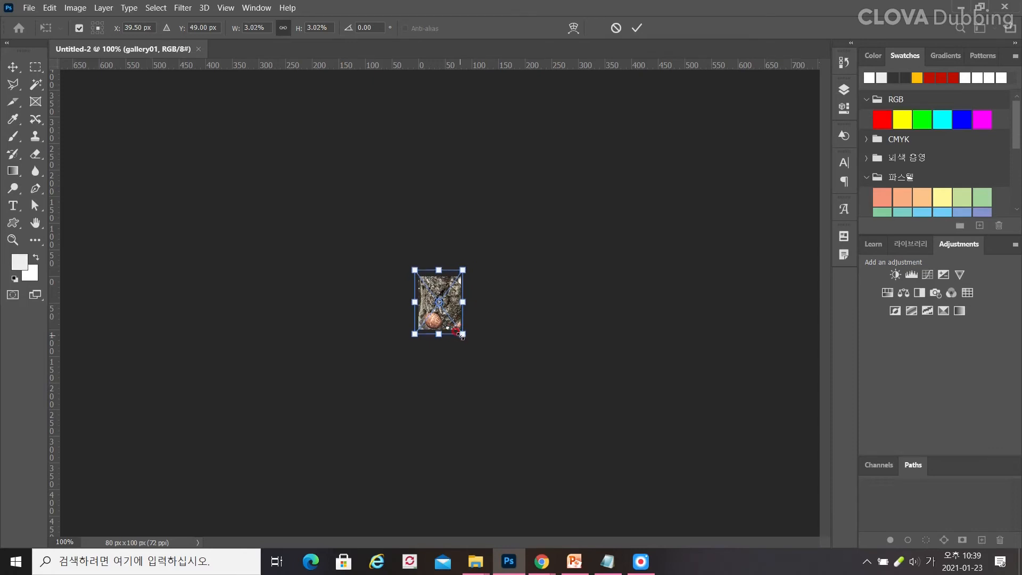
key(Return)
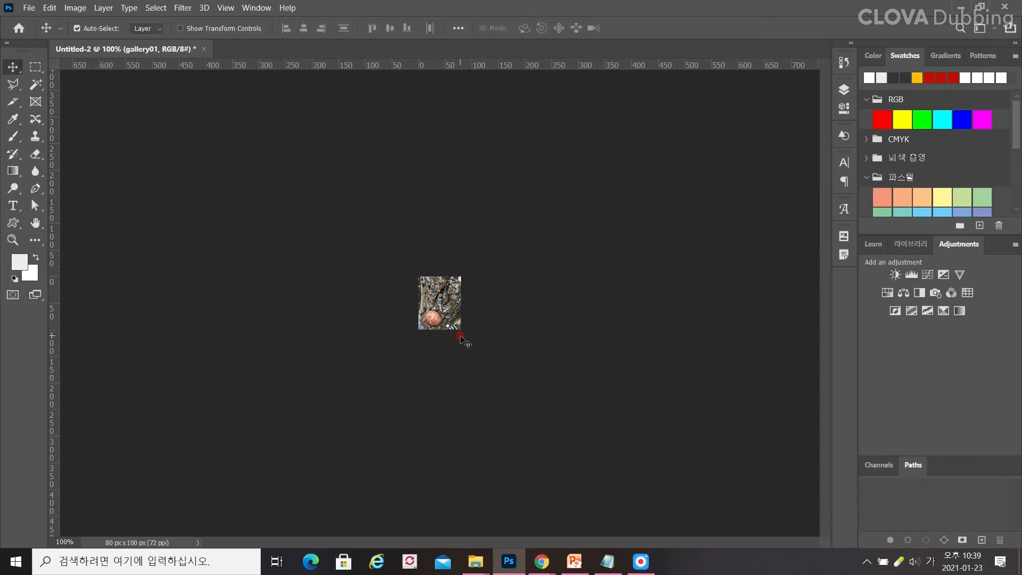
- Export the gallery01 image for web as a PNG-24 named gall01 in the images folder
click(28, 7)
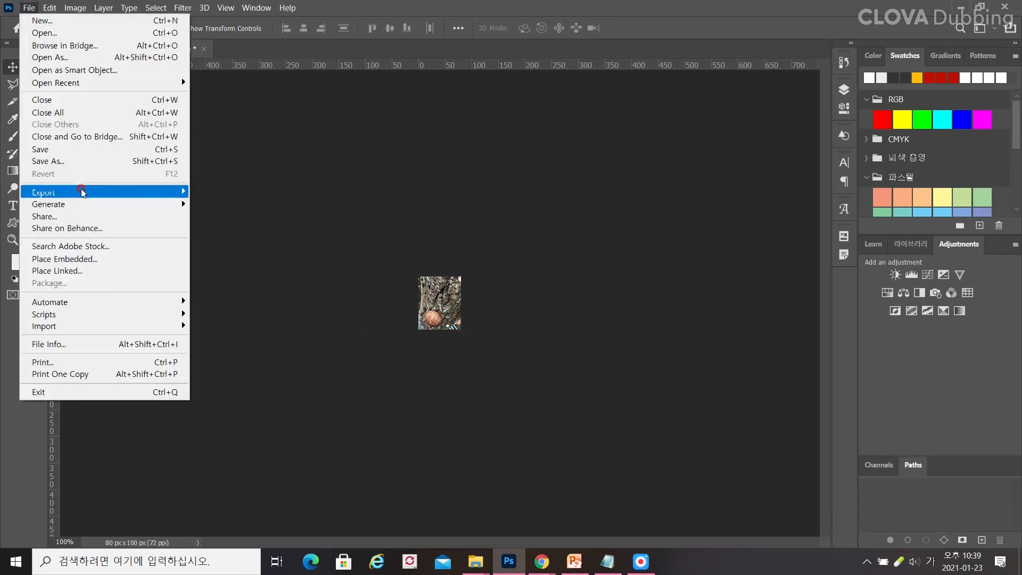
mouse_move(80, 192)
click(258, 245)
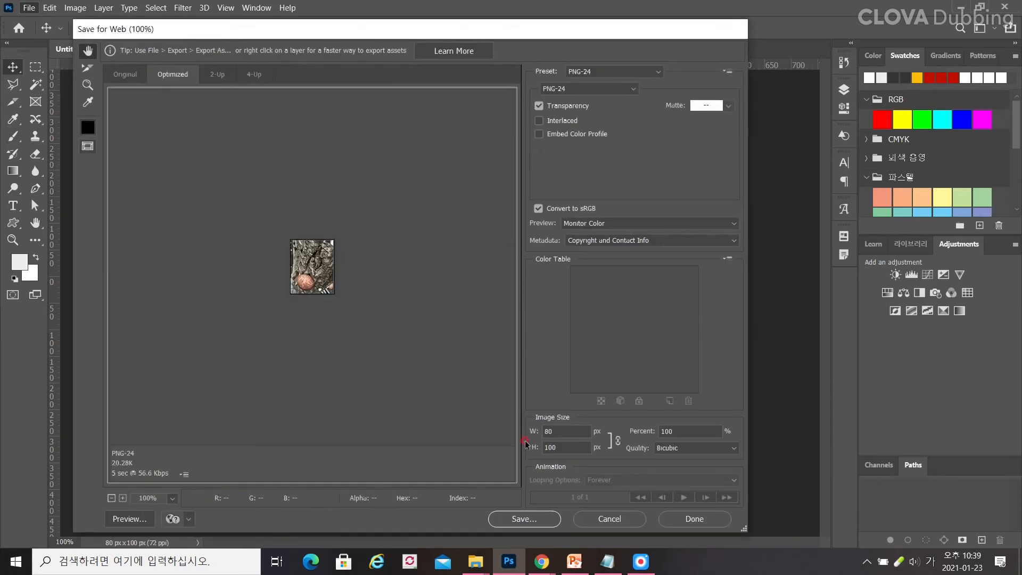
click(520, 524)
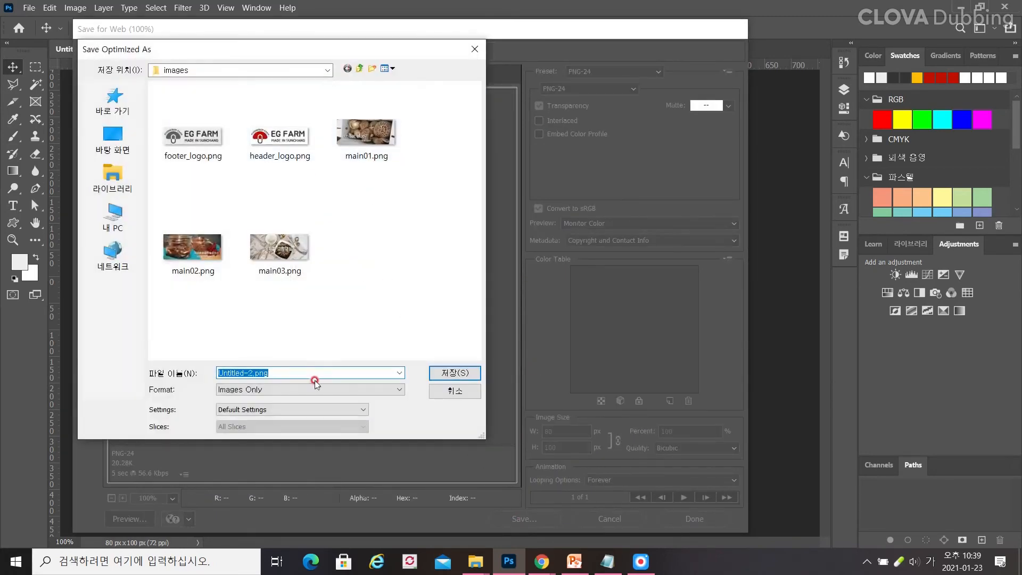
text(ㅡ)
key(BackSpace)
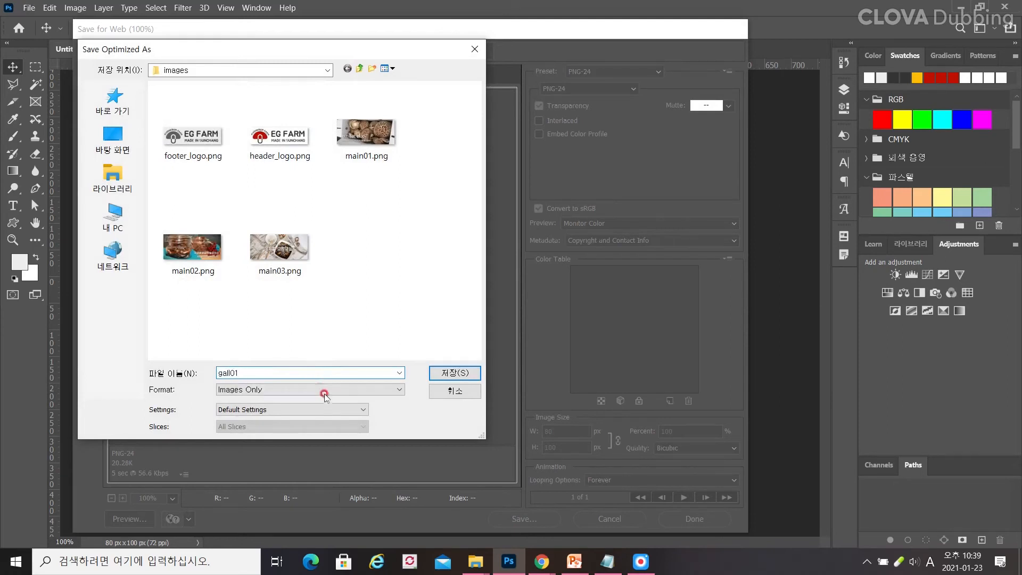
click(456, 374)
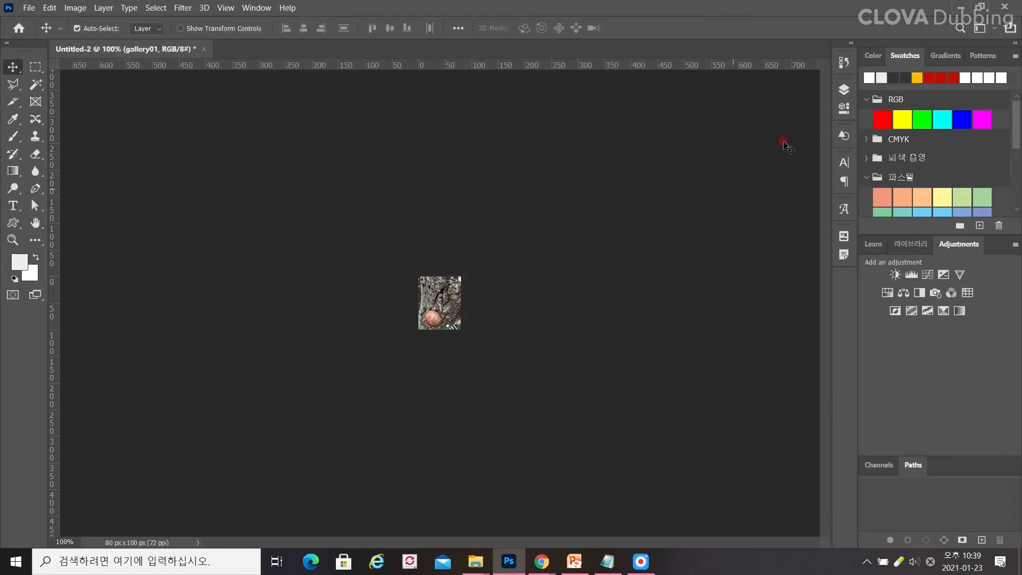
- Replace the gallery01 layer with the embedded gallery02 photo, enlarged to about 2.92% to cover the canvas
click(844, 89)
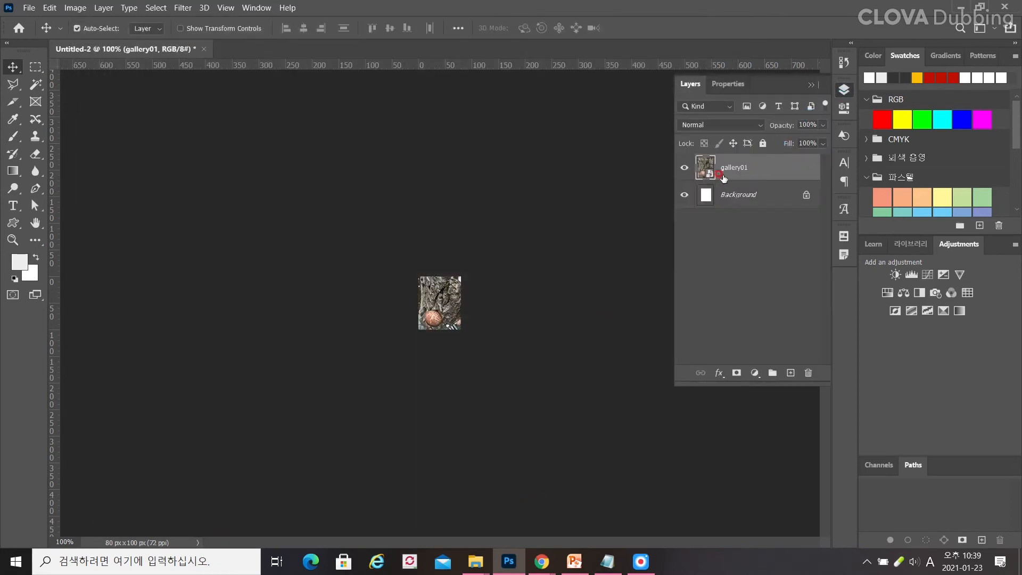
key(Delete)
click(29, 8)
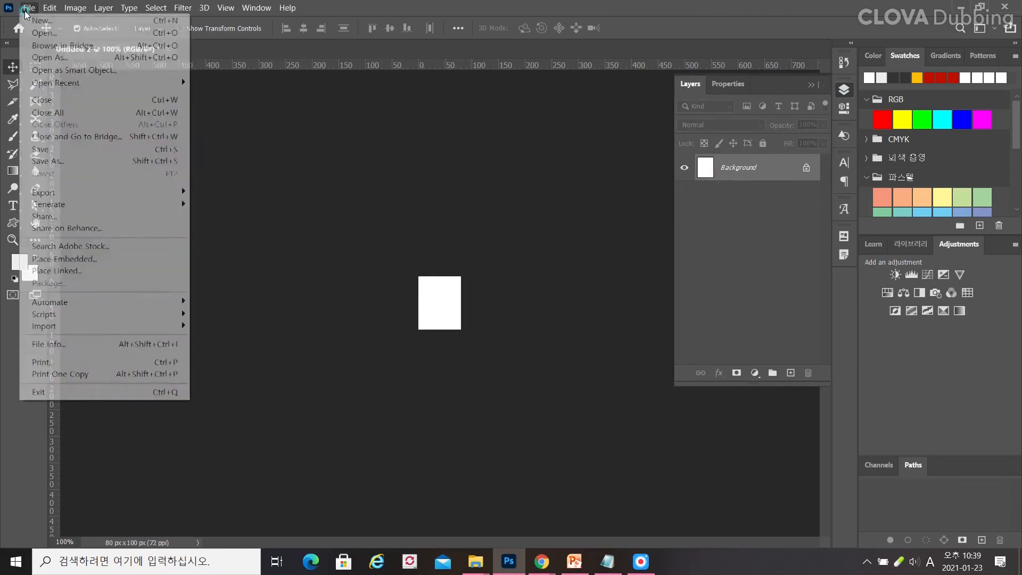
click(65, 261)
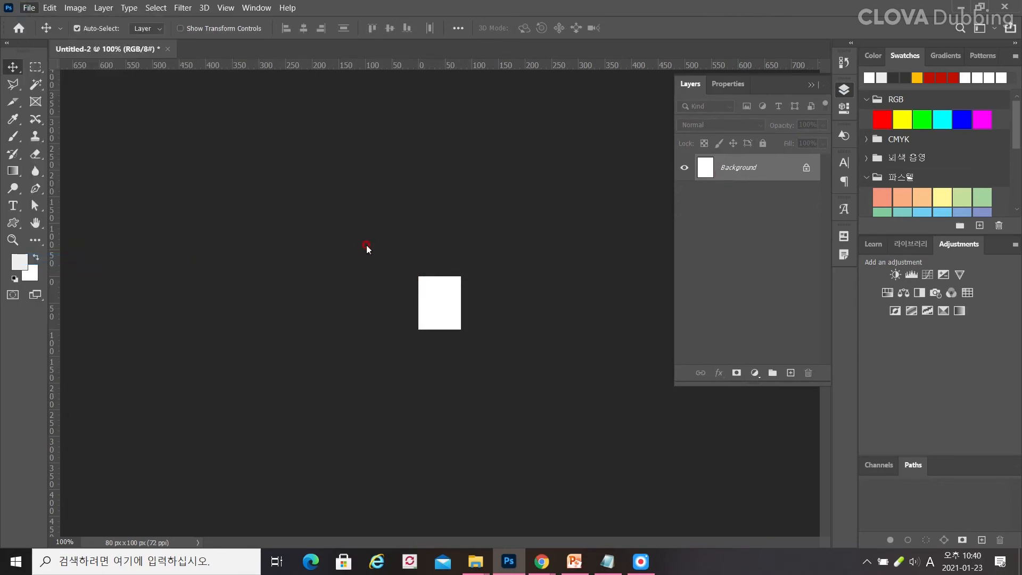
double_click(249, 139)
drag(459, 330, 461, 335)
key(Return)
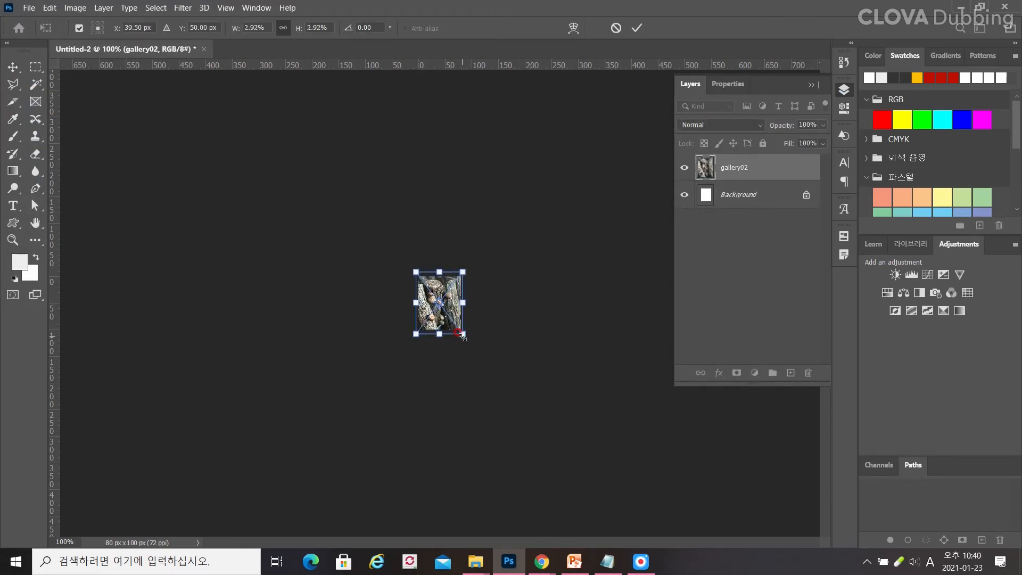
- Export the gallery02 image for web as a PNG-24 into the images folder, continuing the gall01 file naming
click(28, 9)
mouse_move(103, 192)
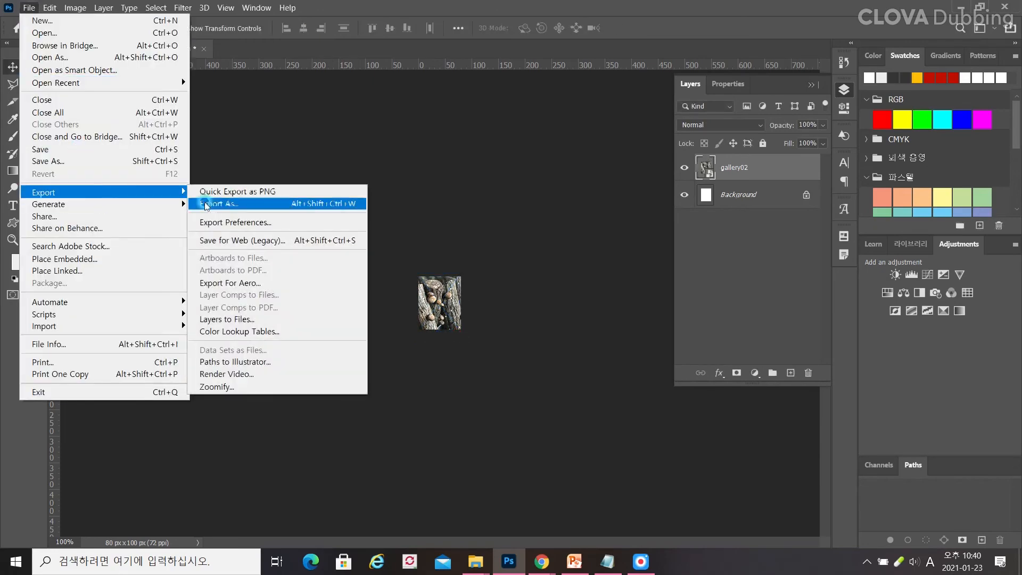
click(236, 242)
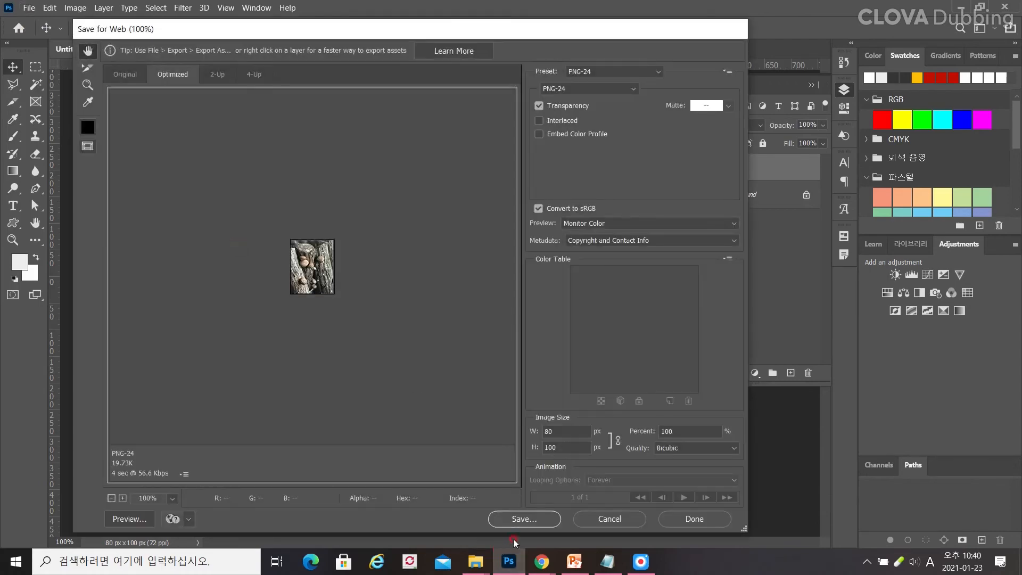
click(517, 522)
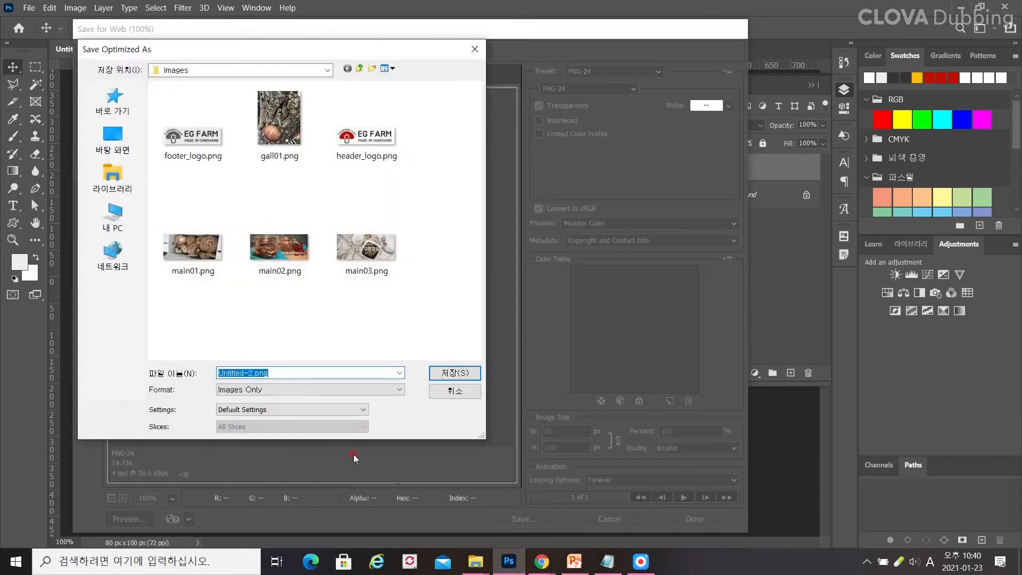
text(gall0)
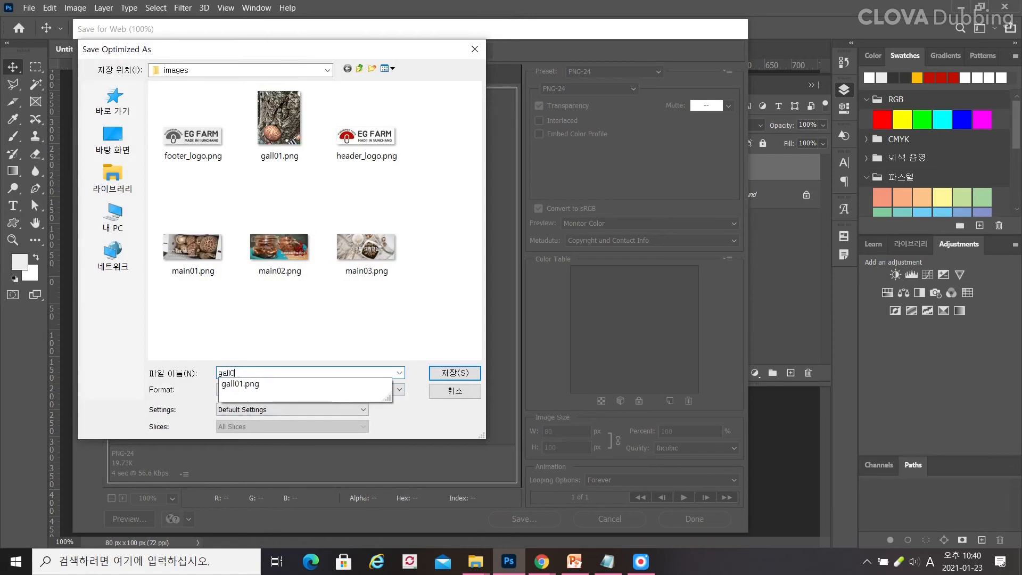
click(335, 383)
click(456, 373)
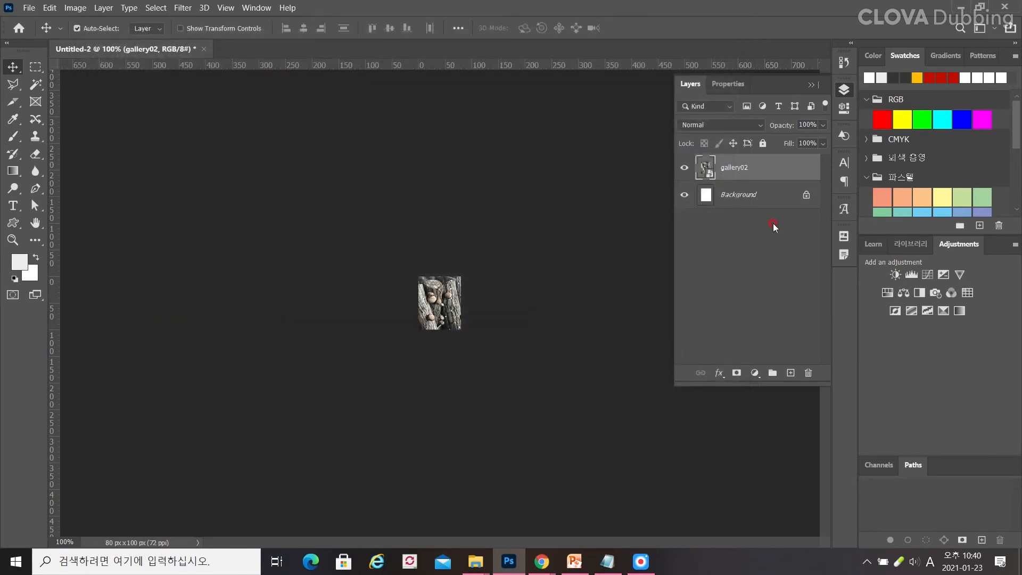
- Replace the gallery02 layer with the embedded gallery03 photo, enlarged to about 3.06% to cover the canvas
key(Delete)
click(26, 8)
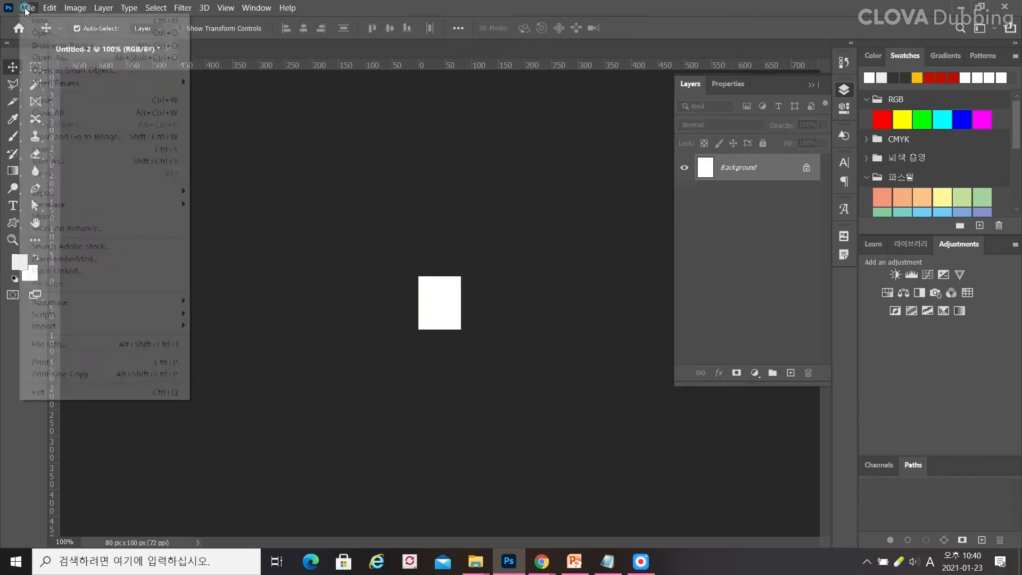
click(93, 261)
double_click(303, 114)
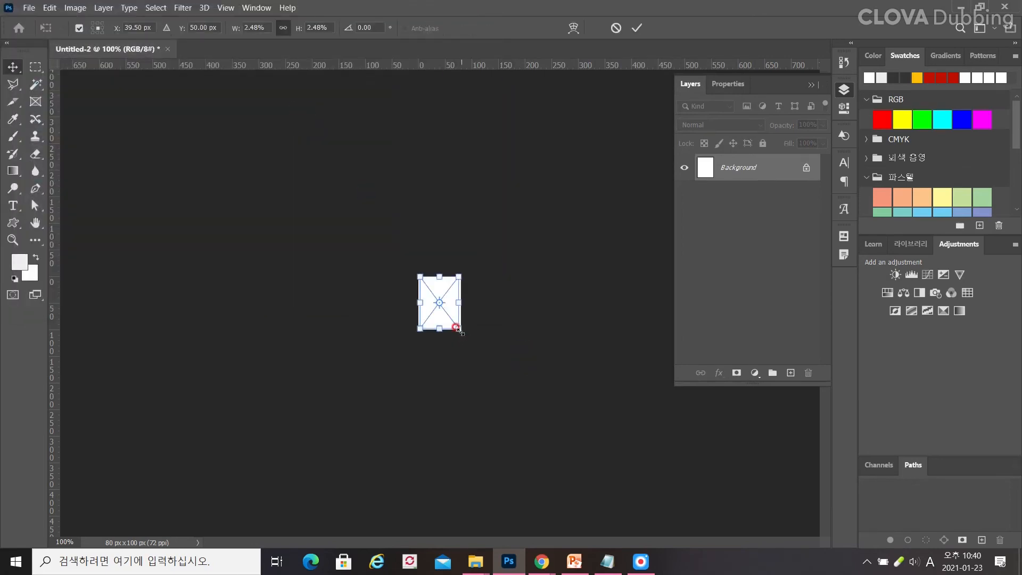
drag(460, 330, 464, 336)
click(463, 334)
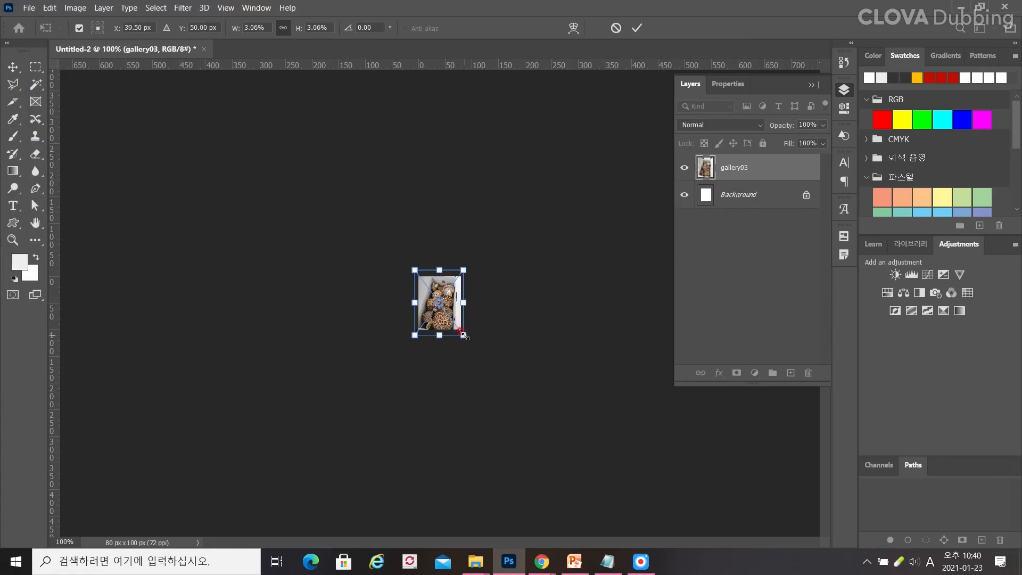
key(Return)
- Export the gallery03 image for web as a PNG-24 named gall03 in the images folder
click(29, 8)
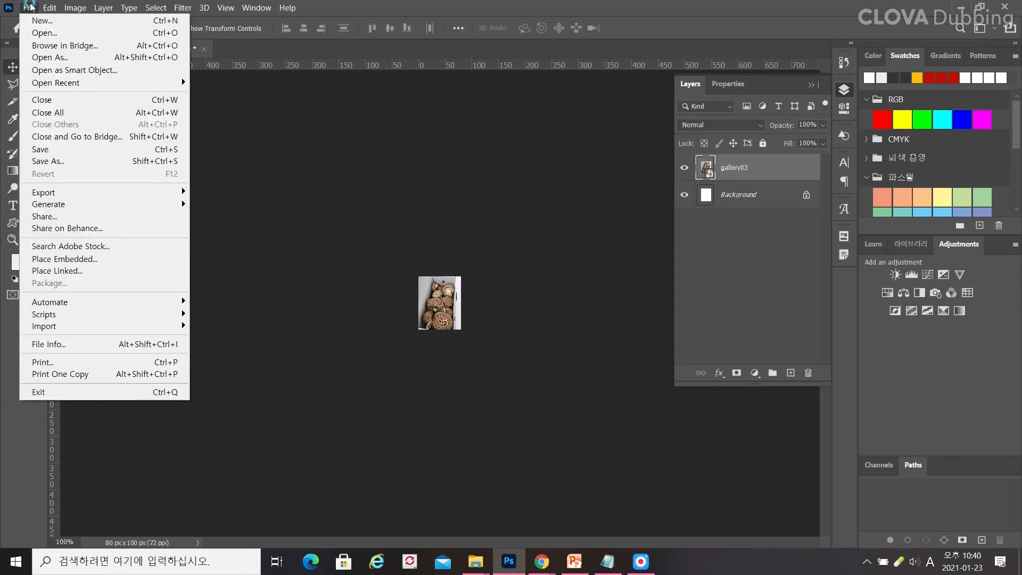
mouse_move(57, 195)
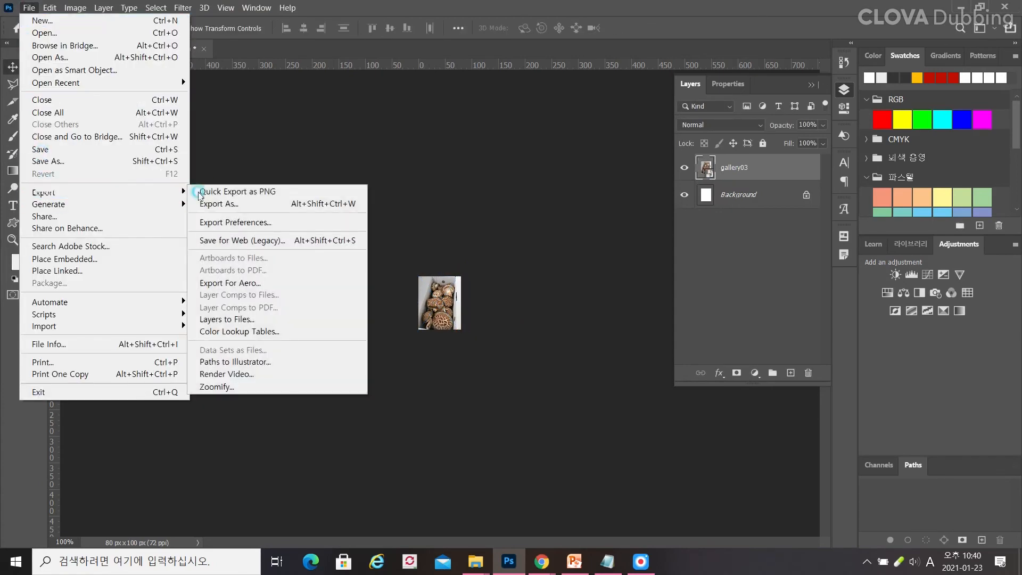
click(216, 240)
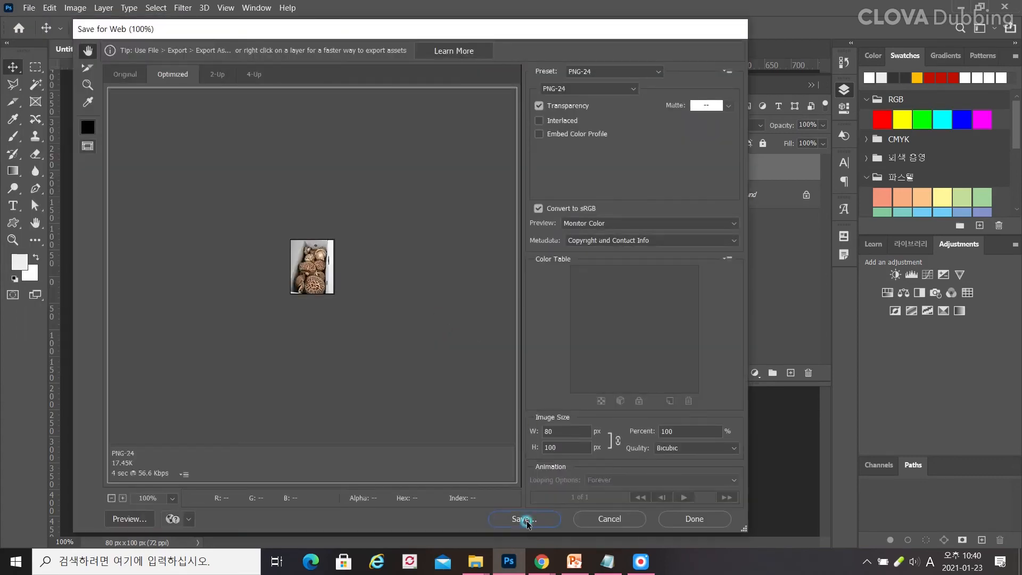
click(526, 521)
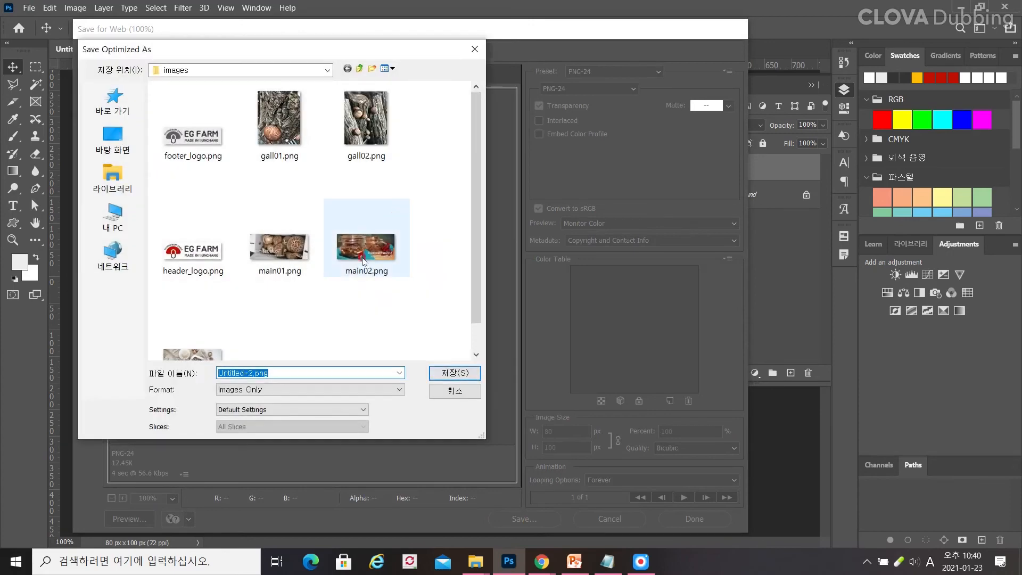
text(gall)
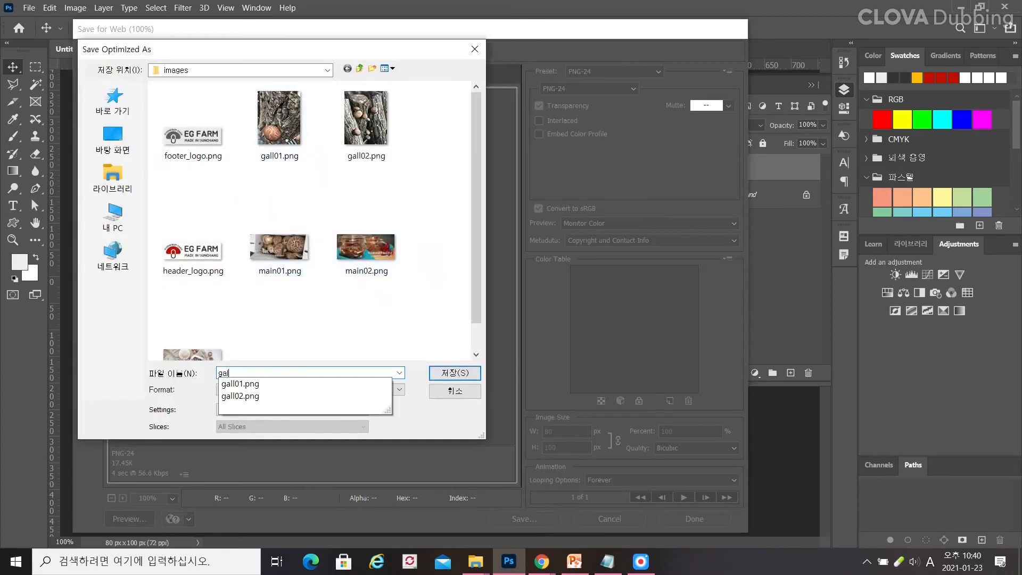
text(03)
key(Return)
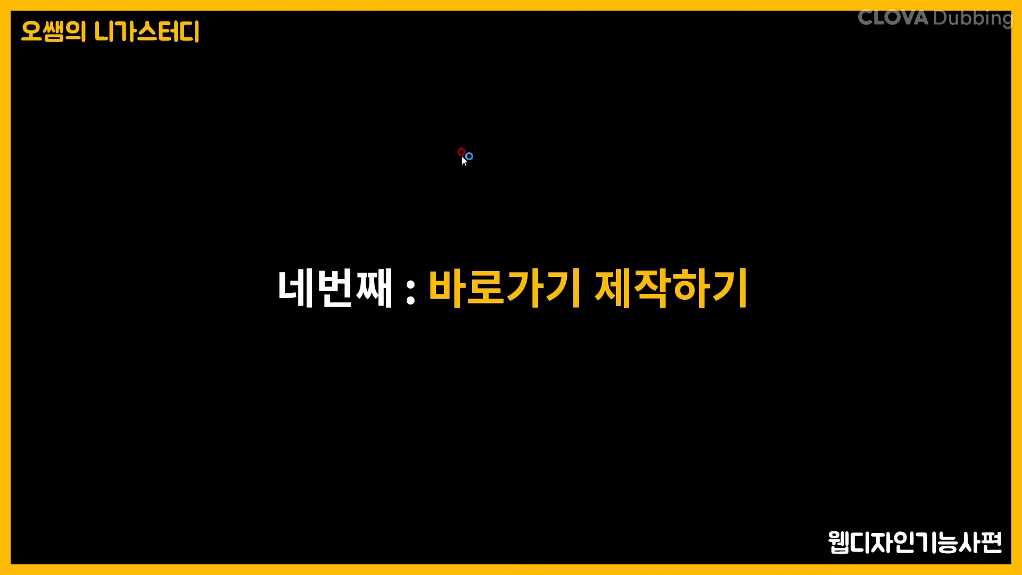
- Leave the title slide show and switch to Photoshop
key(Escape)
click(1003, 12)
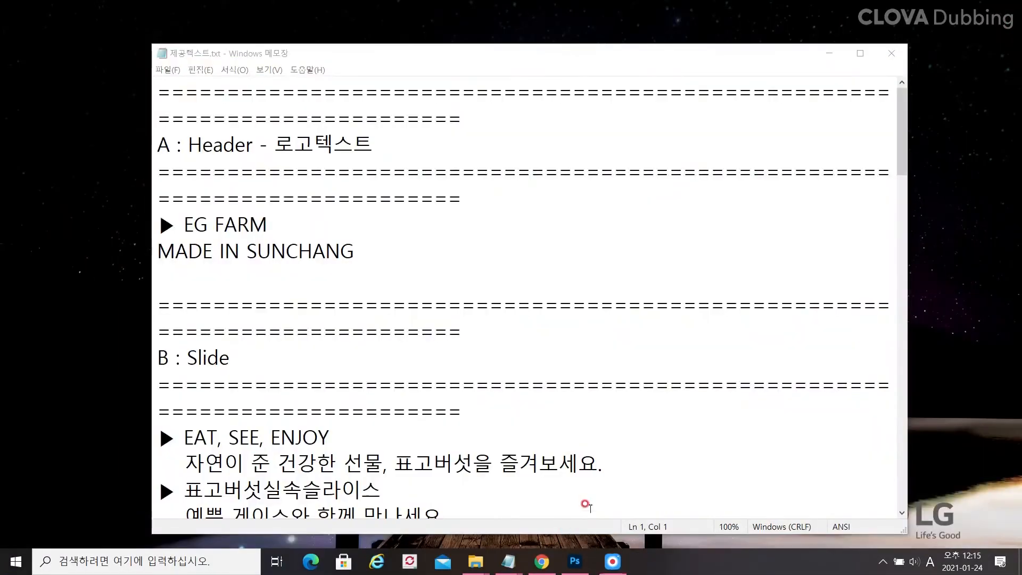
click(574, 568)
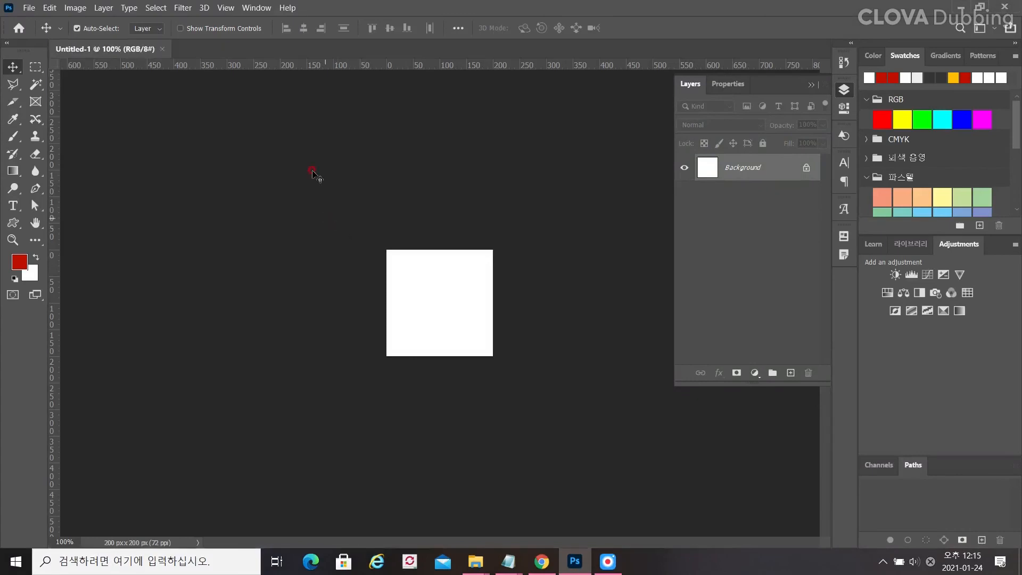
- Create a new 200 x 200 px document at 72 ppi and close the older blank document
click(39, 14)
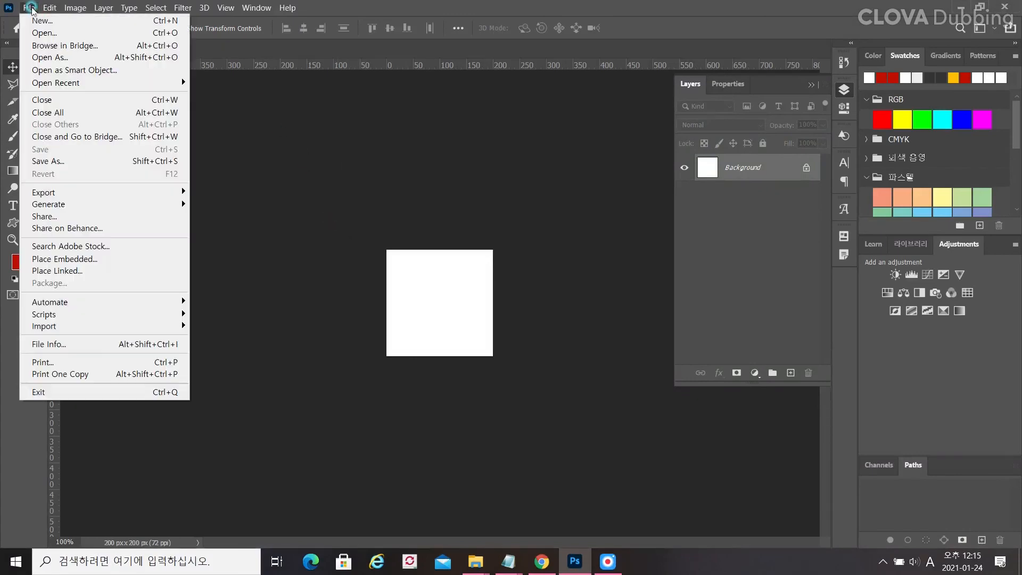
click(41, 19)
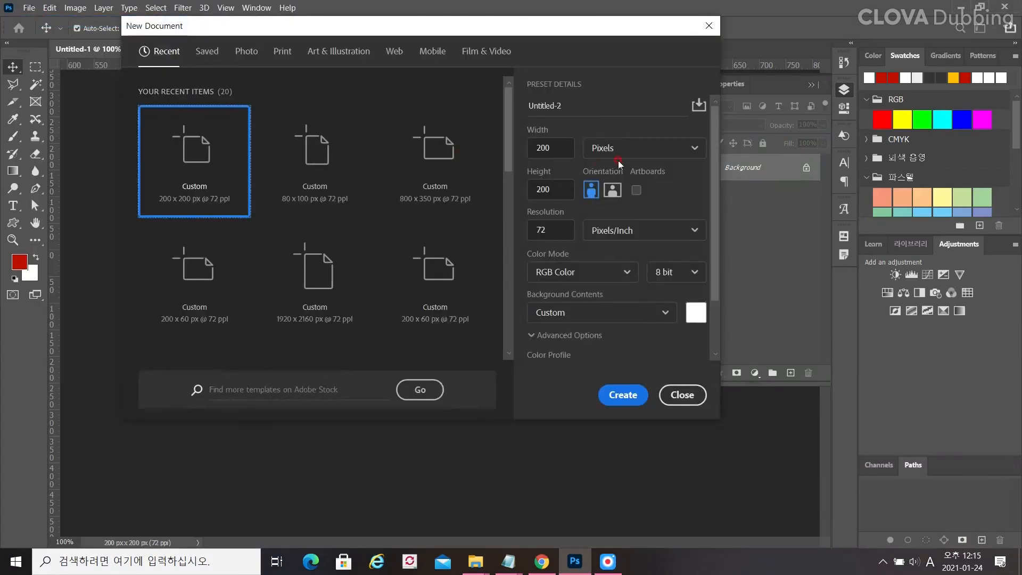
click(551, 145)
key(Tab)
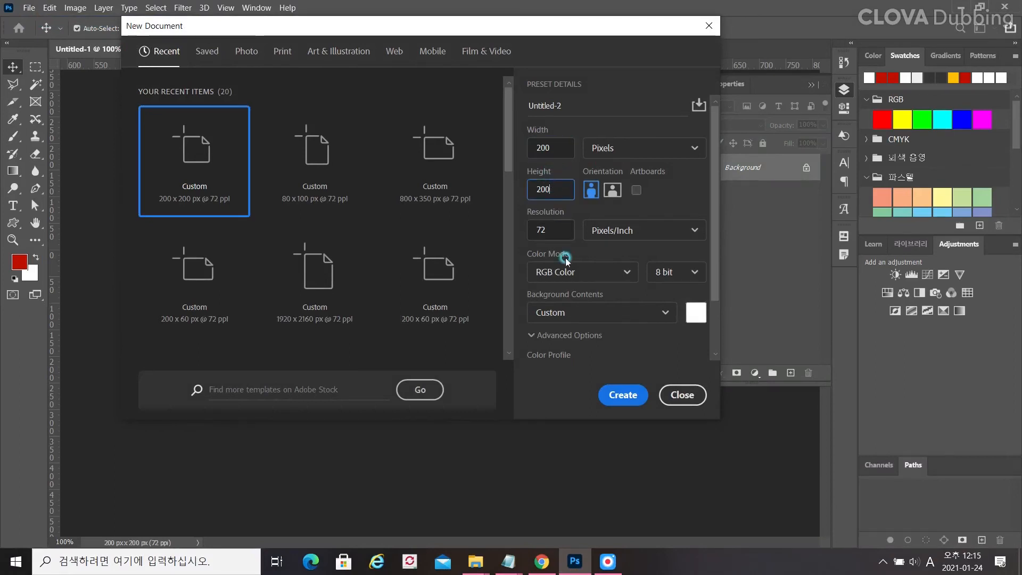
click(623, 395)
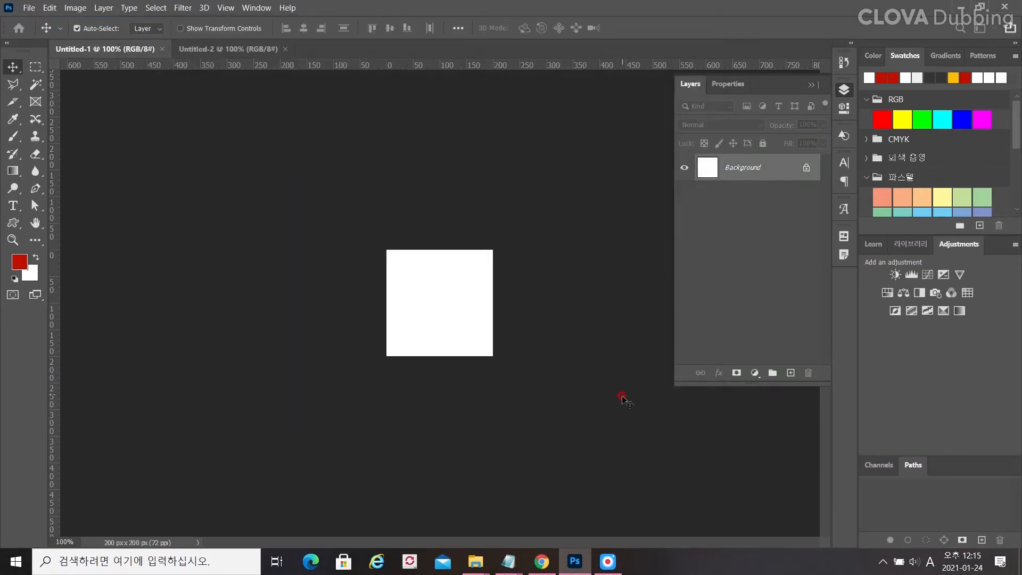
click(164, 49)
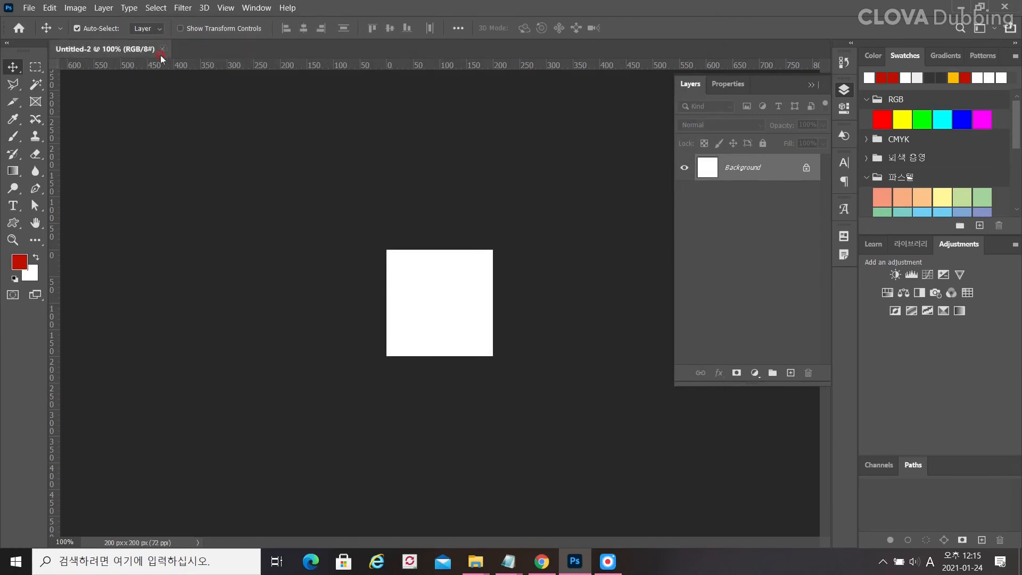
- Keep be0f00 as the foreground color and fill the Background layer with it
click(19, 263)
click(432, 416)
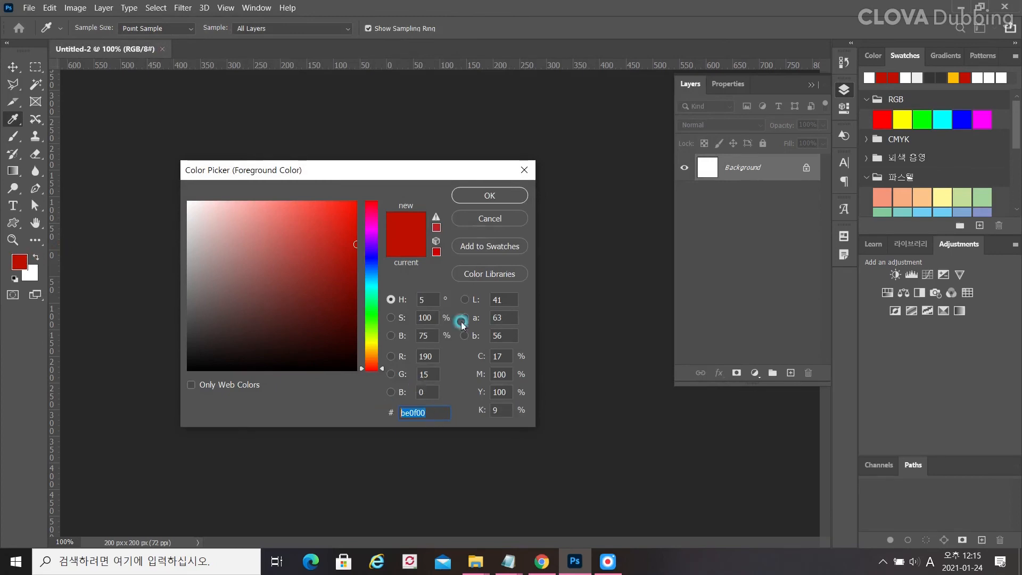
click(484, 197)
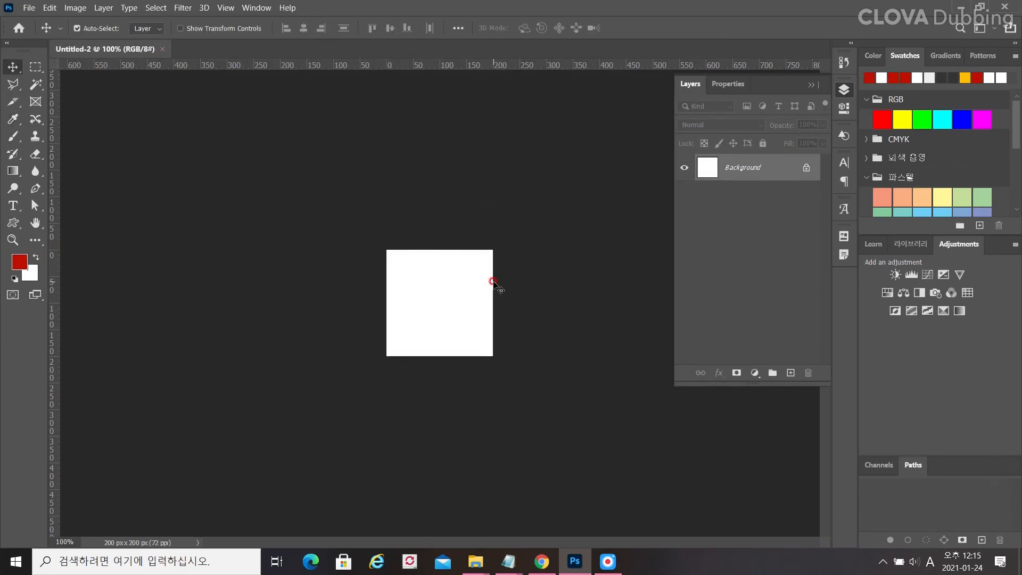
key(alt+BackSpace)
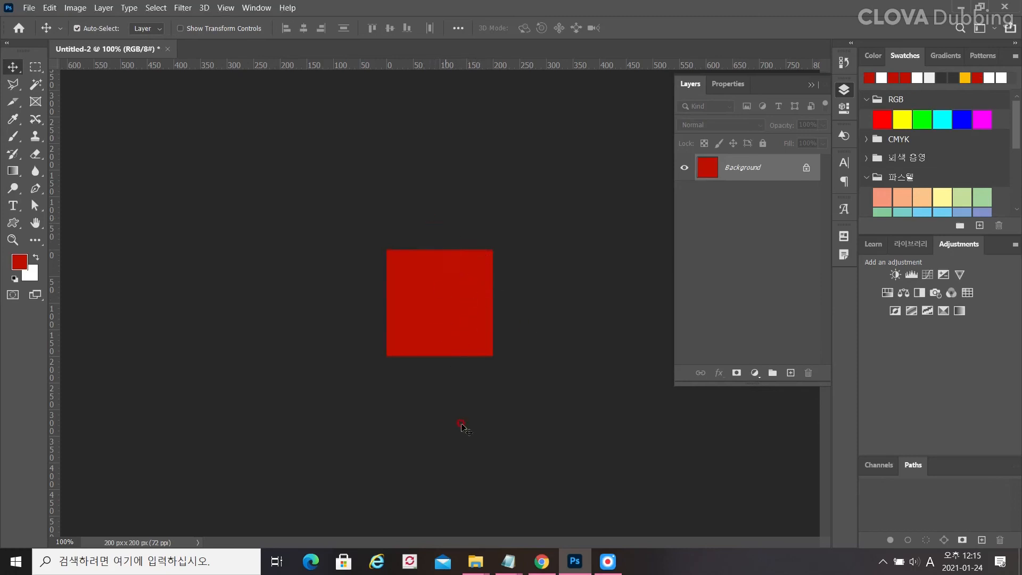
- Place the kitchen-731351_640 photo from the desktop's 04-content3 folder as an embedded image
click(29, 8)
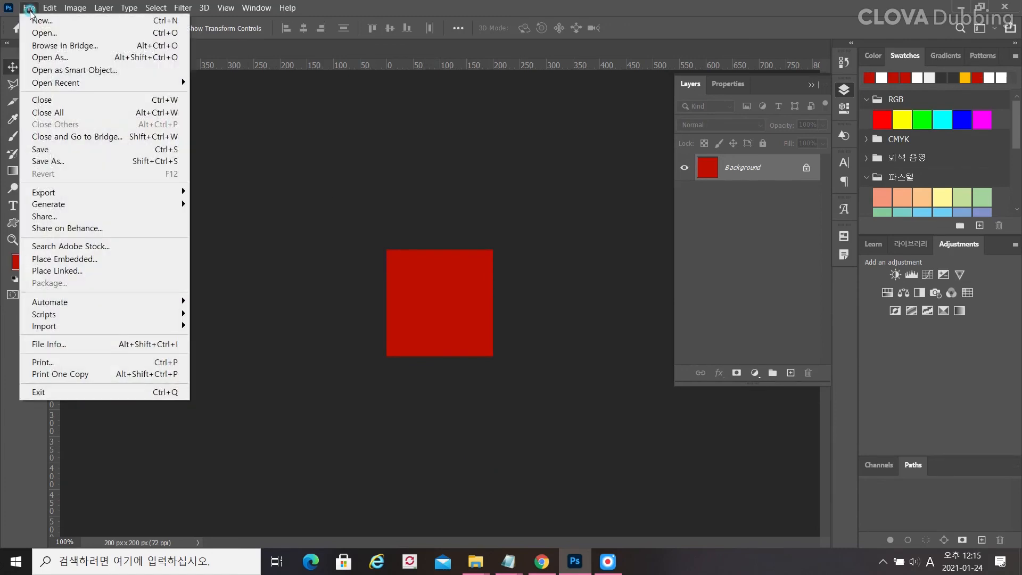
click(75, 260)
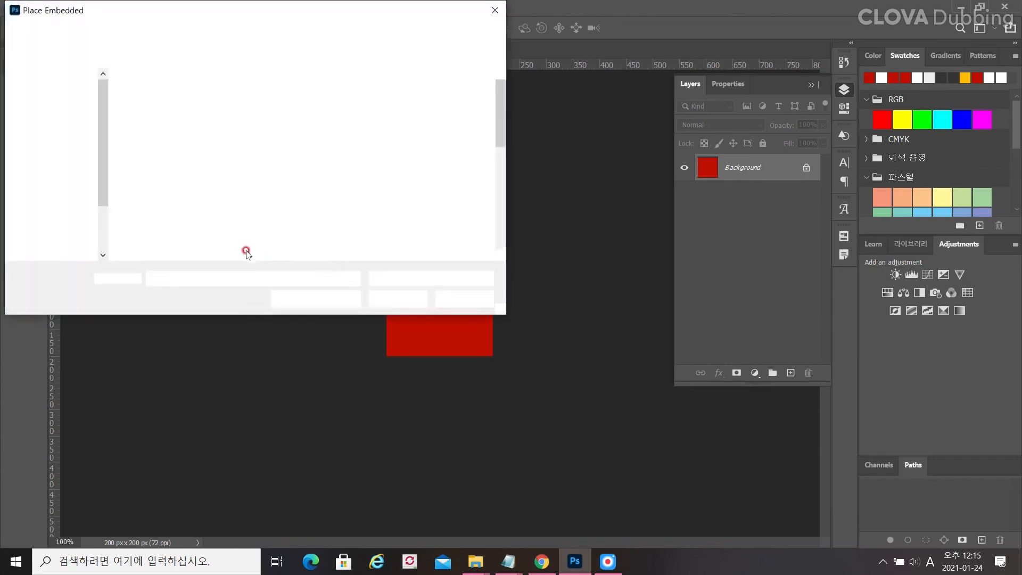
click(56, 183)
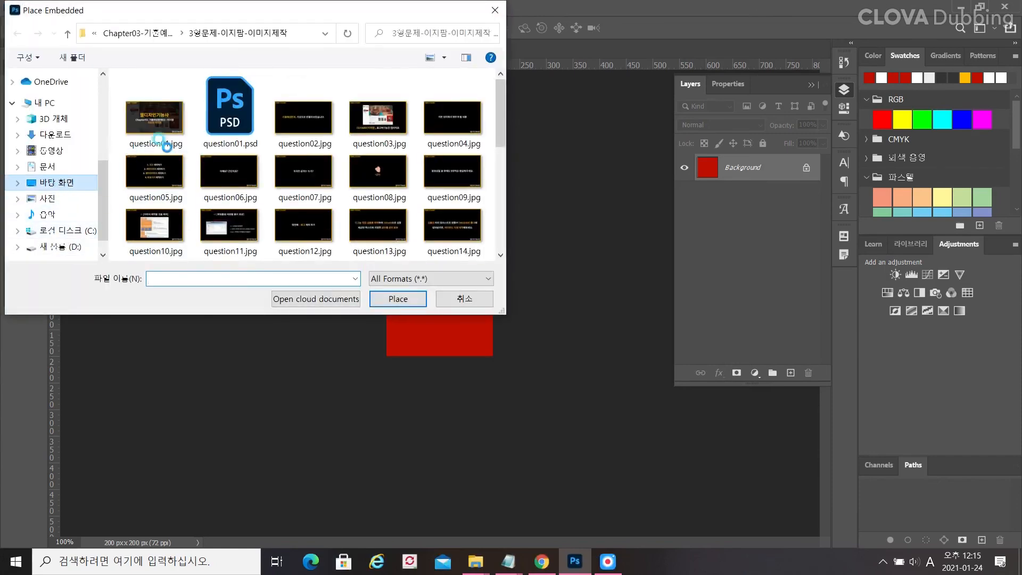
click(174, 94)
double_click(173, 95)
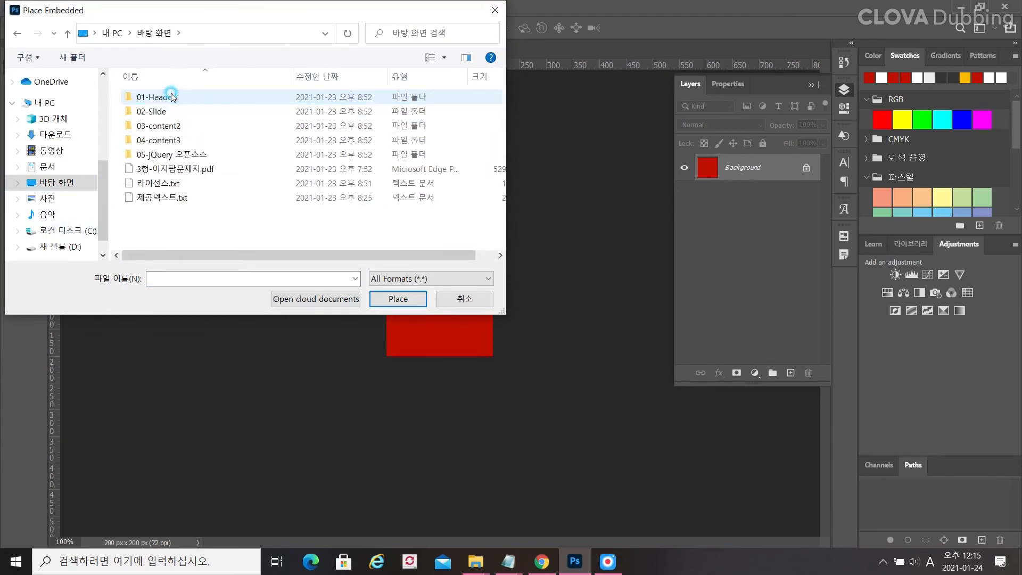
double_click(167, 144)
double_click(166, 141)
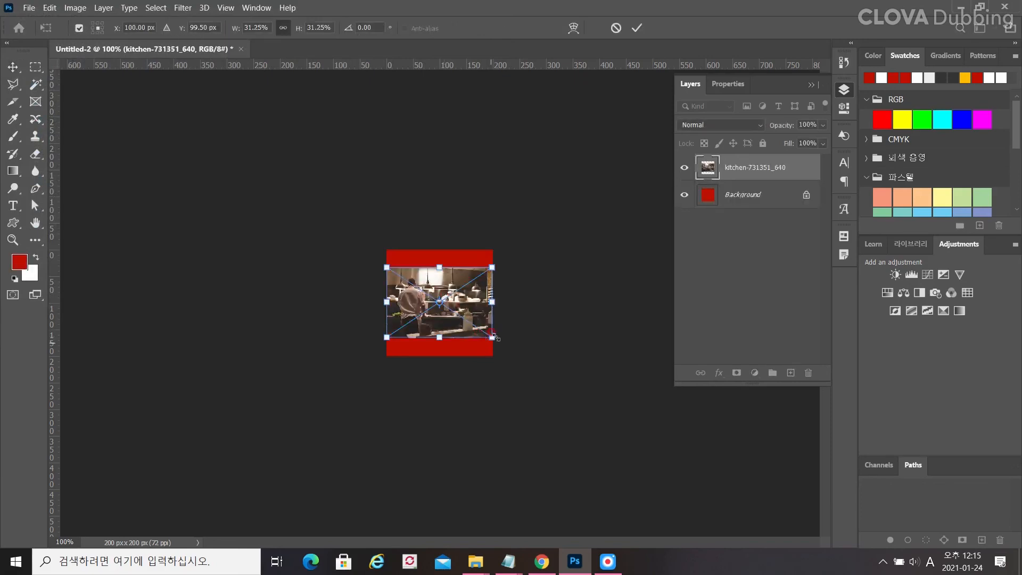
- Scale the kitchen photo down around its center to about 150 x 100 px and nudge it 6 px downward
drag(495, 335, 480, 323)
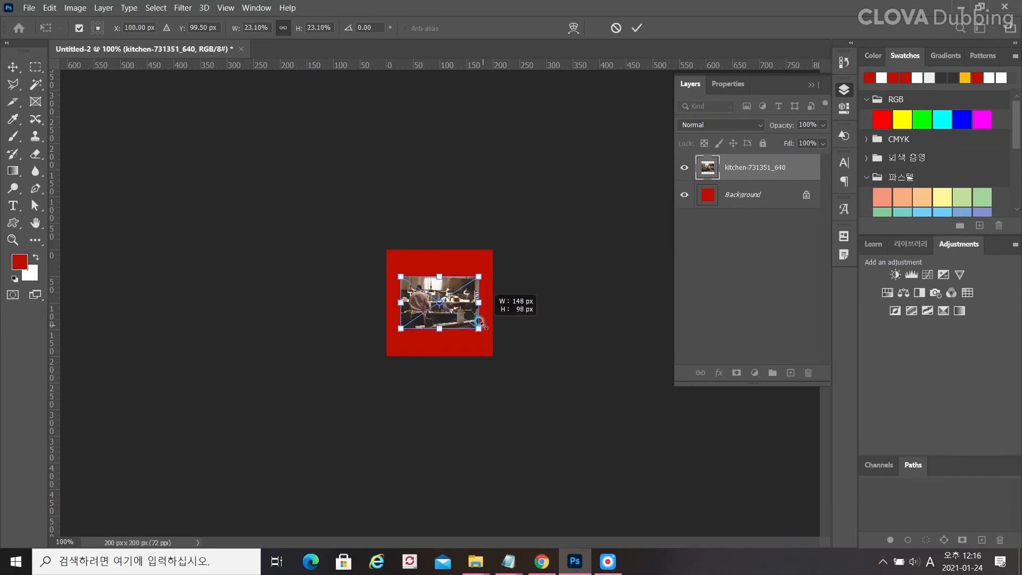
drag(480, 323, 482, 325)
key(Return)
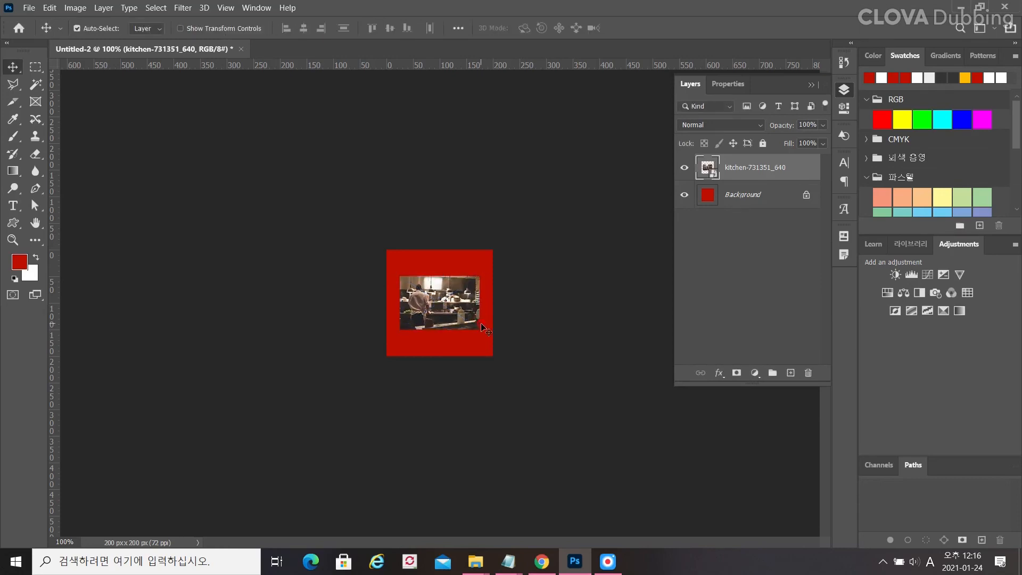
key(Down)
key(Down)
key(Down)
key(Down)
key(Down)
key(Down)
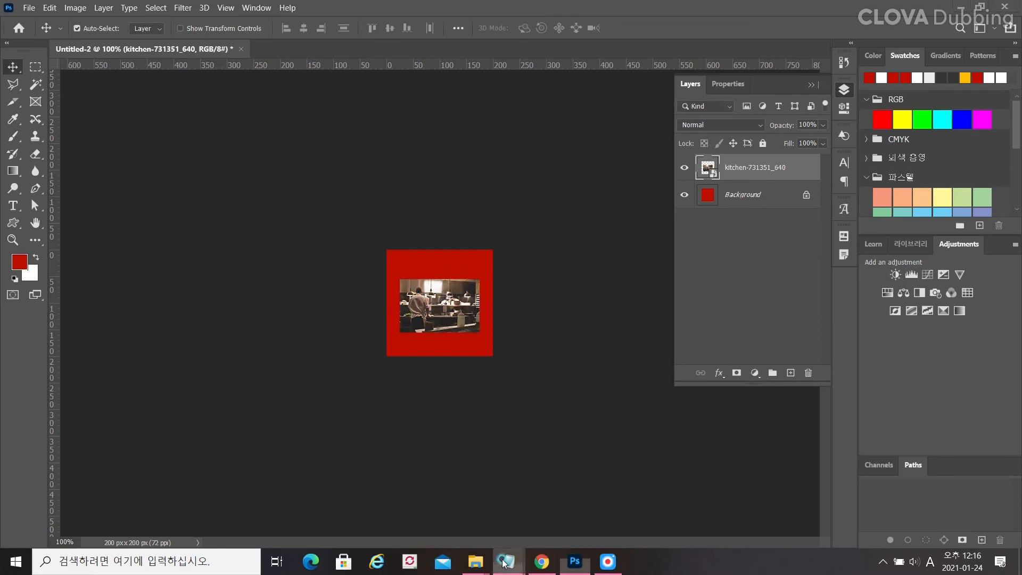
- Copy the lines 제07회 이지팜 and 버섯요리교실 from 제공텍스트.txt and paste them as a text layer above the kitchen photo
mouse_move(509, 562)
click(586, 499)
scroll(274, 283, down, 10)
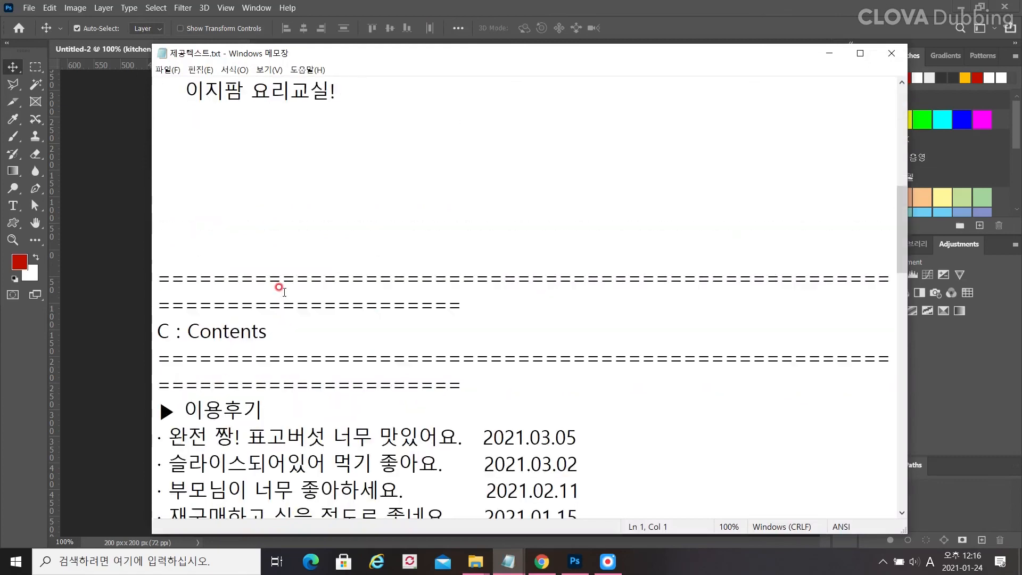
scroll(279, 288, down, 8)
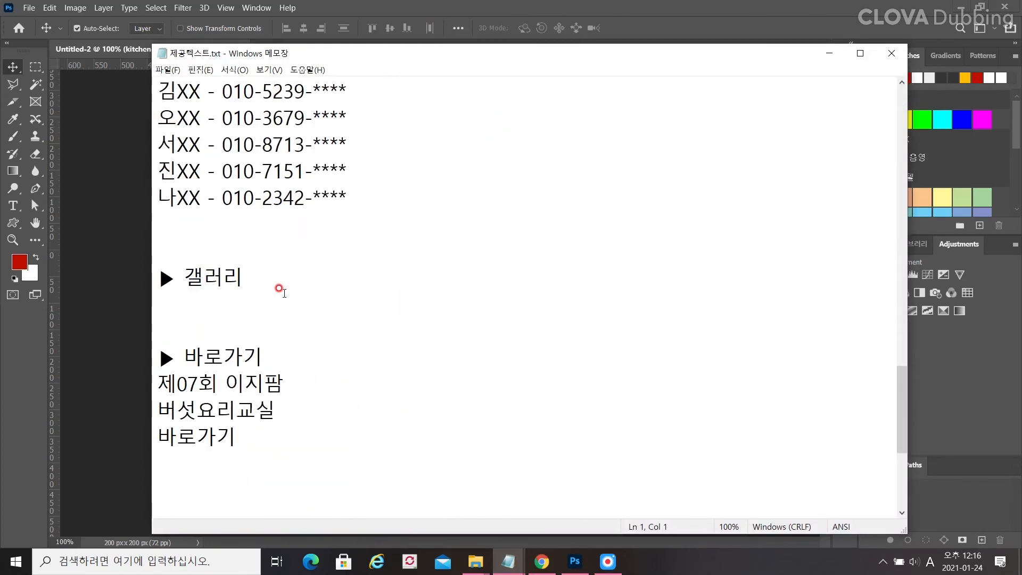
drag(288, 246, 137, 223)
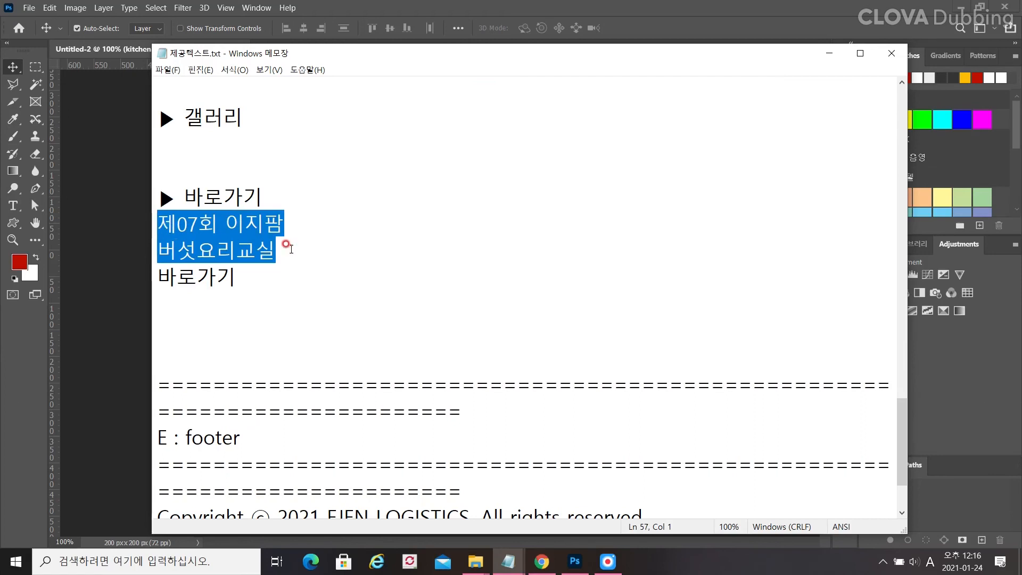
click(13, 206)
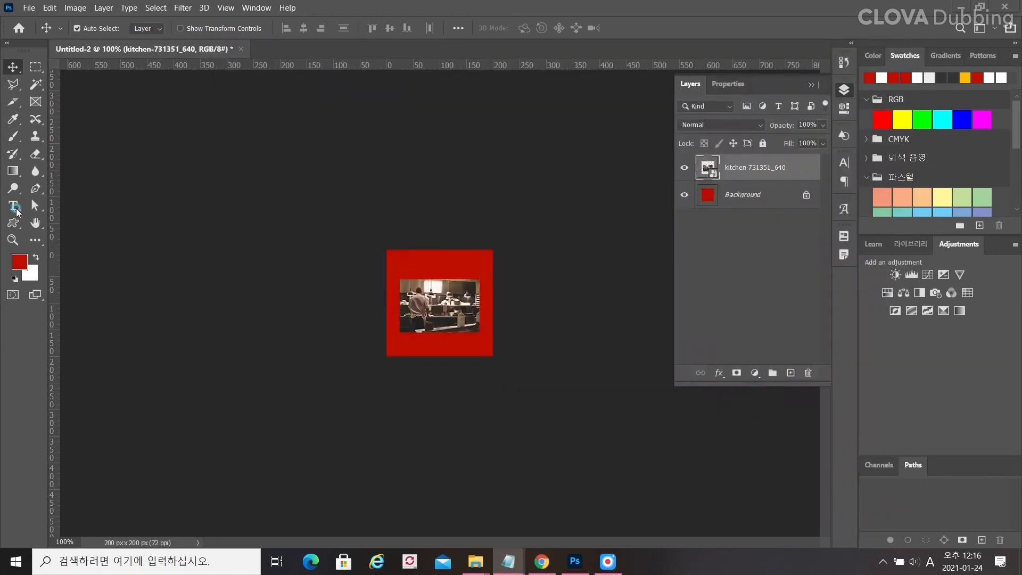
click(425, 265)
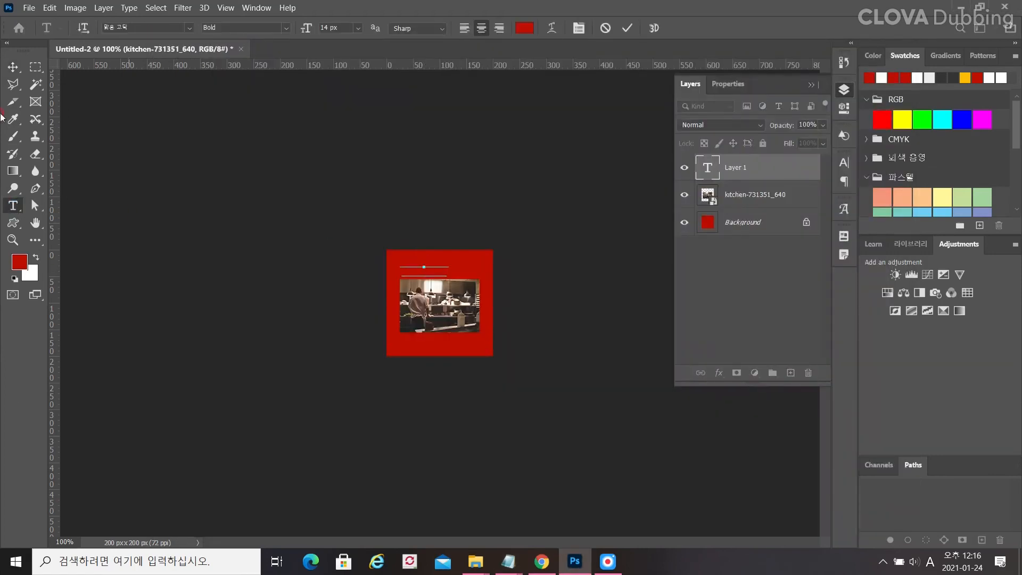
click(13, 66)
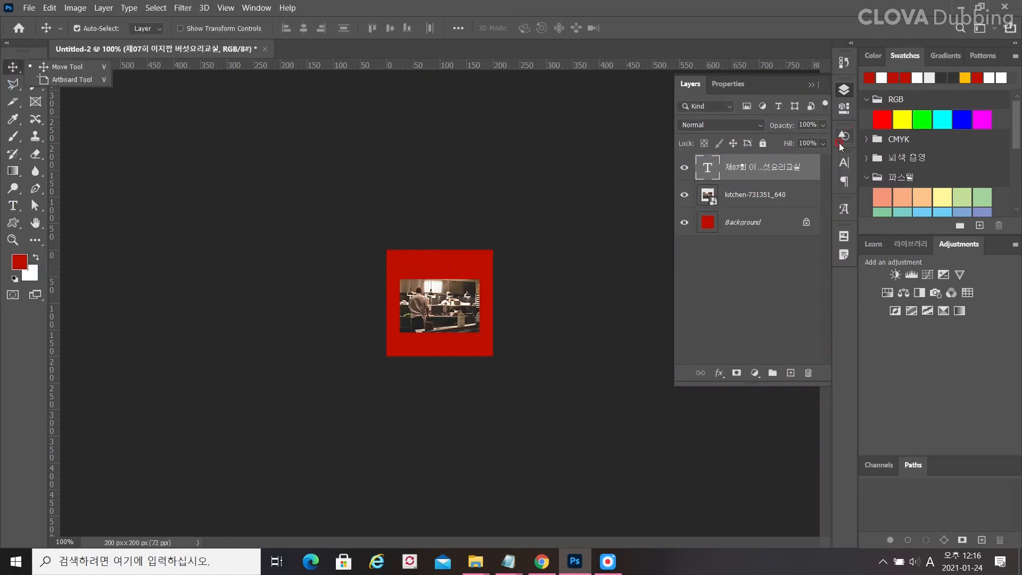
- Set the color of the 제07회 이지팜 버섯요리교실 text to white, ffffff
click(844, 162)
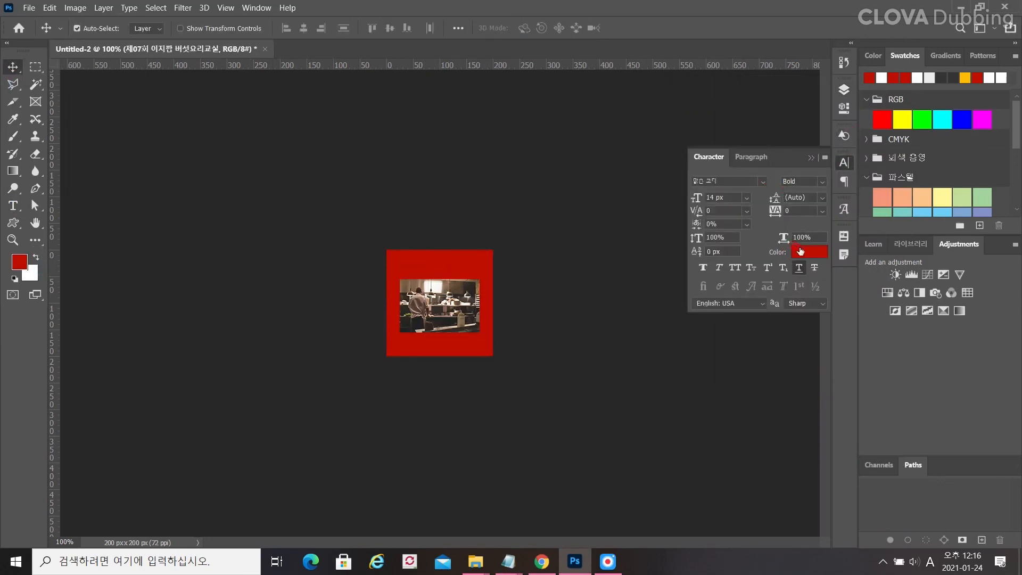
click(800, 250)
text(ffffff)
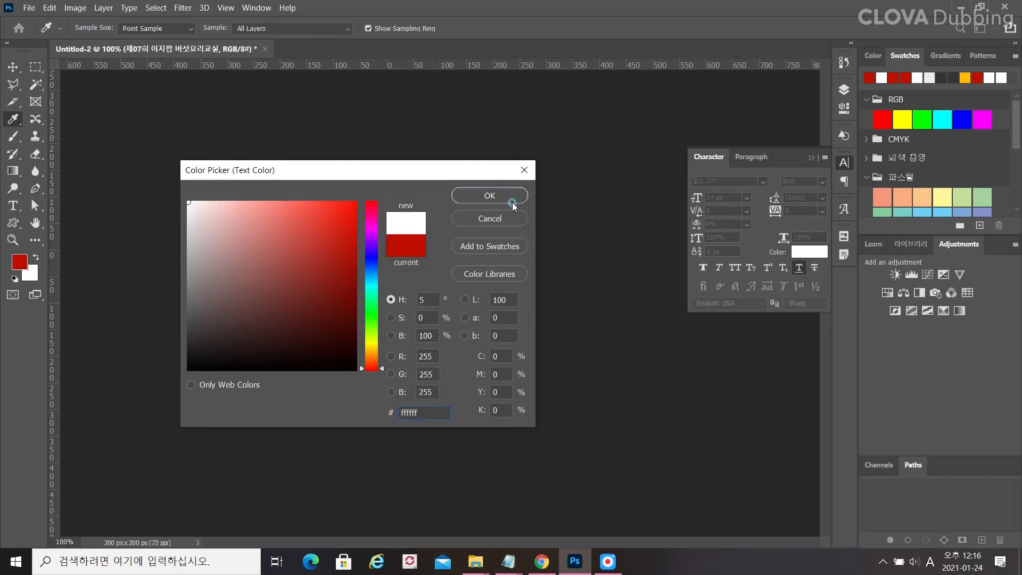
click(490, 196)
- Remove the underline from the title text and set its font to Noto Sans KR
click(705, 269)
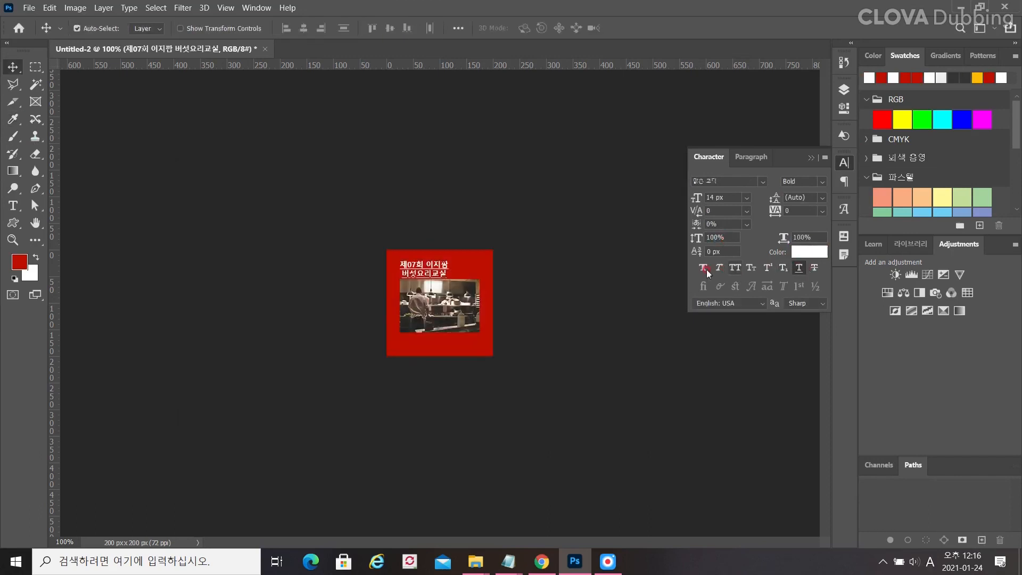
click(798, 268)
click(745, 200)
click(762, 182)
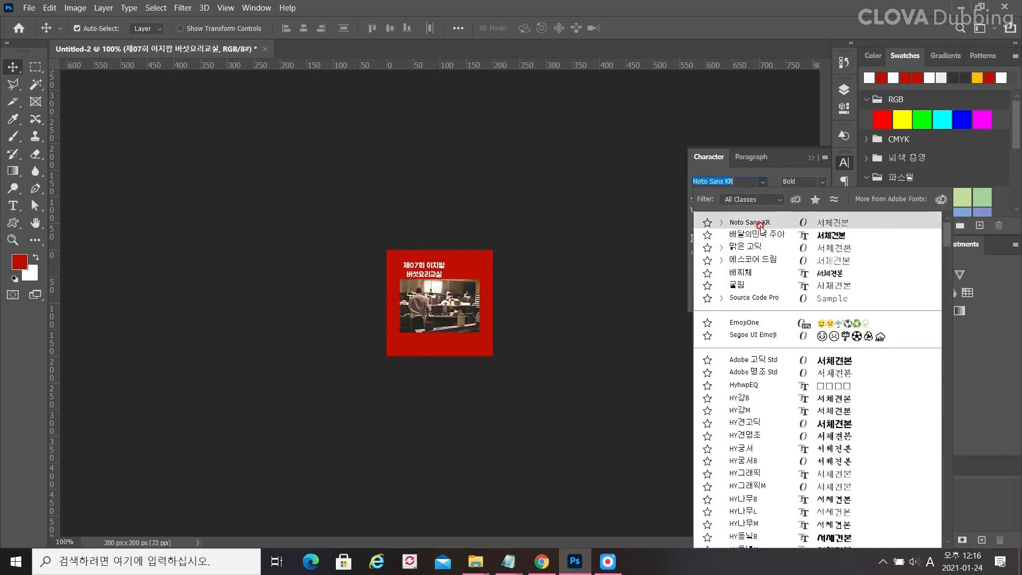
click(762, 227)
- Center the title text horizontally above the kitchen photo and set its second line, 버섯요리교실, to 20 px
ctrl+click(474, 288)
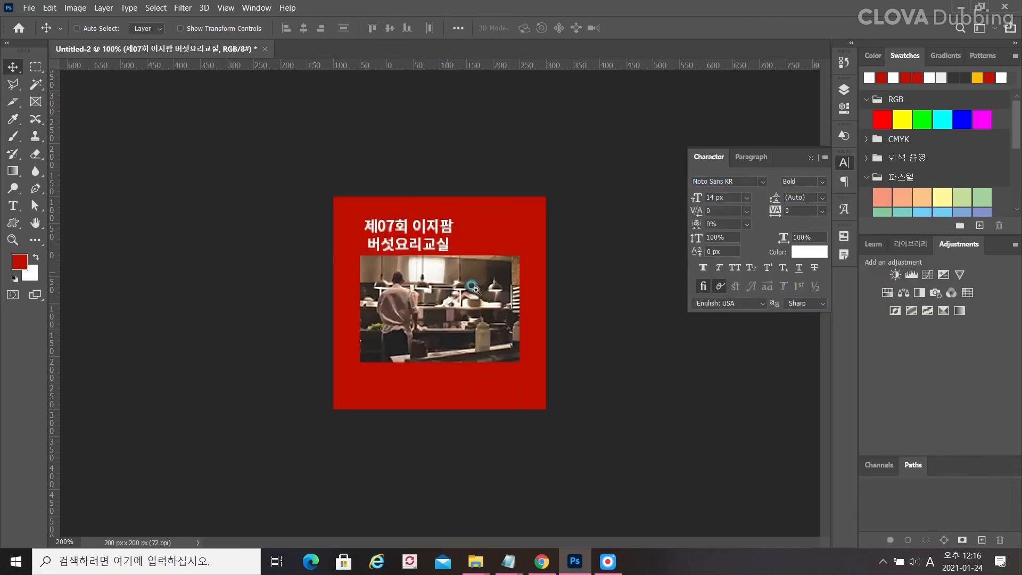
drag(418, 232, 513, 234)
click(14, 206)
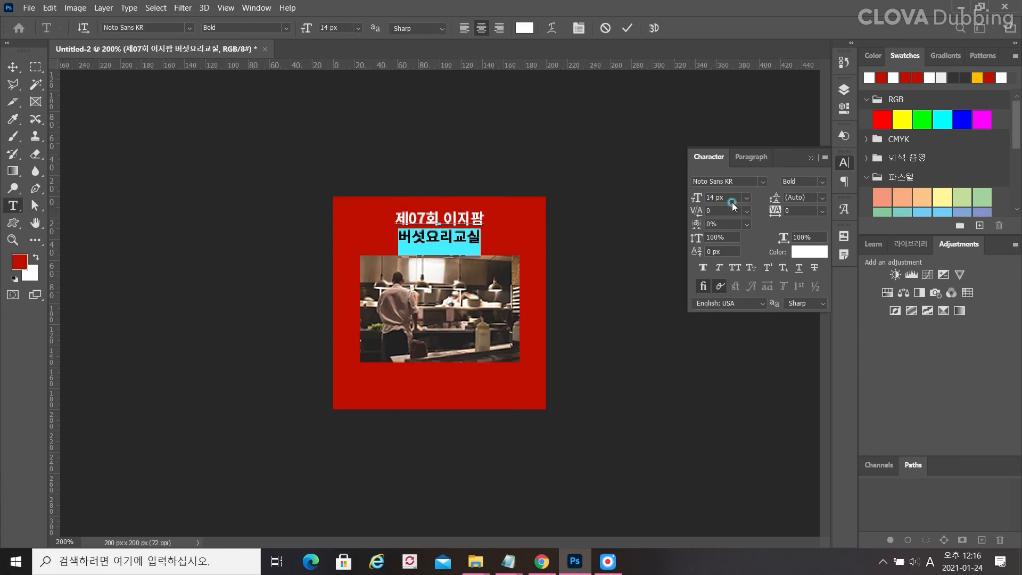
click(731, 195)
key(Return)
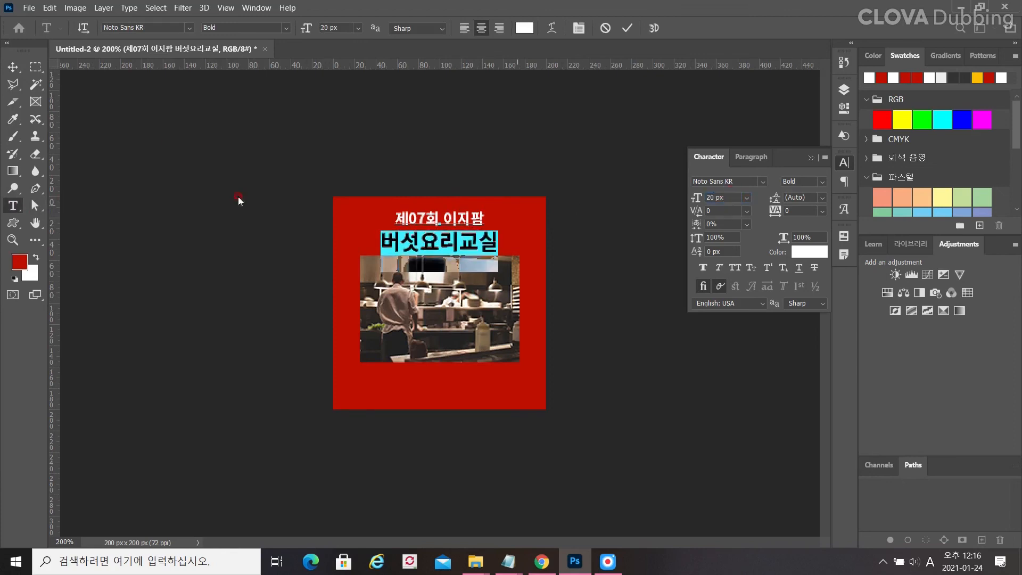
click(12, 67)
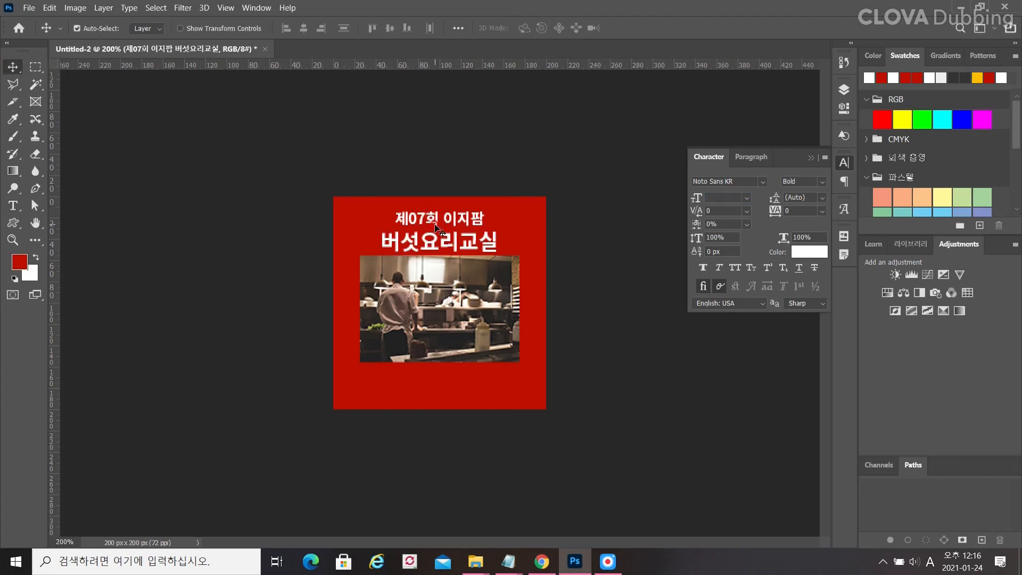
- Nudge the kitchen photo 7 px downward, away from the title text
click(448, 301)
key(Down)
key(Down)
key(Down)
key(Down)
key(Down)
key(Down)
key(Down)
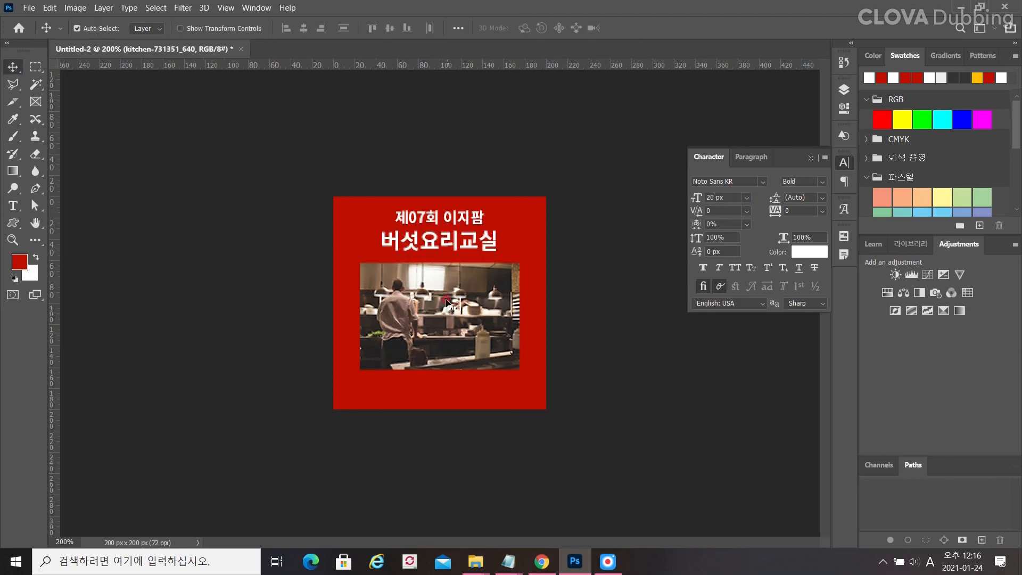
- Copy 바로가기 from the provided text file and paste it as a new text layer below the kitchen photo
click(449, 244)
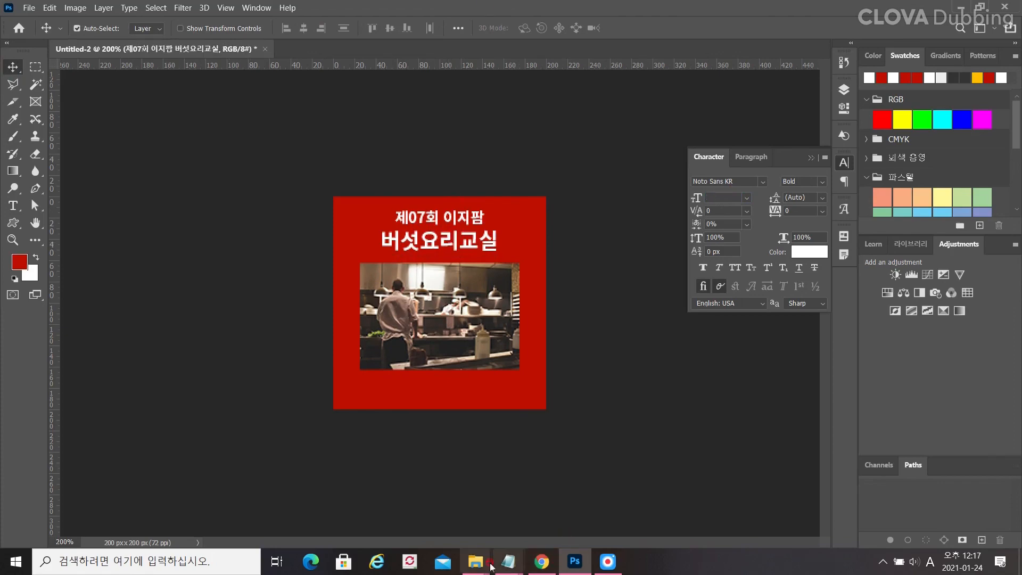
mouse_move(511, 565)
click(591, 495)
drag(237, 277, 107, 280)
key(ctrl+c)
click(85, 225)
click(13, 206)
click(417, 395)
key(ctrl+v)
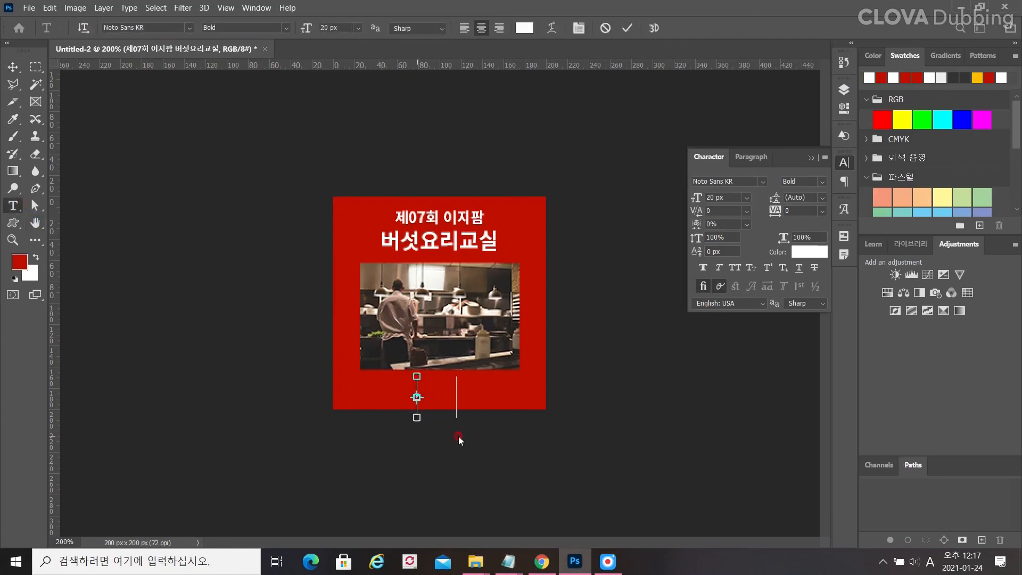
- Append the special character → to the end of the 바로가기 text
text(a)
key(BackSpace)
key(Hangul)
text(ㅁ)
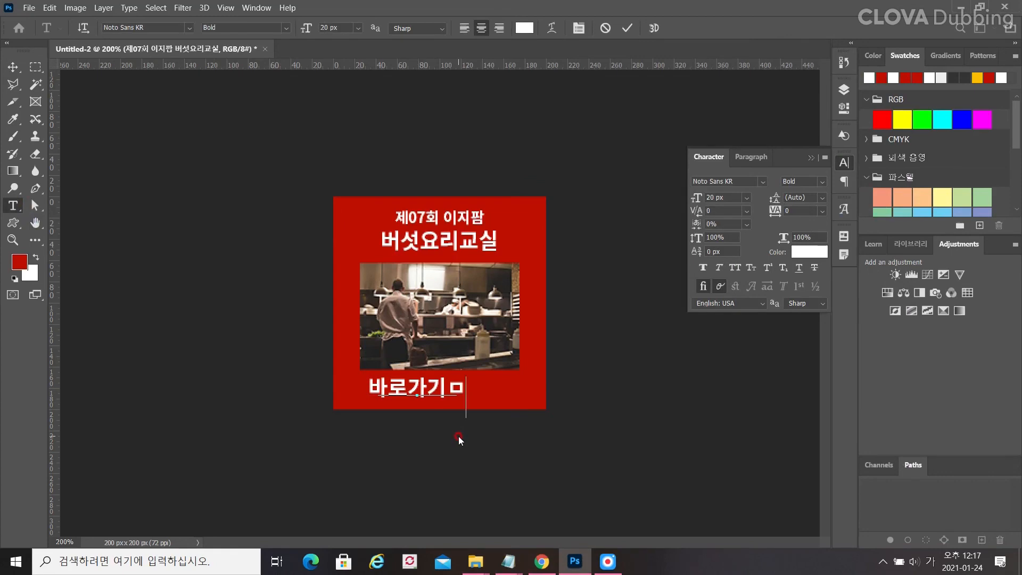
key(Hangul_Hanja)
click(582, 473)
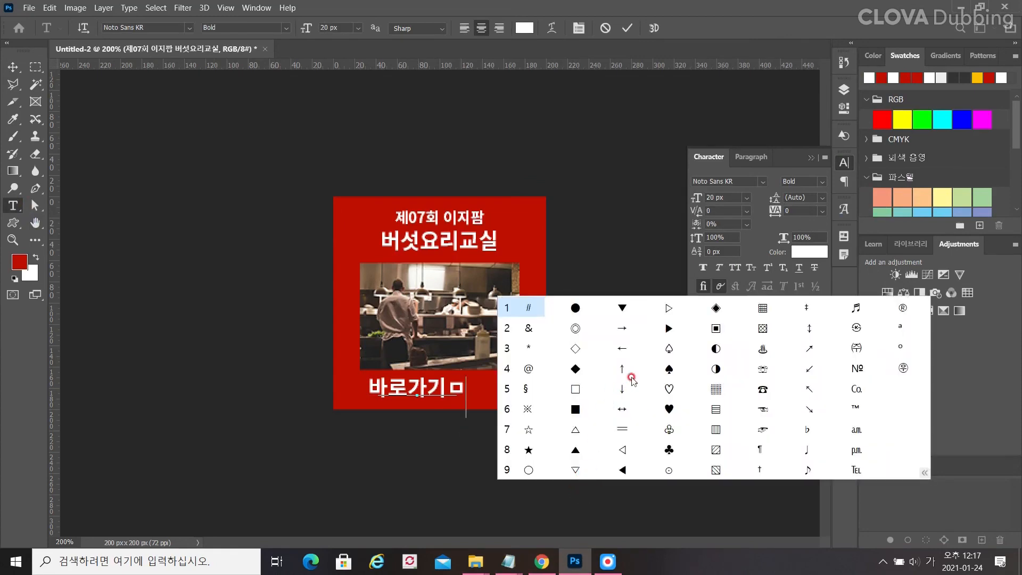
click(620, 326)
- Set the whole 바로가기→ text to 14 px and commit the edit
key(ctrl+a)
click(721, 201)
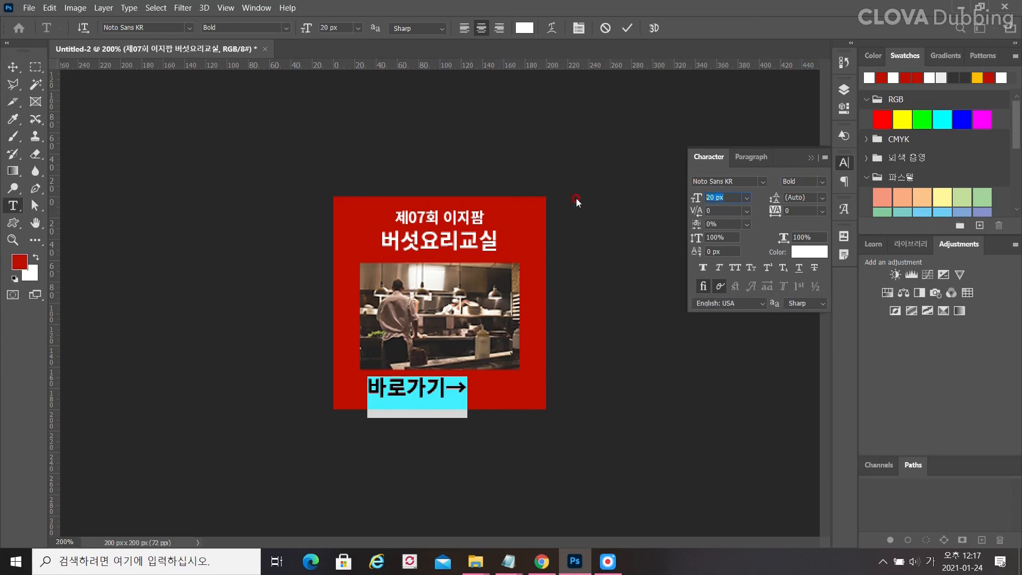
key(Return)
click(13, 66)
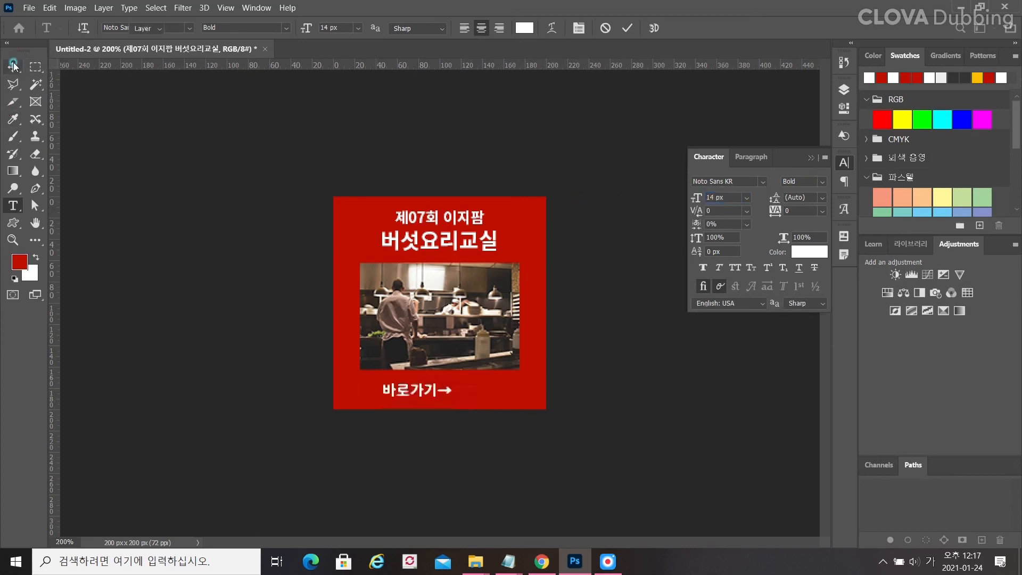
- Center the 바로가기→ text horizontally below the photo, nudge it 5 px upward and underline it
drag(438, 397, 450, 392)
click(798, 268)
key(Up)
key(Up)
key(Up)
key(Up)
key(Up)
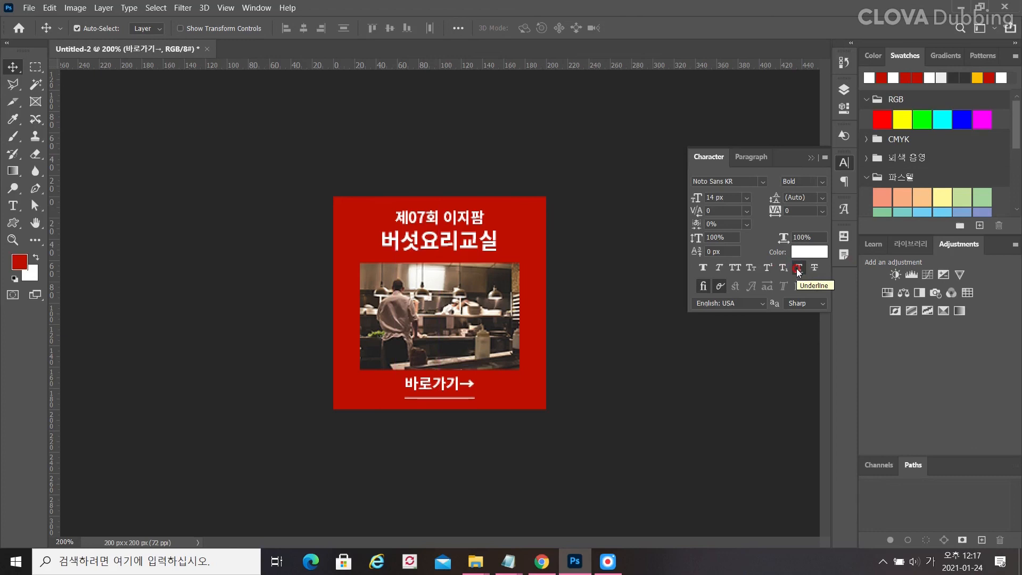
- Save the banner for web as a PNG-24 file named now in the images folder
click(29, 8)
mouse_move(100, 194)
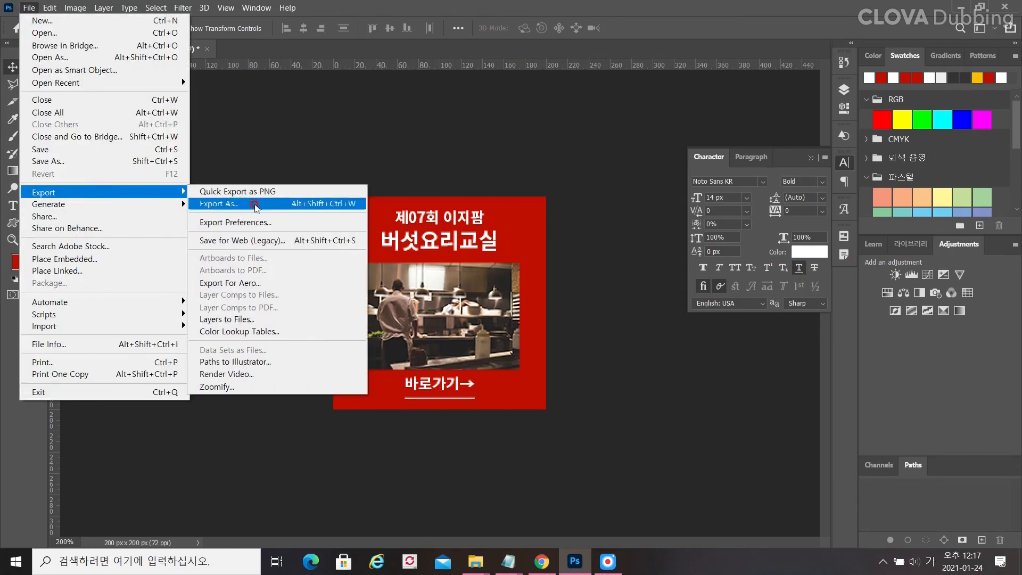
click(254, 238)
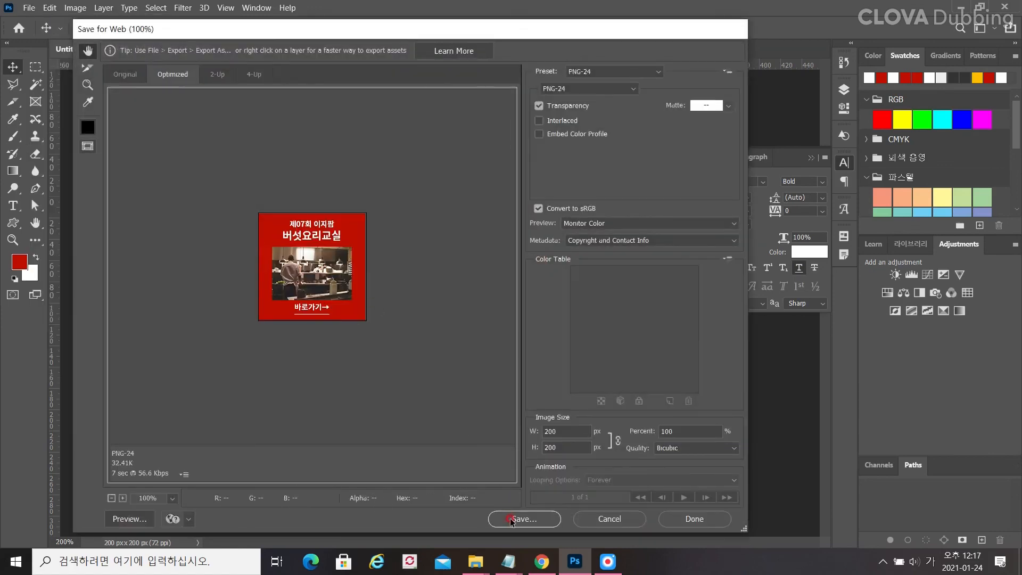
click(511, 520)
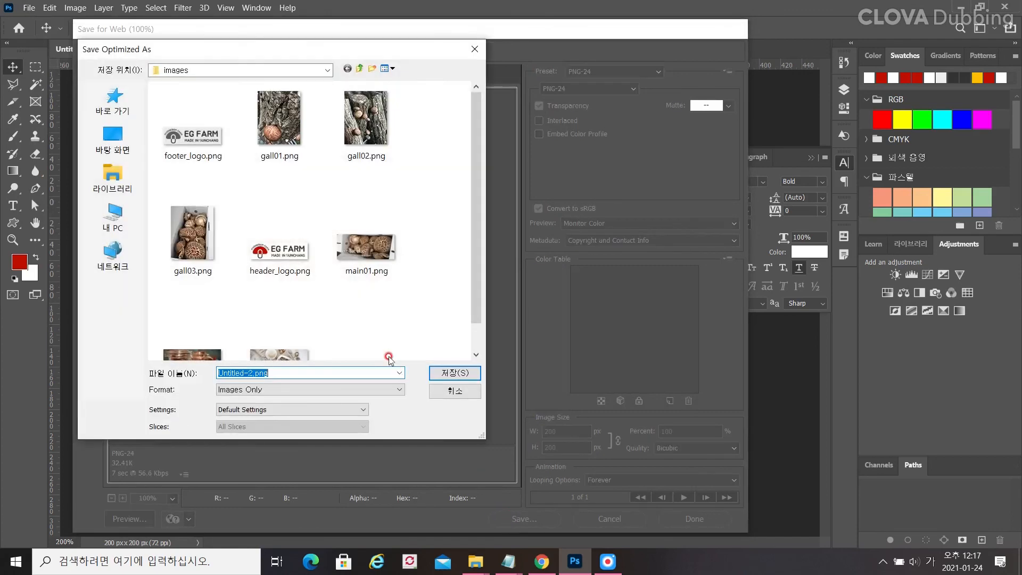
text(ㅜㅐ)
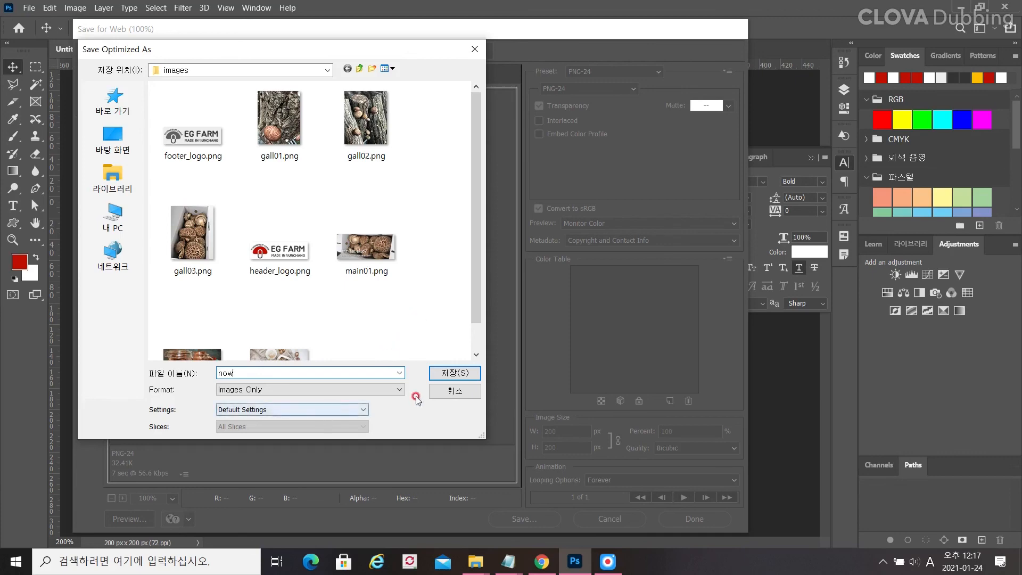
click(450, 372)
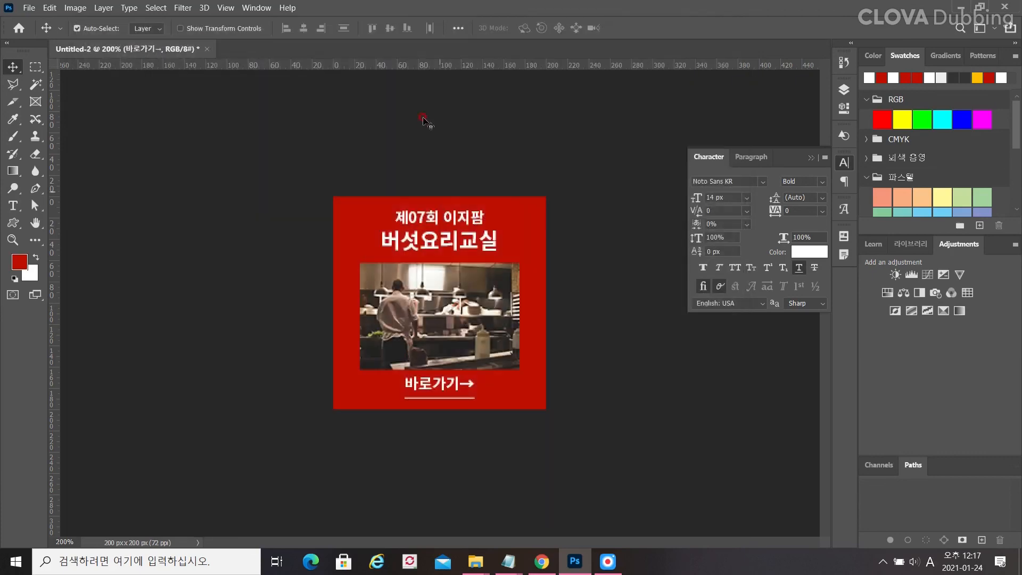